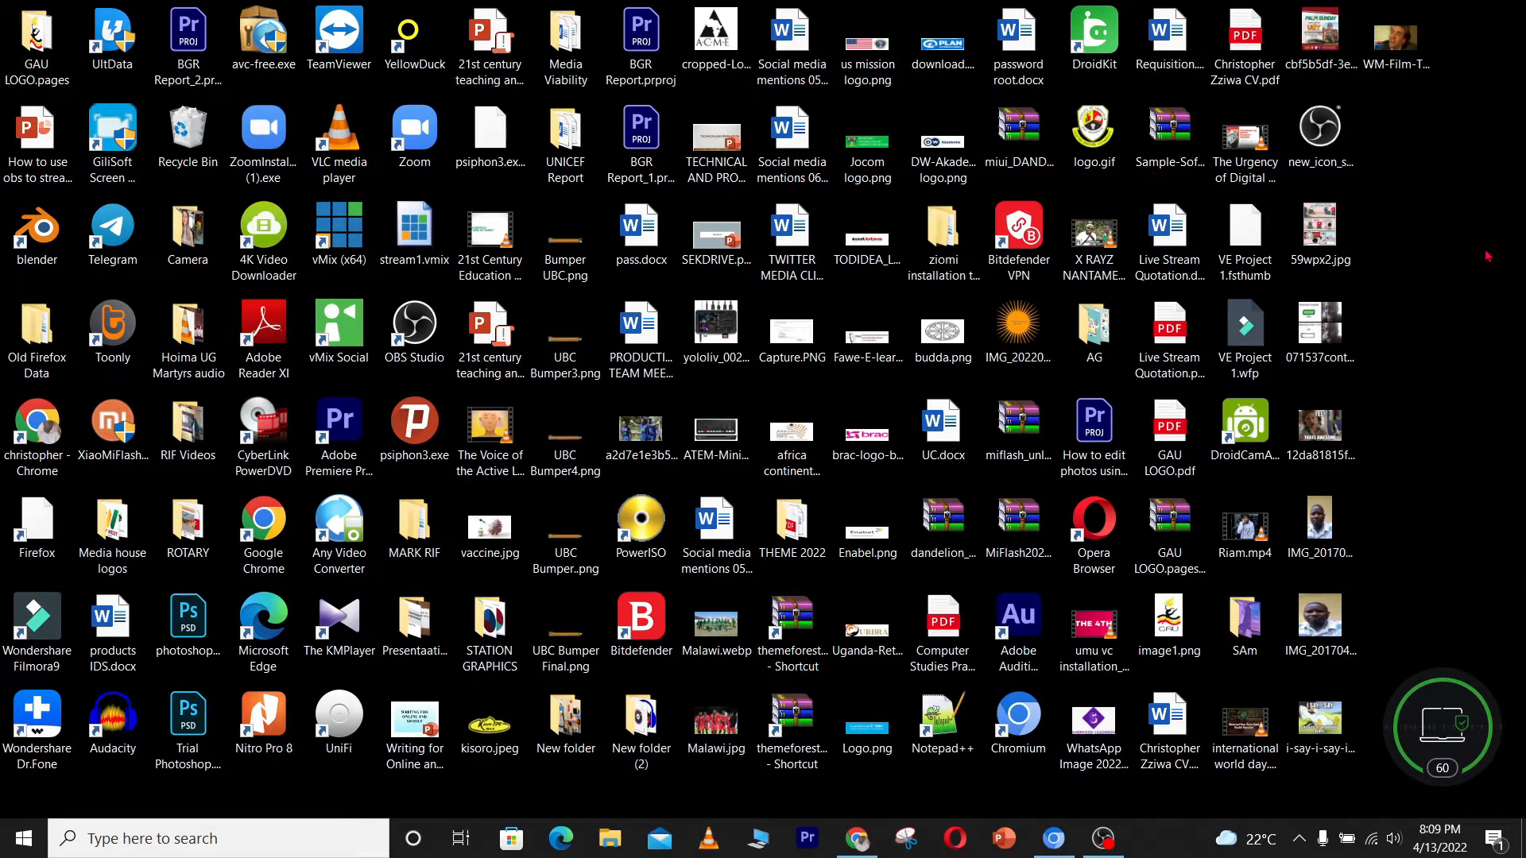
pyautogui.rightClick(1486, 267)
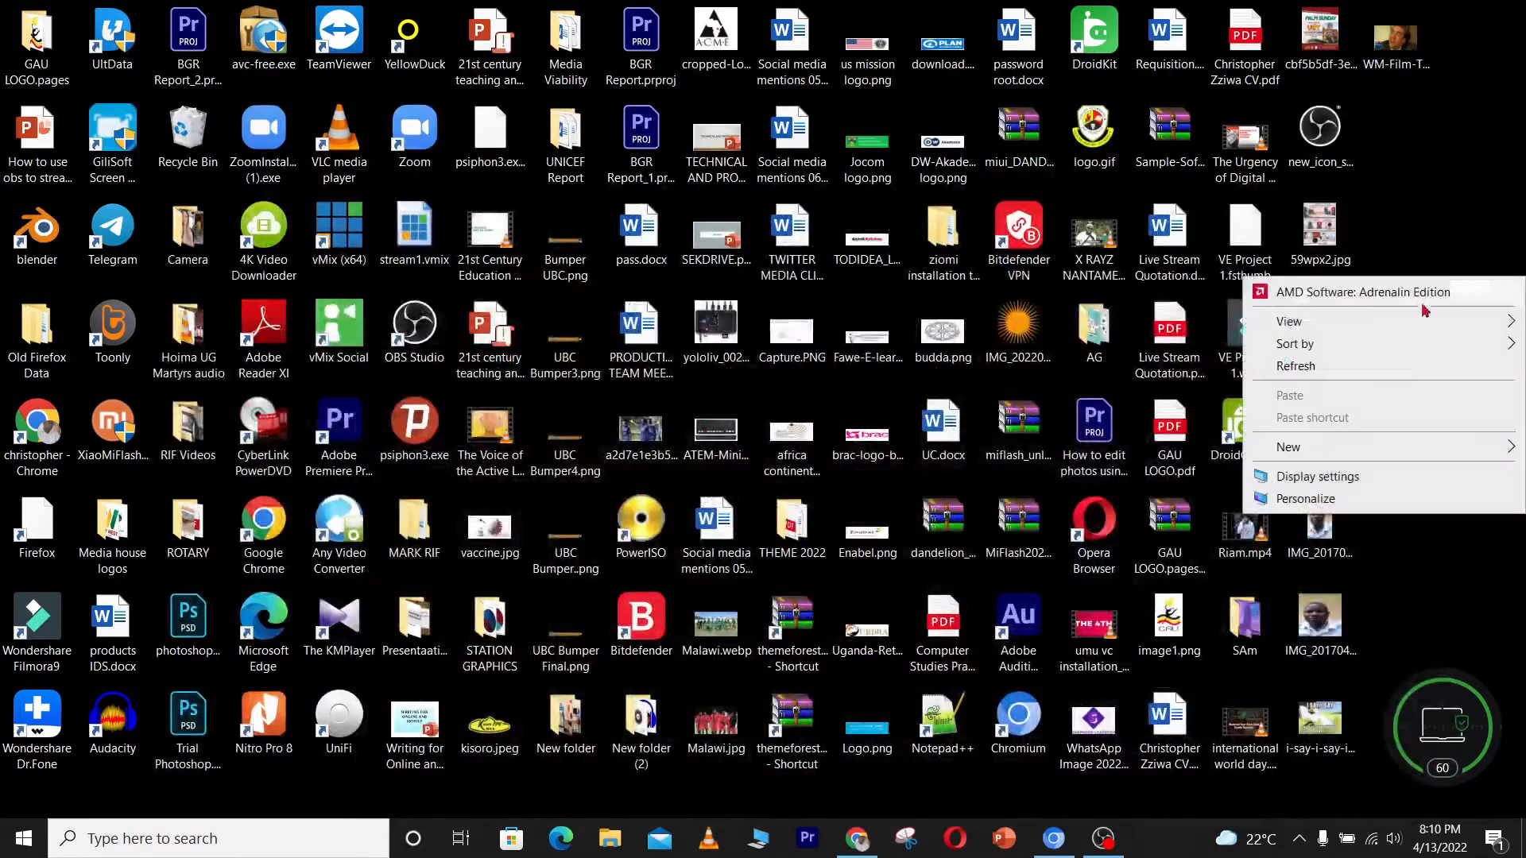
pyautogui.click(1421, 370)
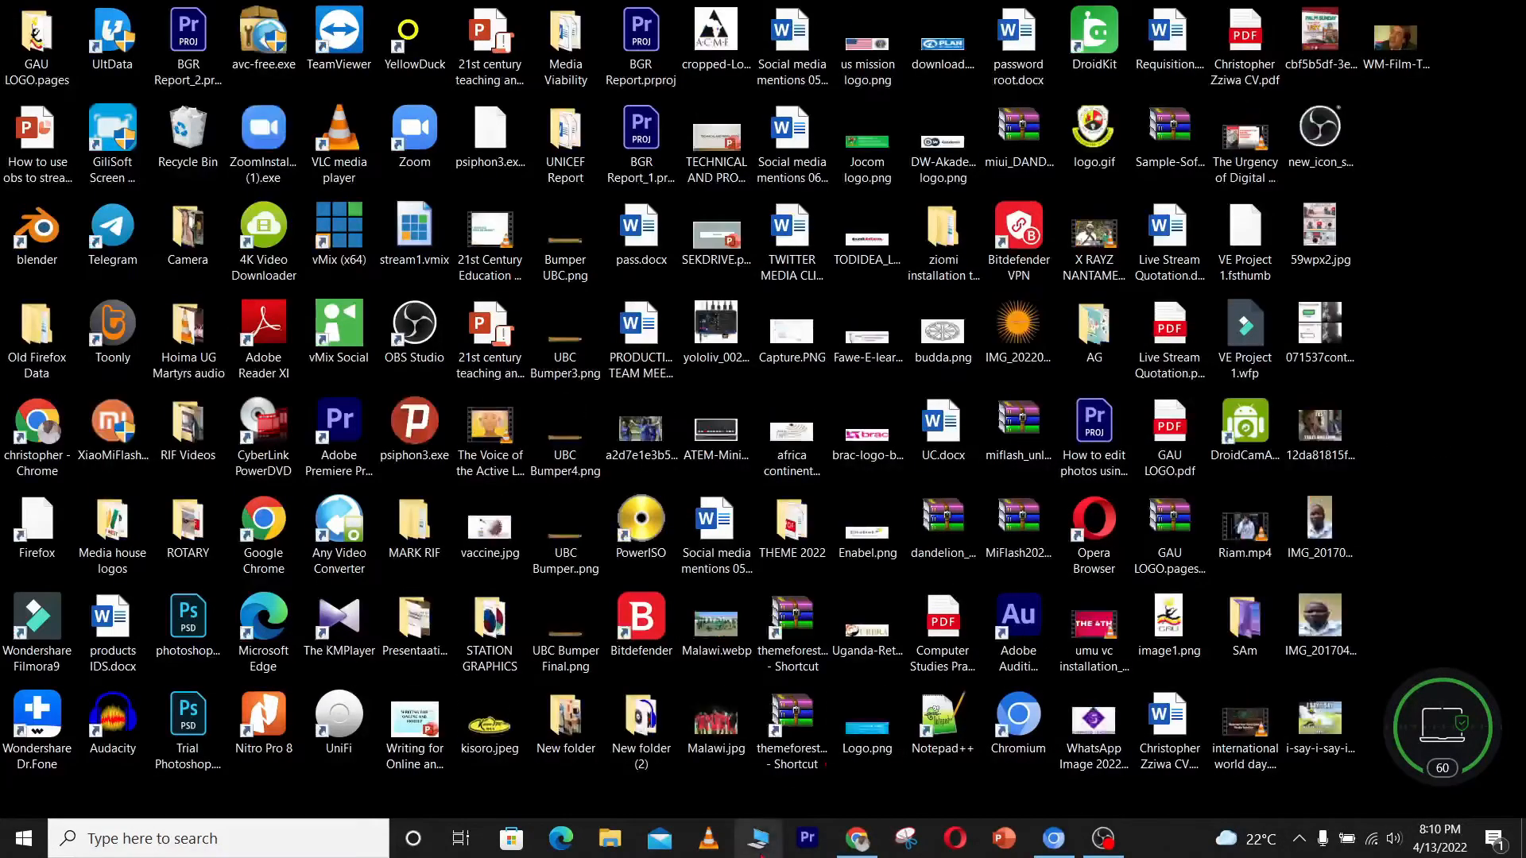
# Open Chrome and search Google for obs
pyautogui.click(857, 840)
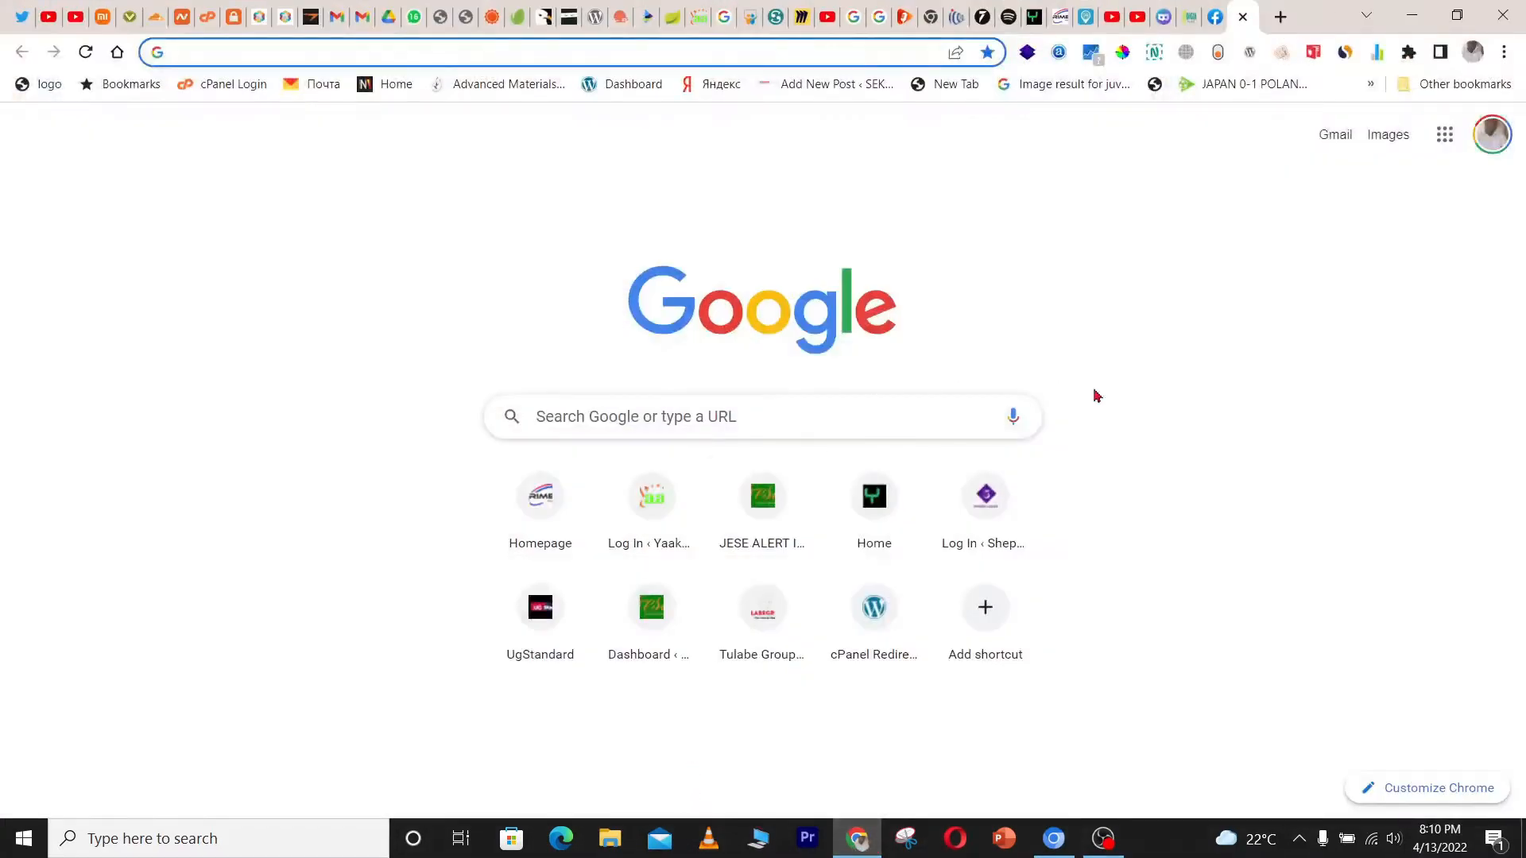
pyautogui.write('obs')
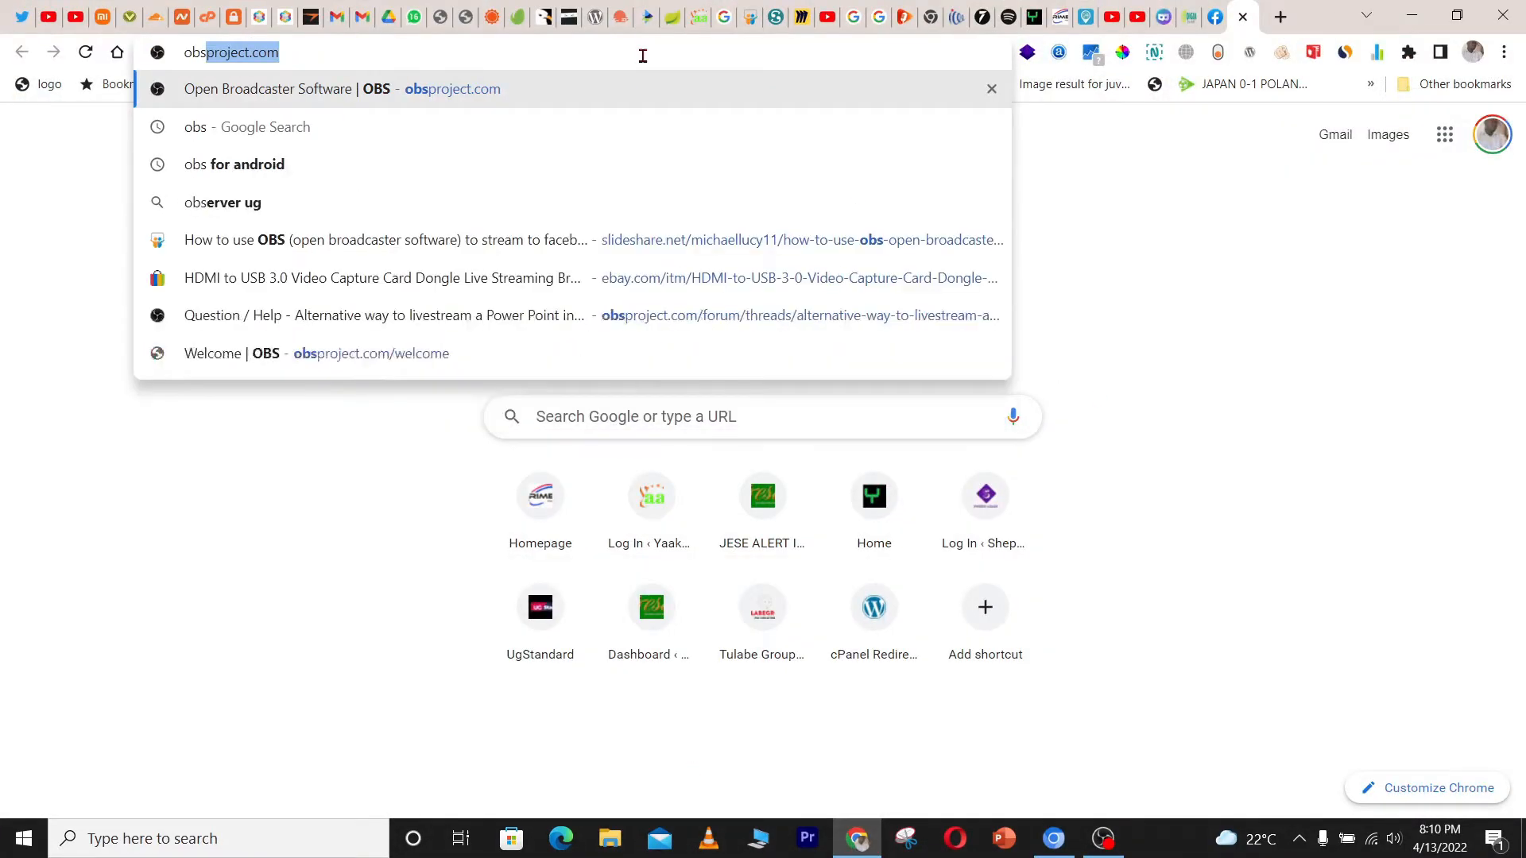
pyautogui.press('Delete')
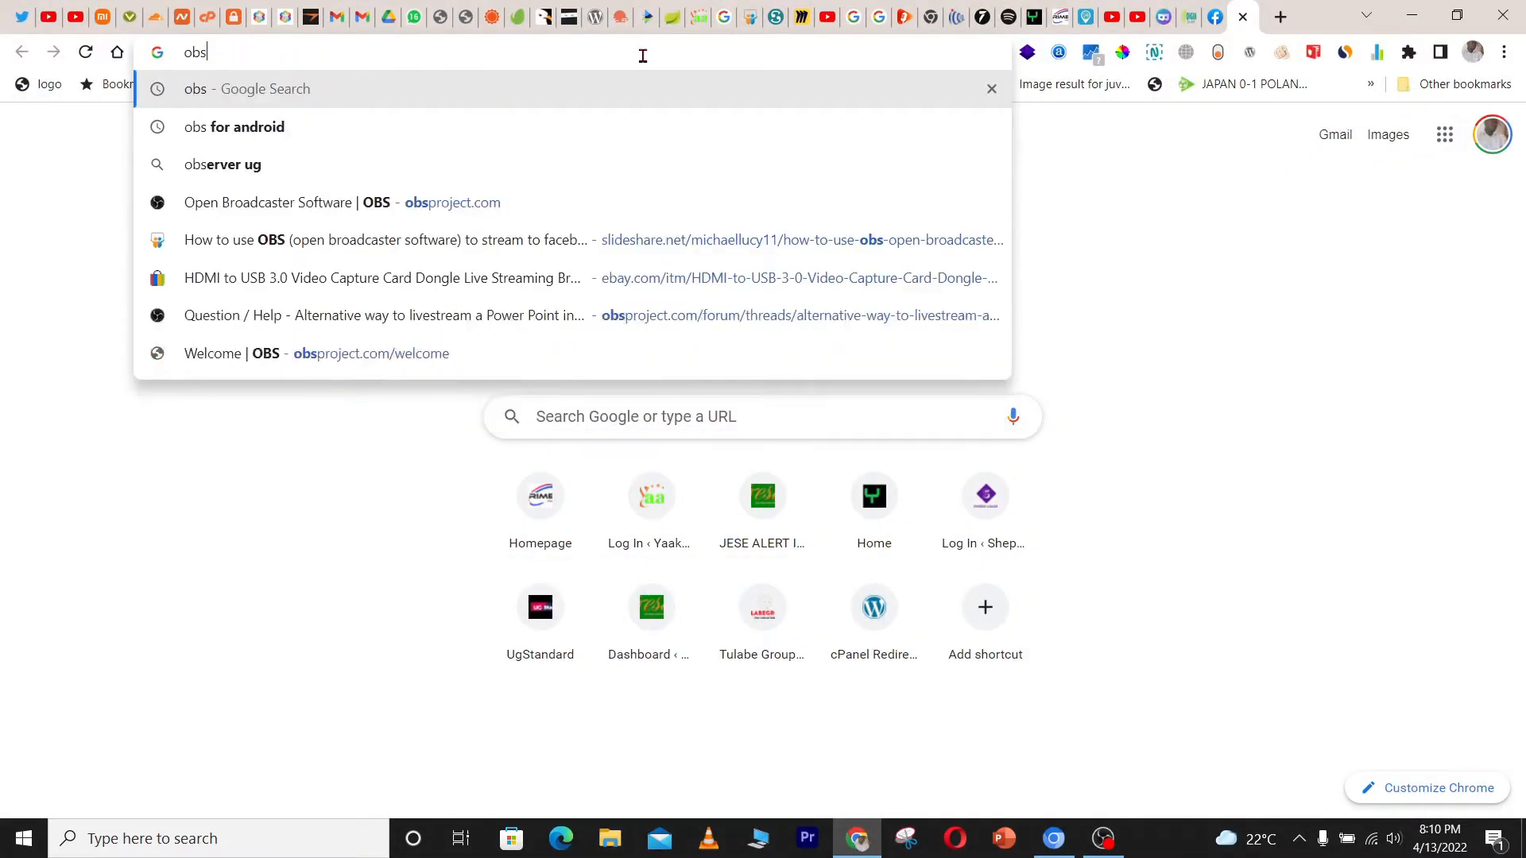
pyautogui.press('Return')
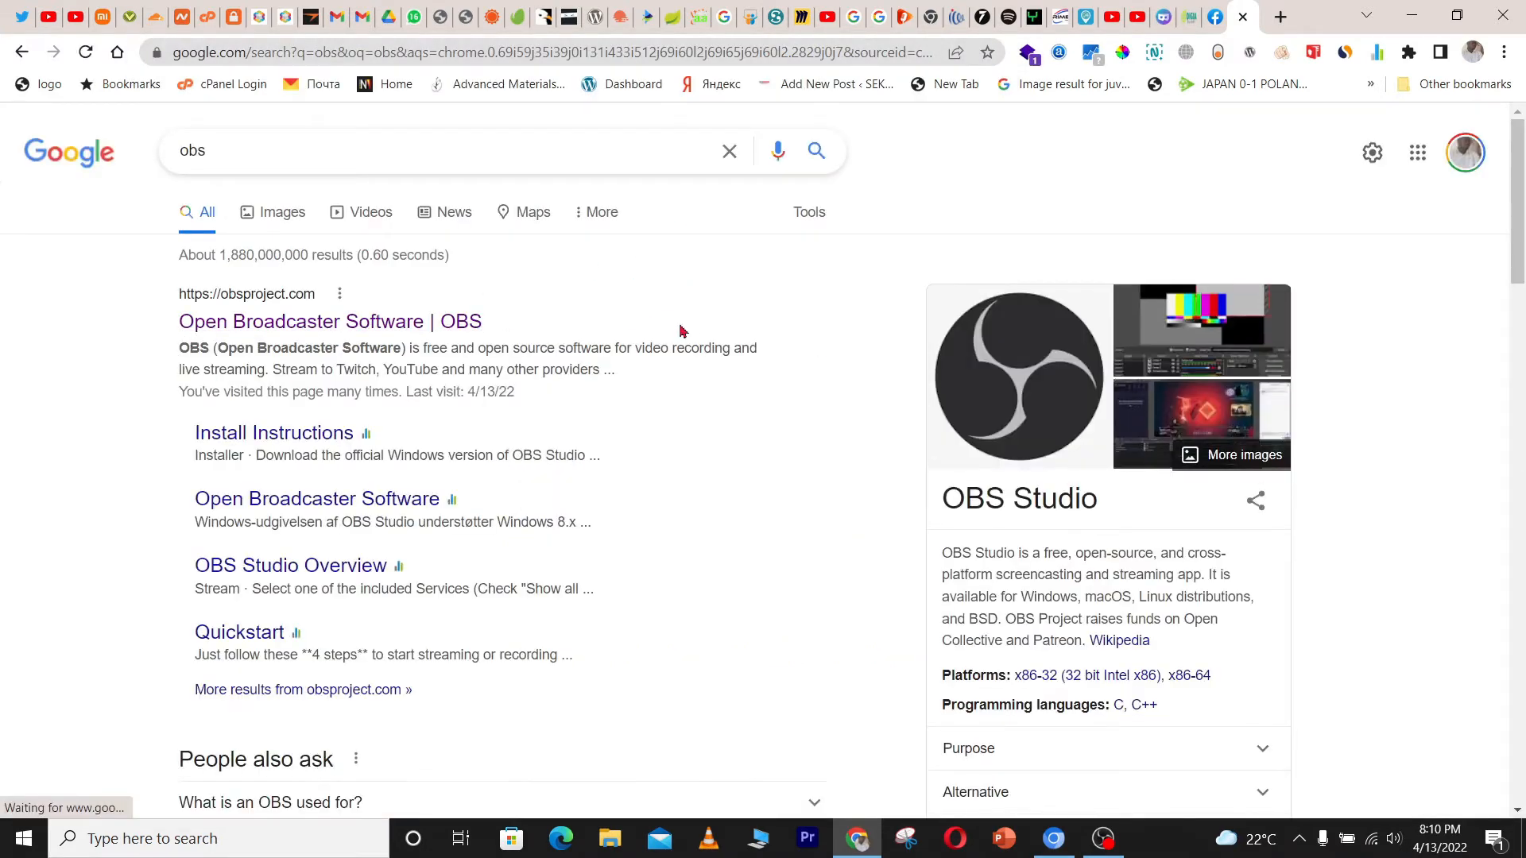
# Open obsproject.com from the results and try to download the Windows installer, cancelling the save
pyautogui.click(303, 326)
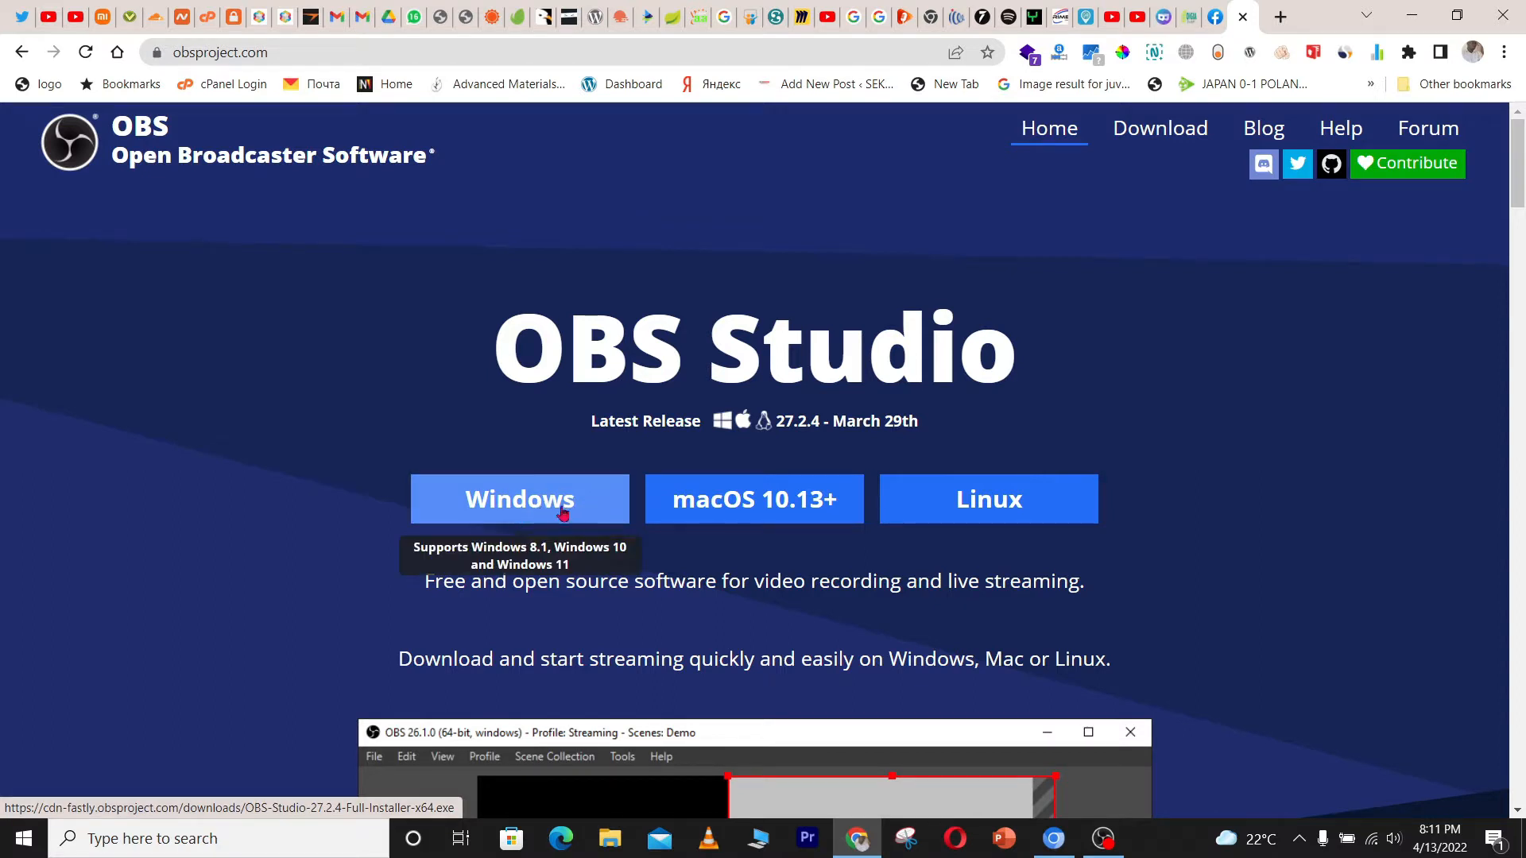
pyautogui.click(497, 510)
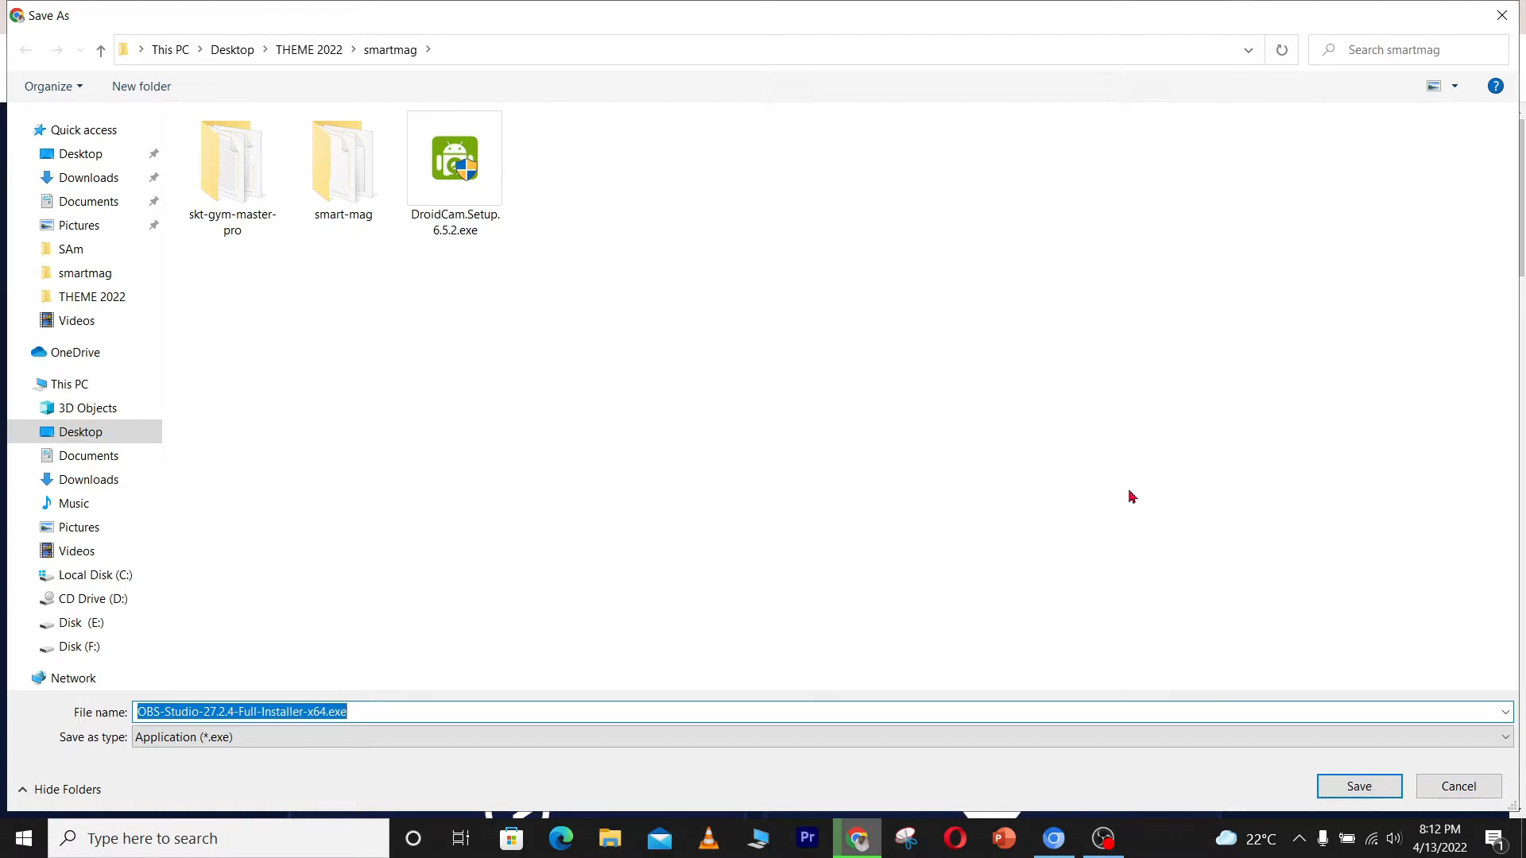
pyautogui.click(1454, 789)
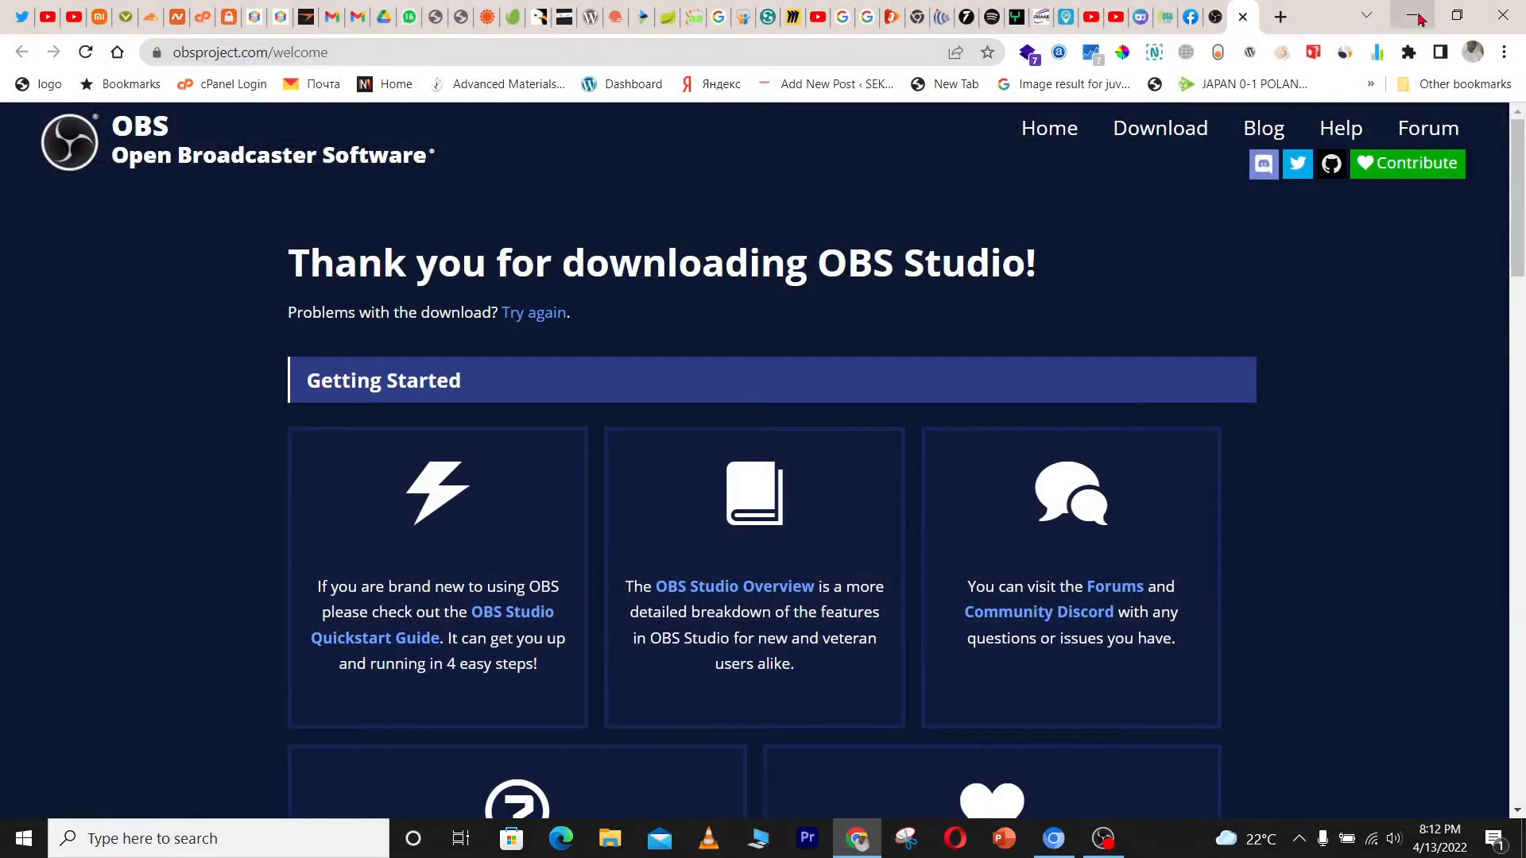
pyautogui.click(1420, 20)
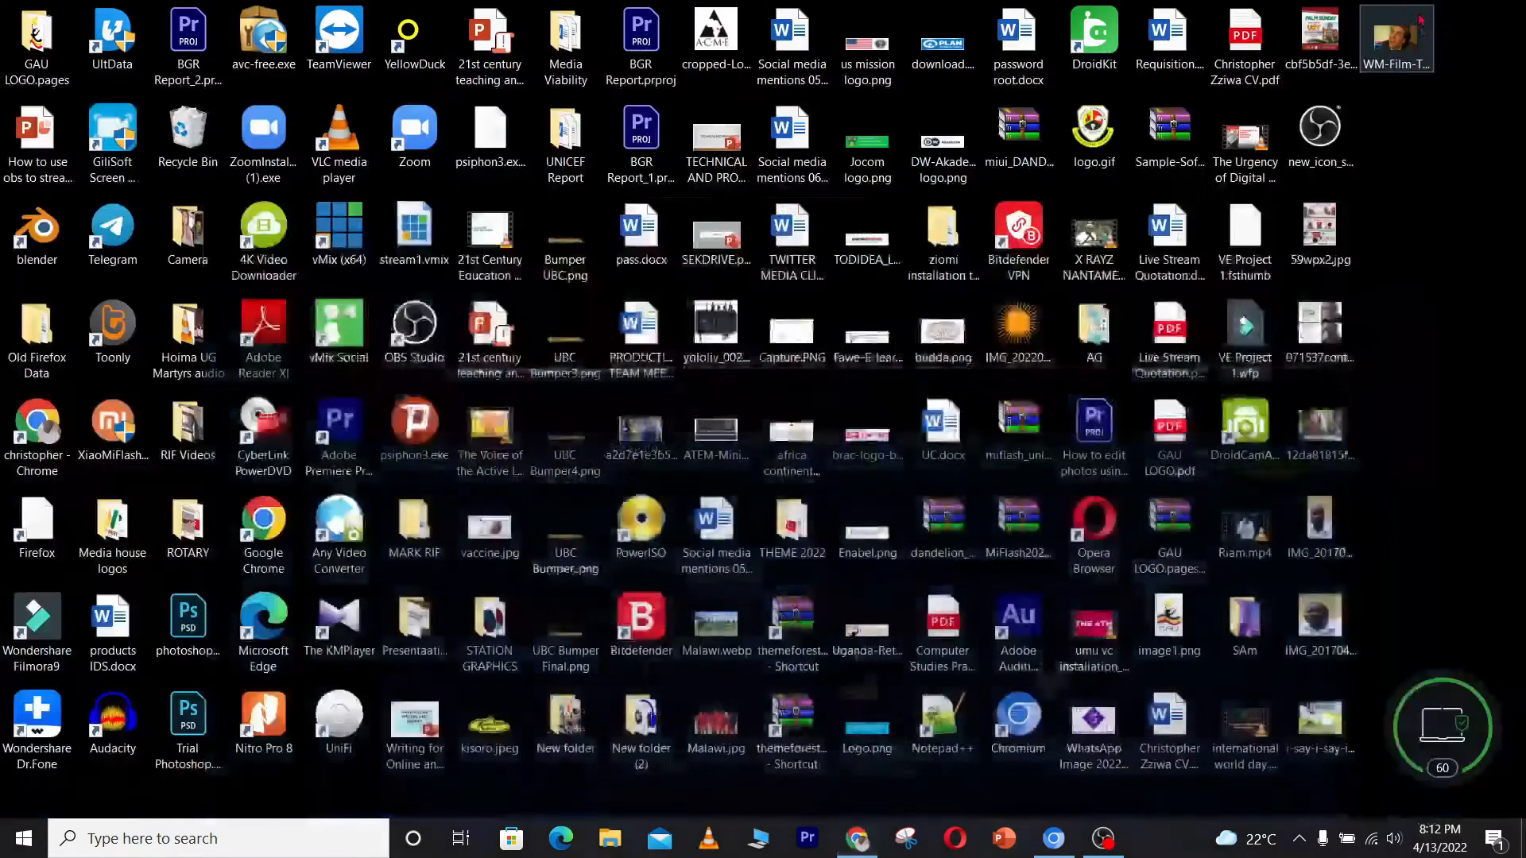
pyautogui.rightClick(1454, 160)
pyautogui.click(1461, 242)
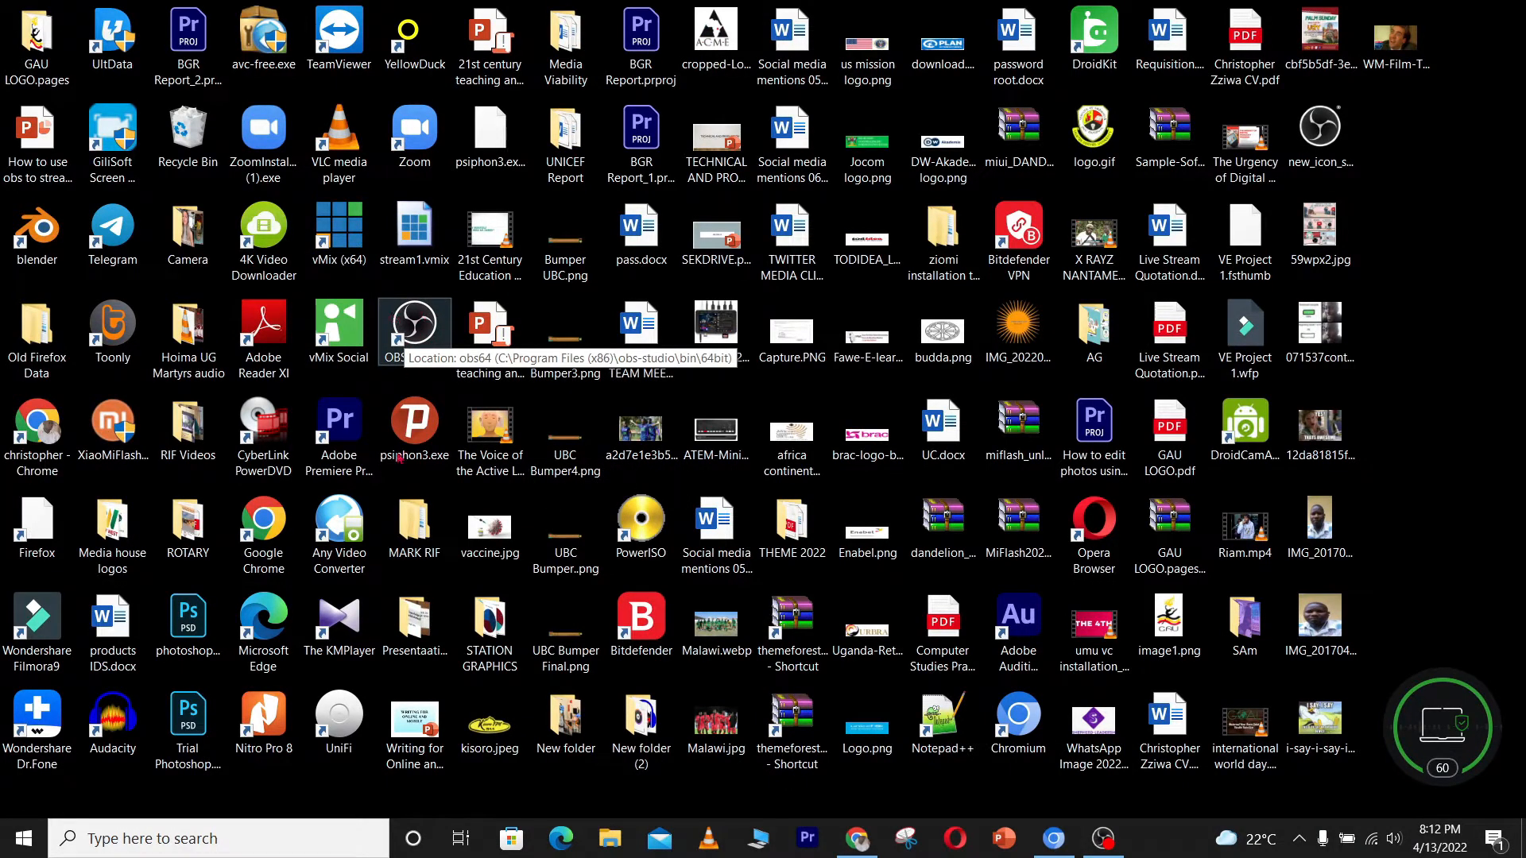
# Launch OBS Studio (64bit) through Windows search and bring its window to the front
pyautogui.click(252, 854)
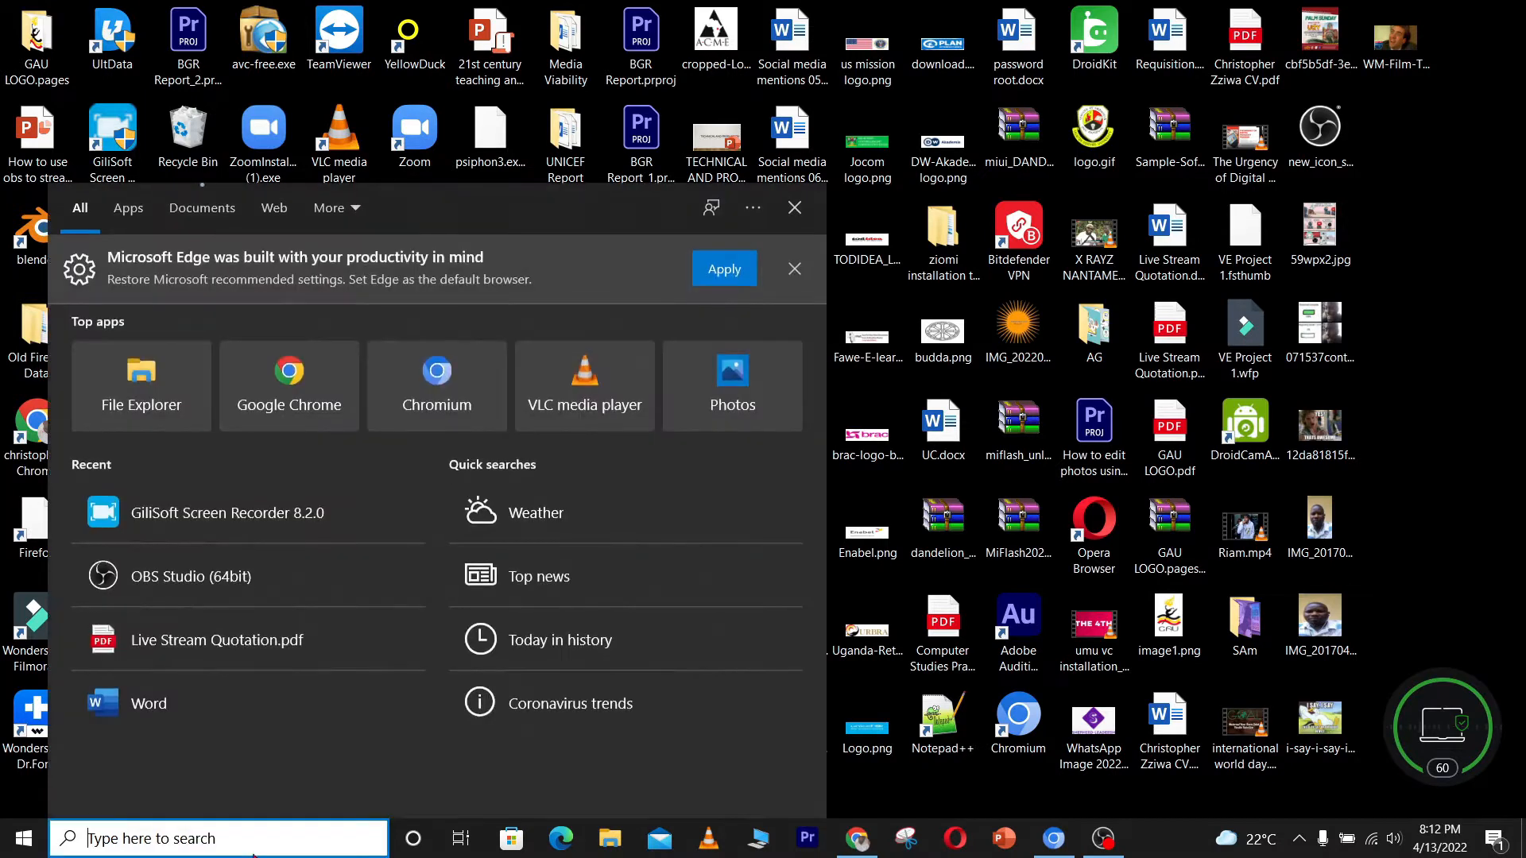
pyautogui.write('obs')
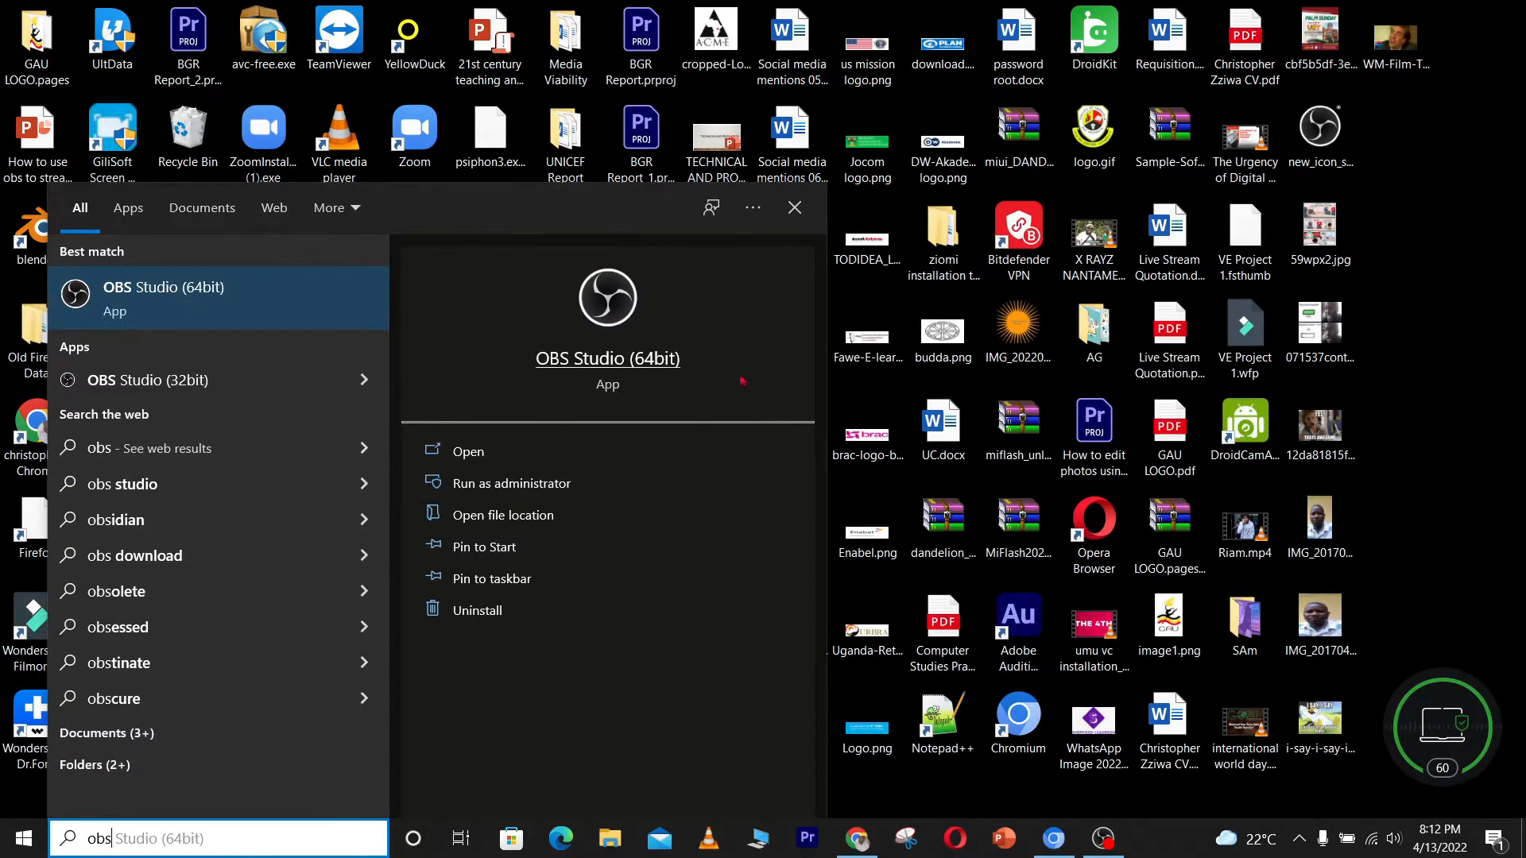
pyautogui.click(618, 388)
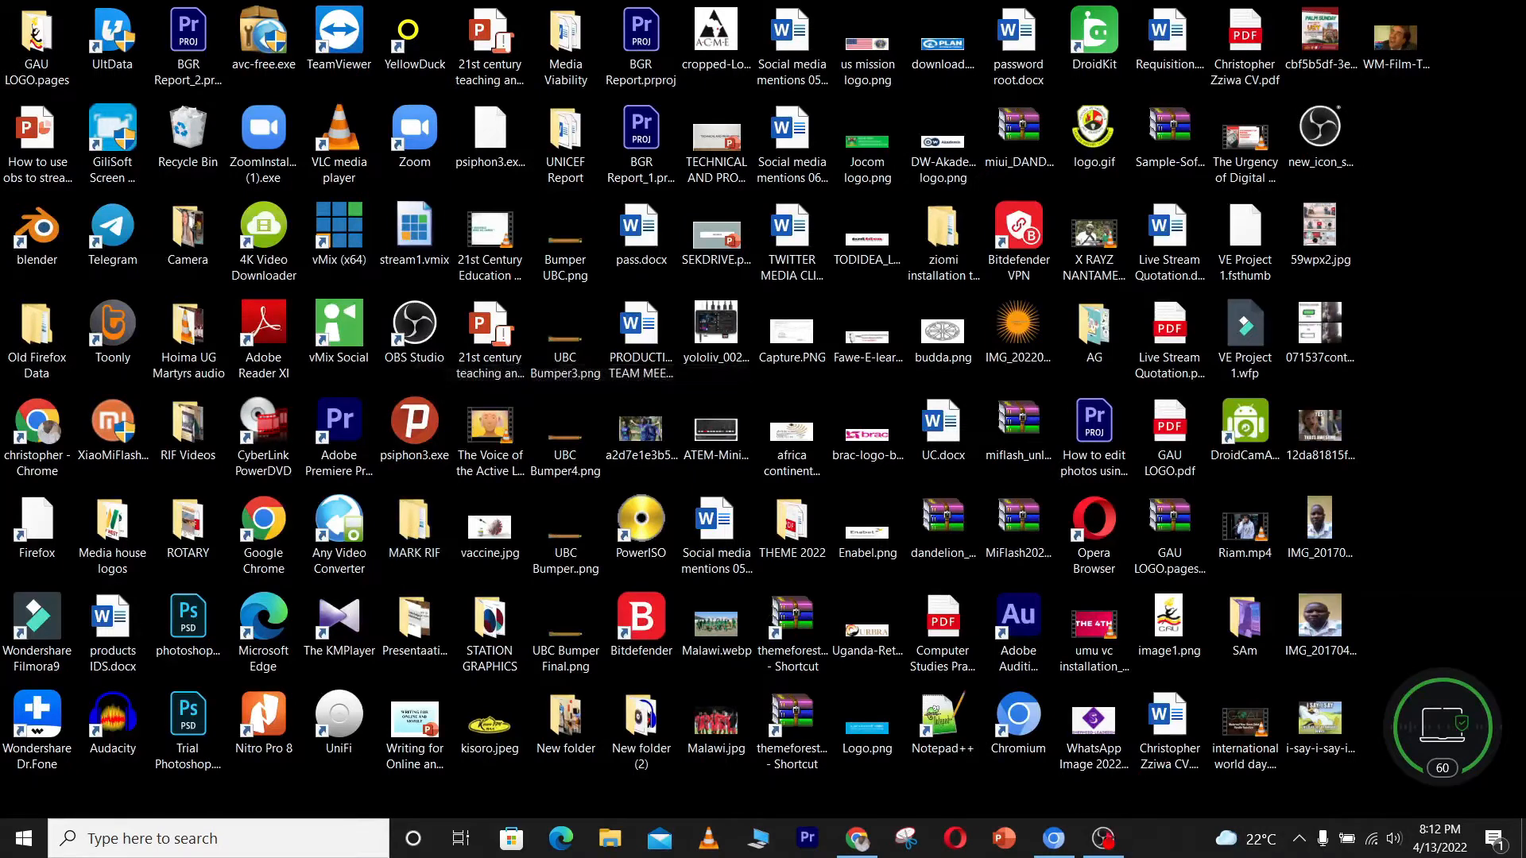
pyautogui.moveTo(1110, 850)
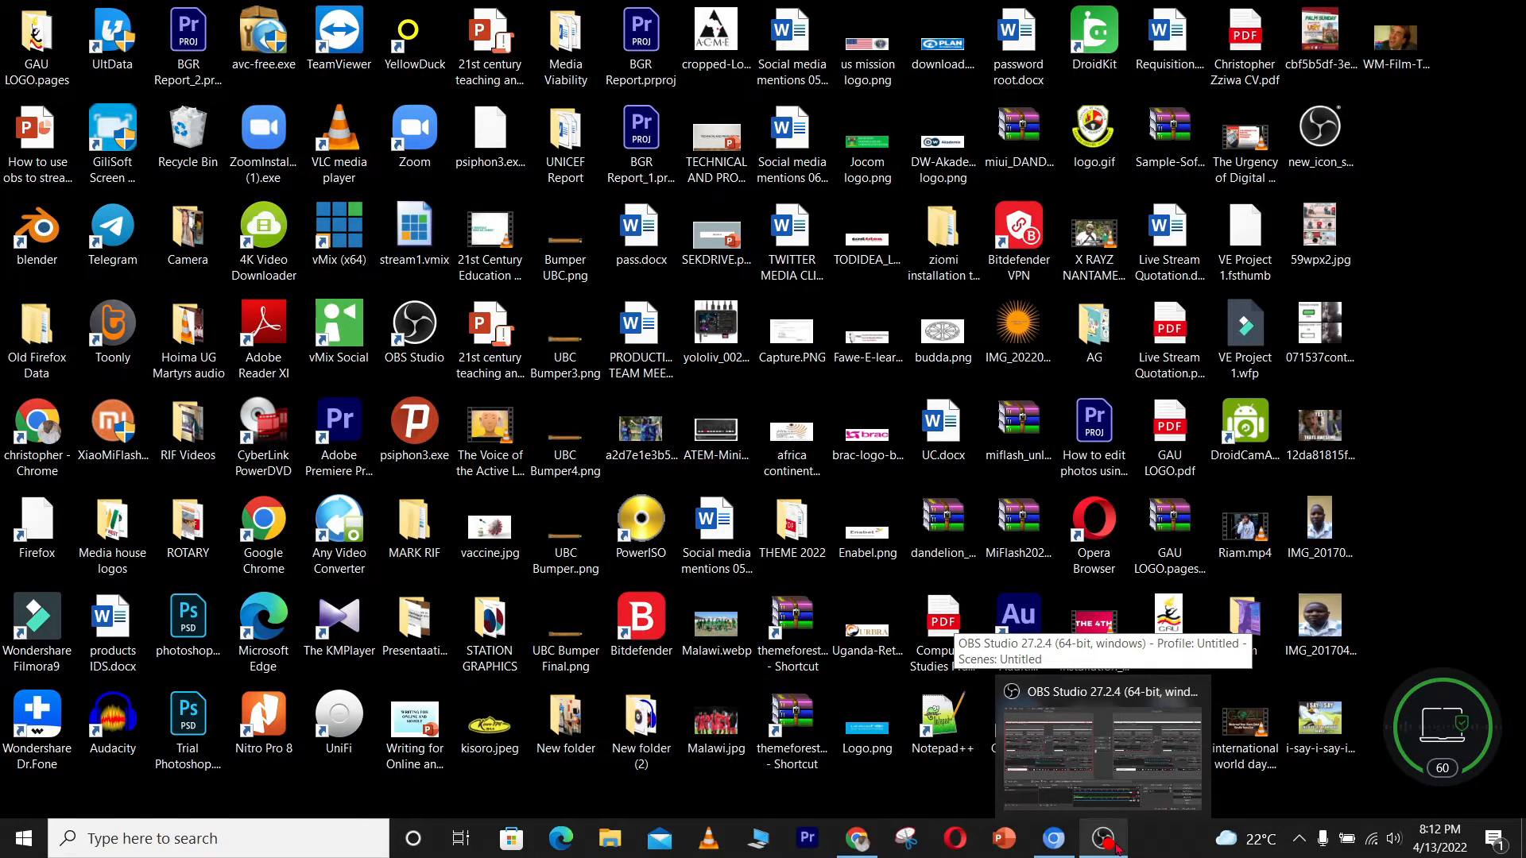
pyautogui.click(1116, 847)
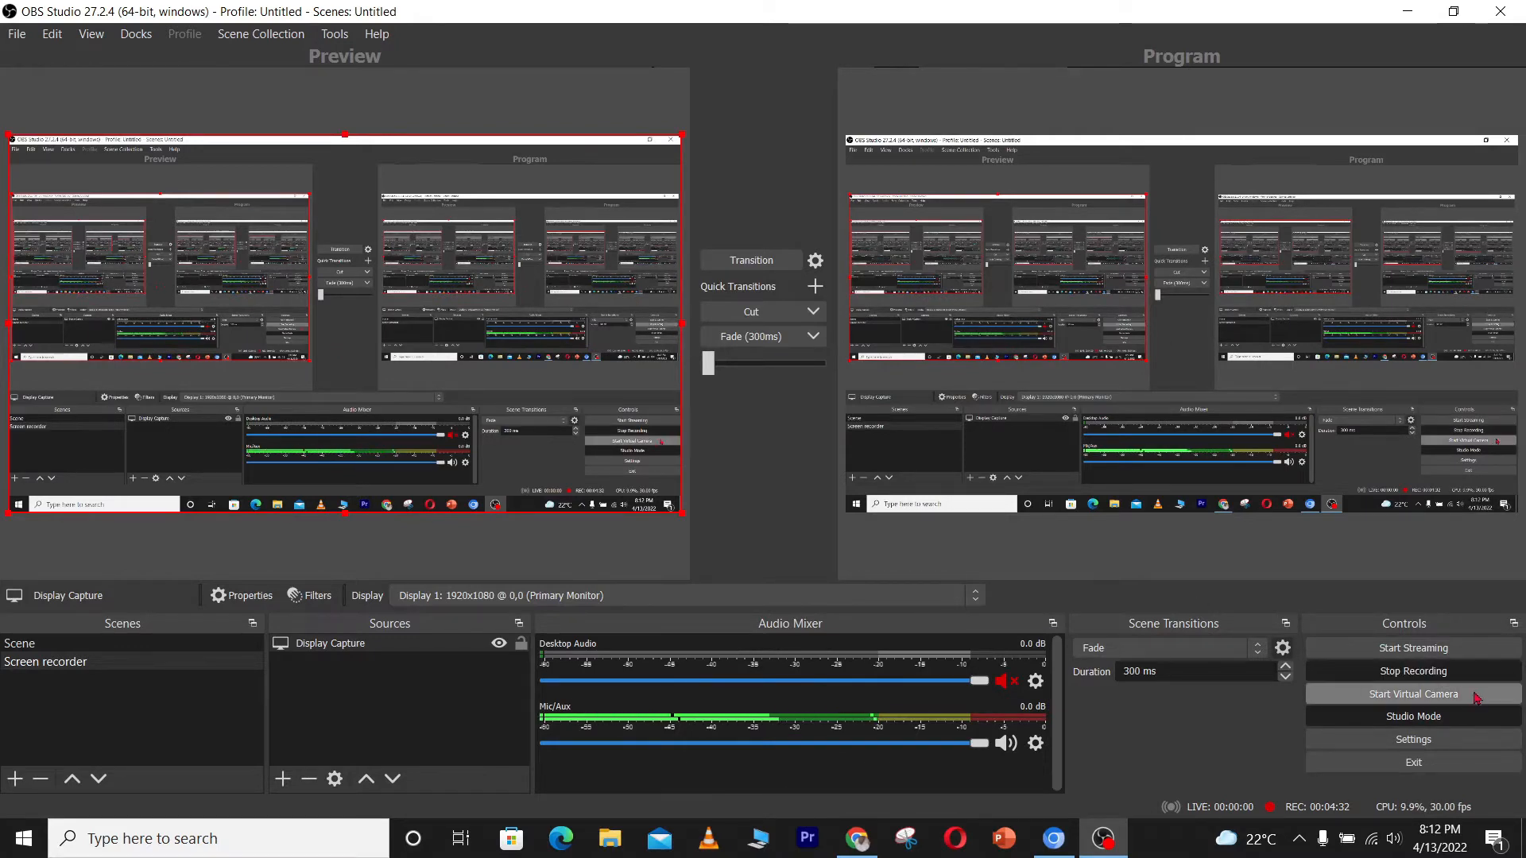
# Toggle Studio Mode off and back on
pyautogui.click(1434, 717)
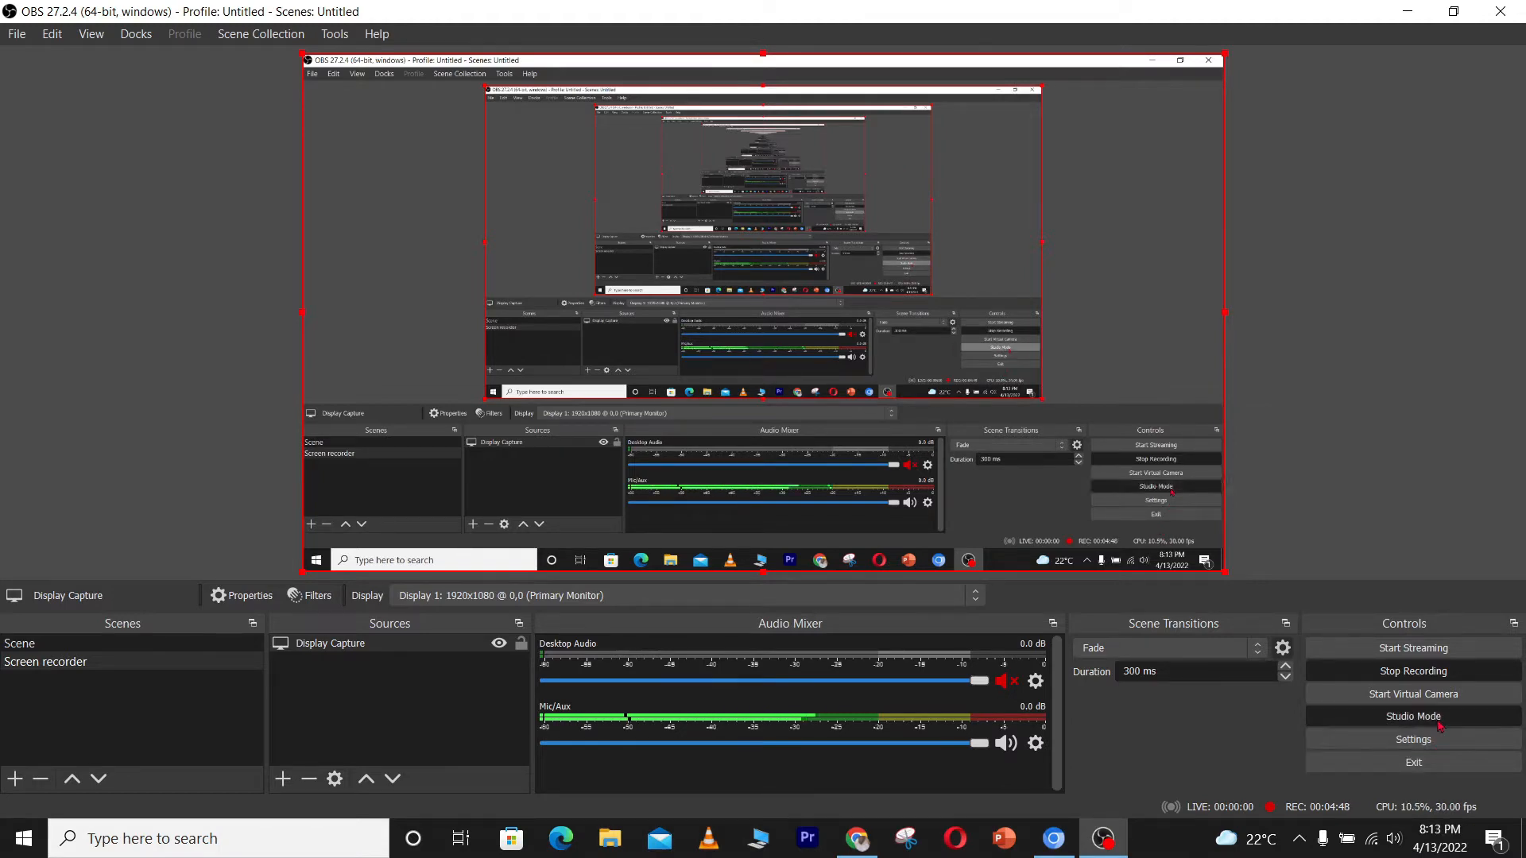
pyautogui.click(1414, 716)
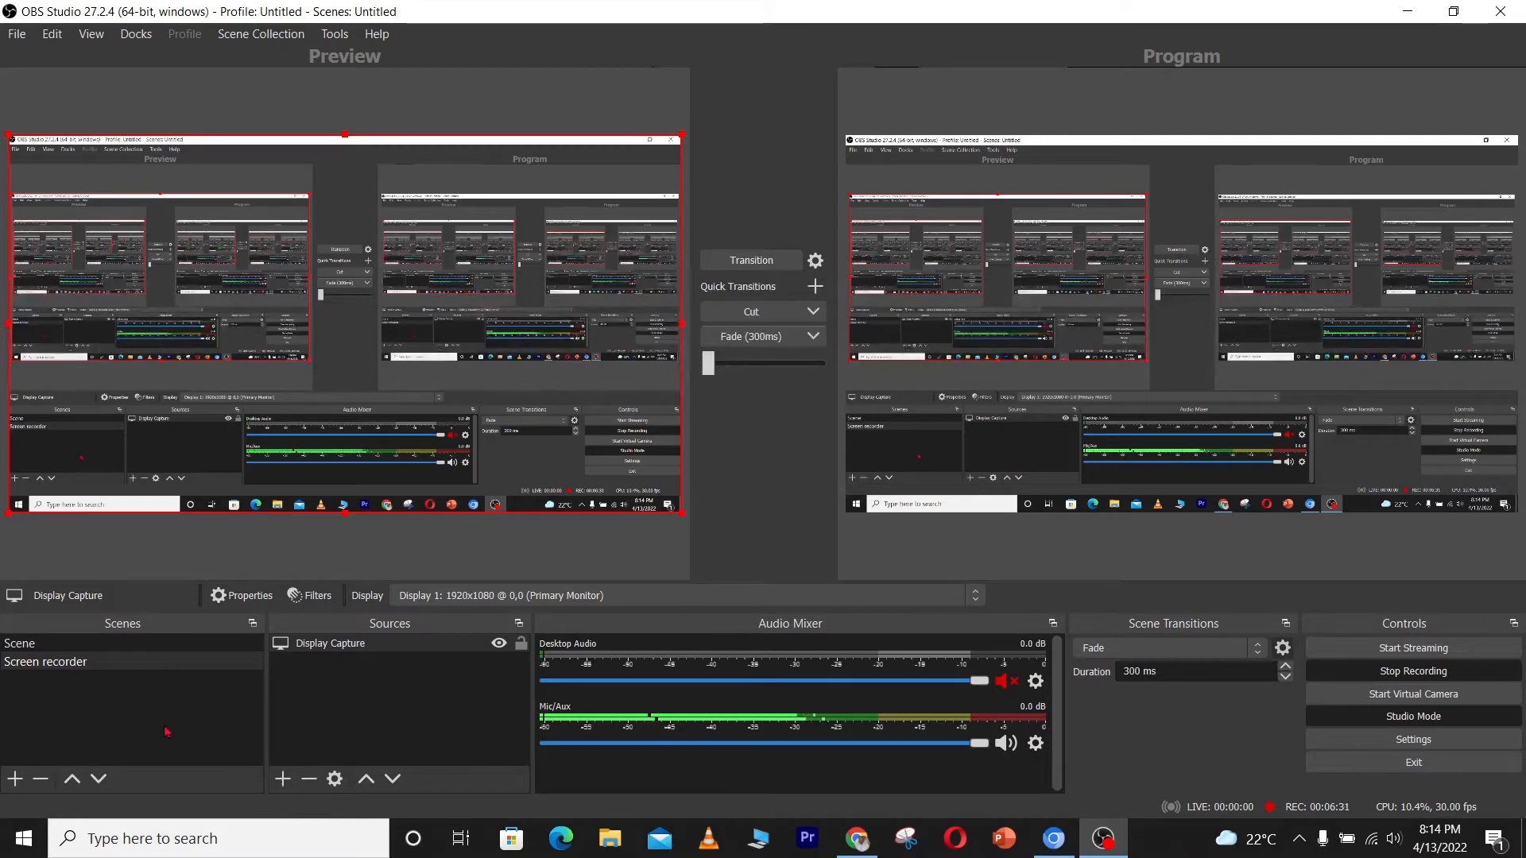
# Add a new scene named video
pyautogui.click(16, 777)
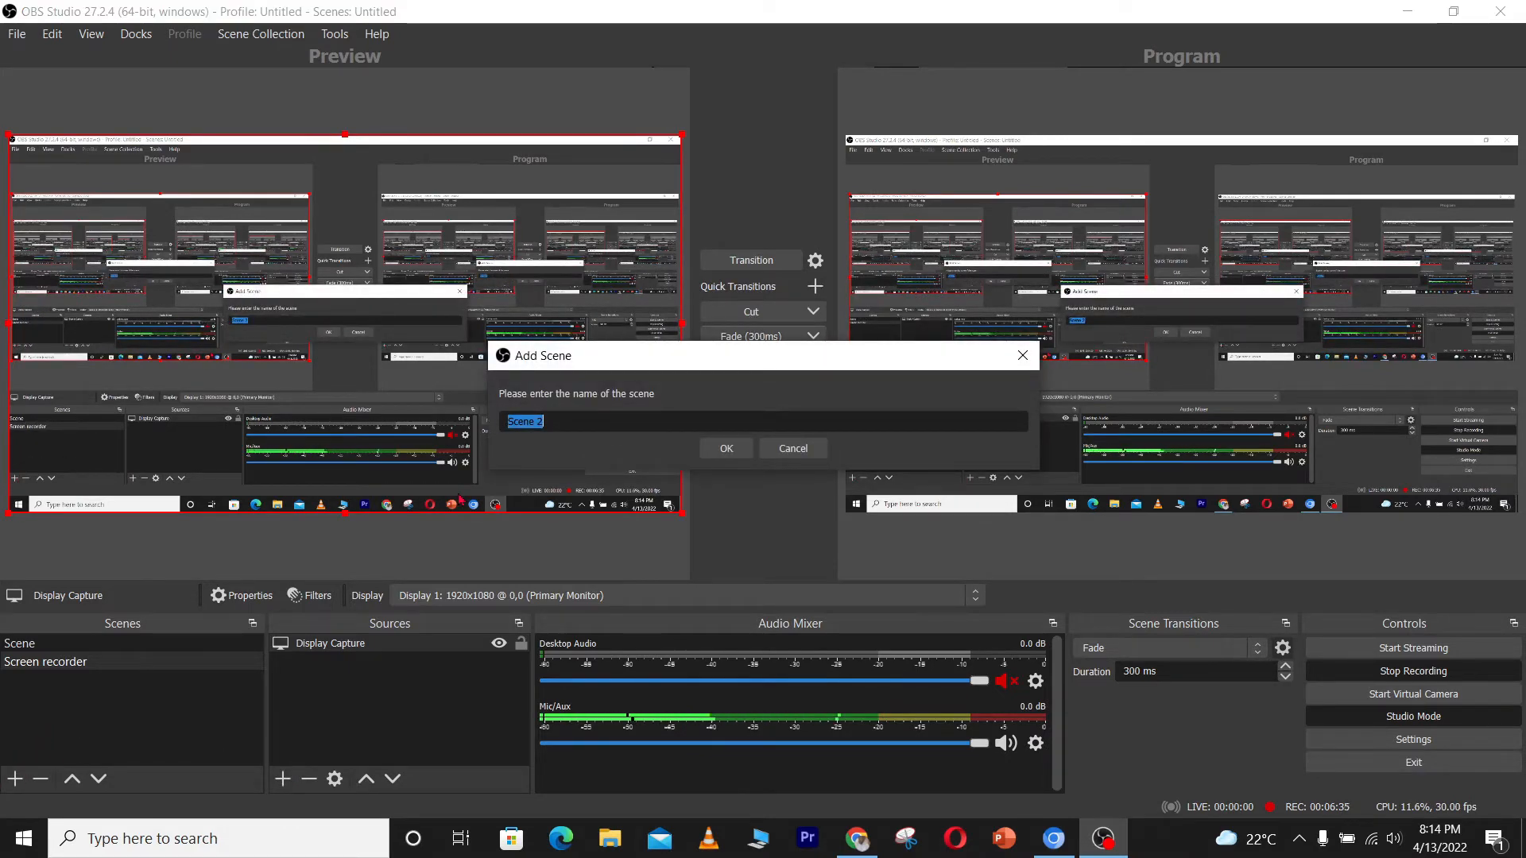
pyautogui.write('video')
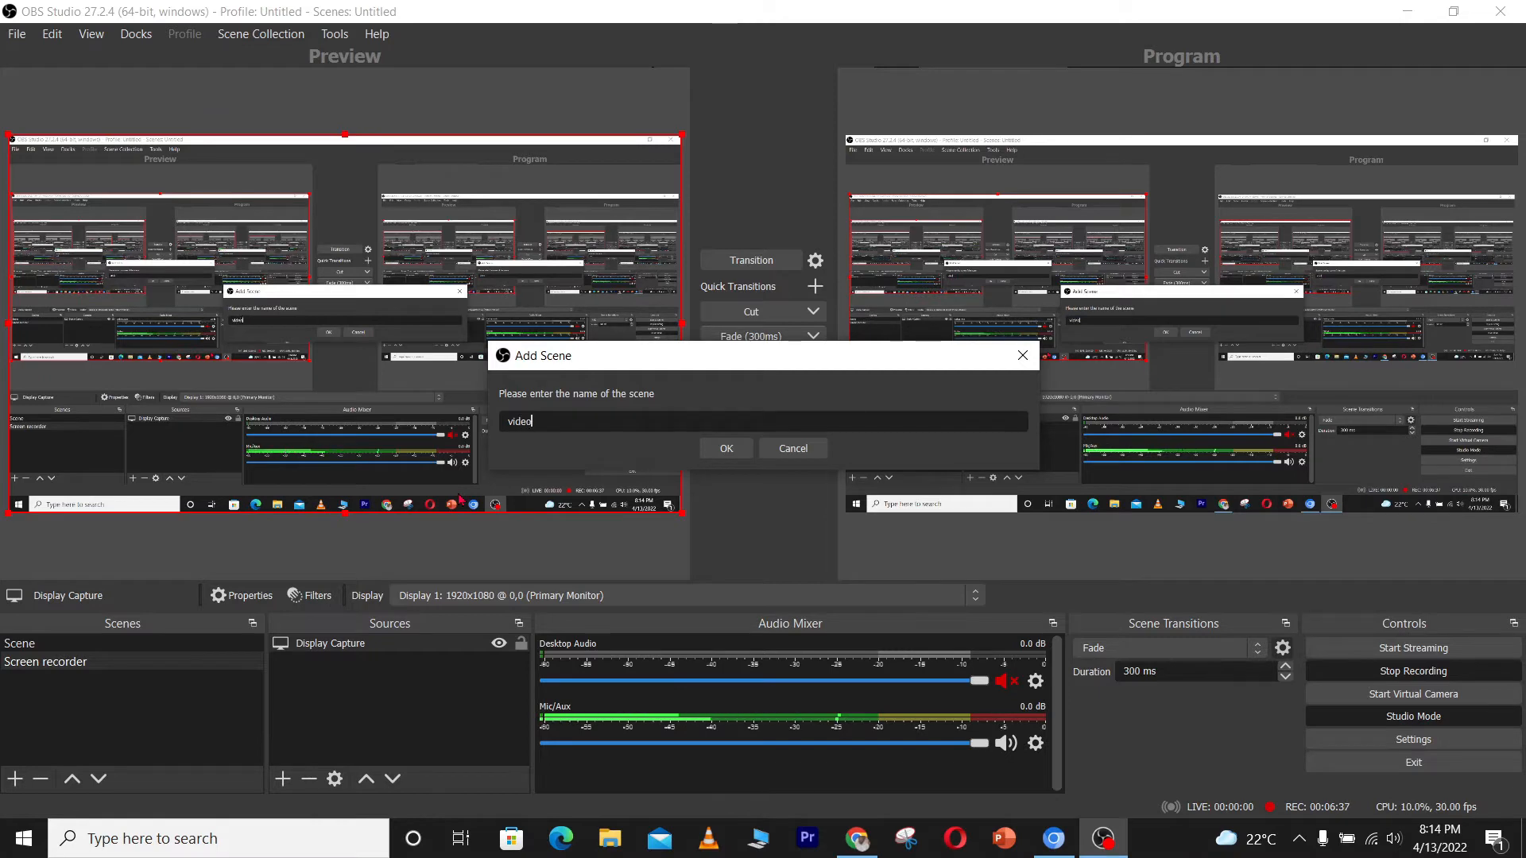
pyautogui.click(747, 446)
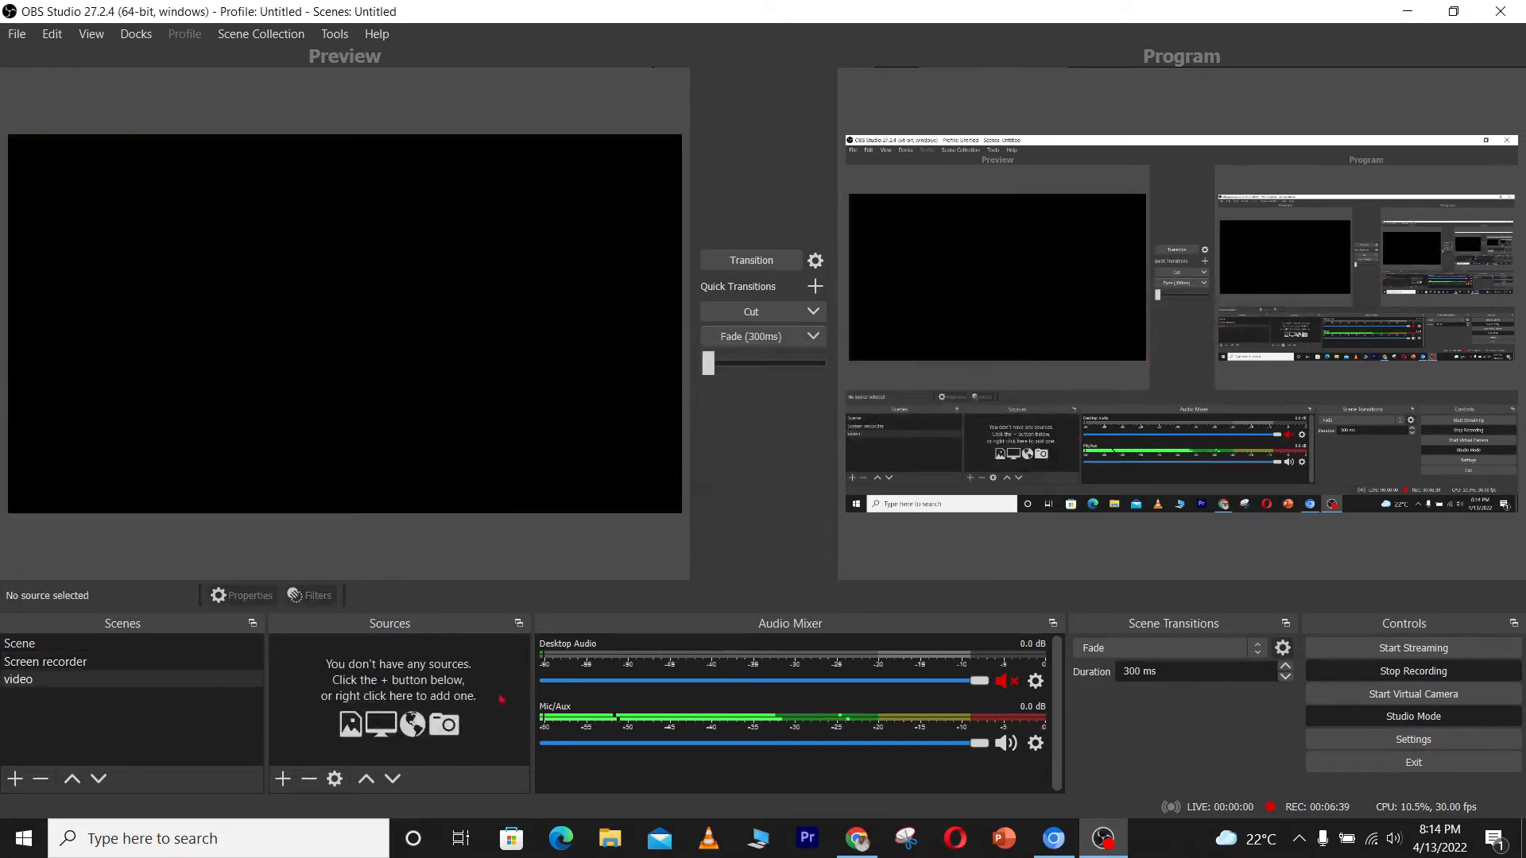
# Add a new Media Source to the video scene with its default name
pyautogui.click(288, 779)
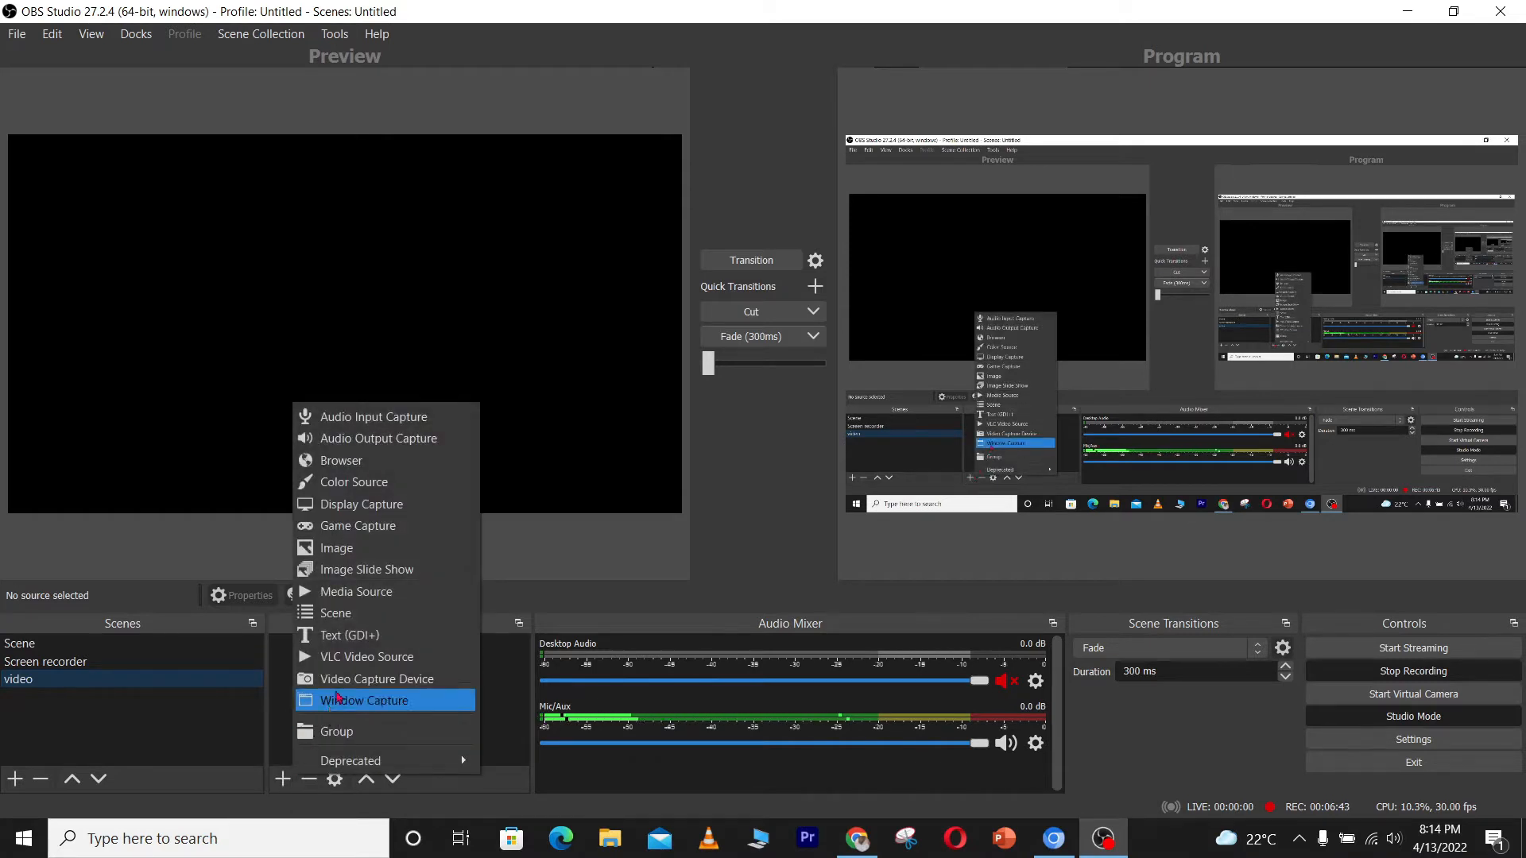
pyautogui.click(384, 593)
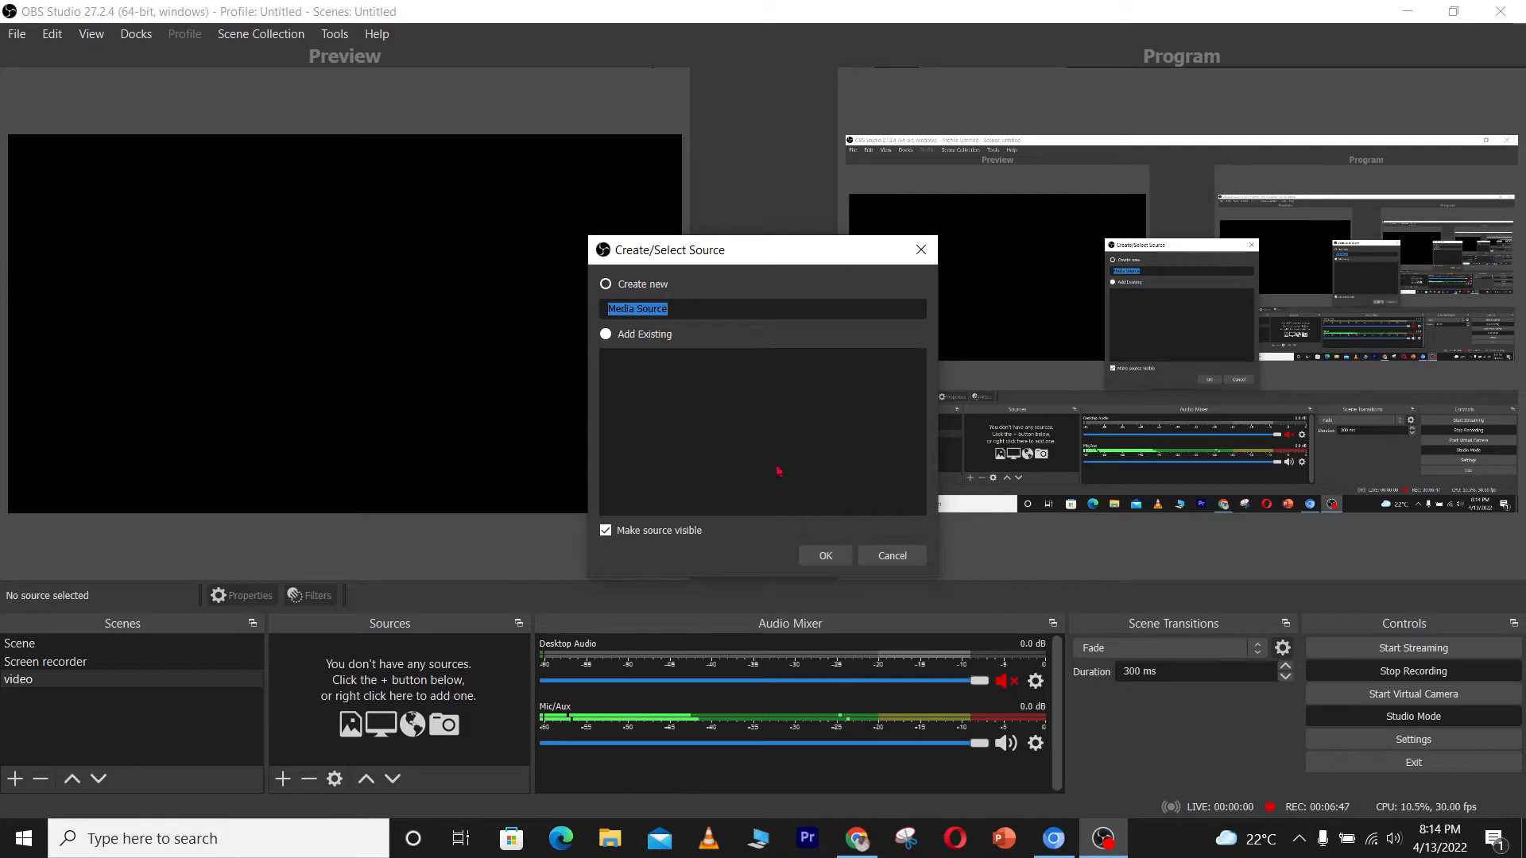
pyautogui.click(822, 555)
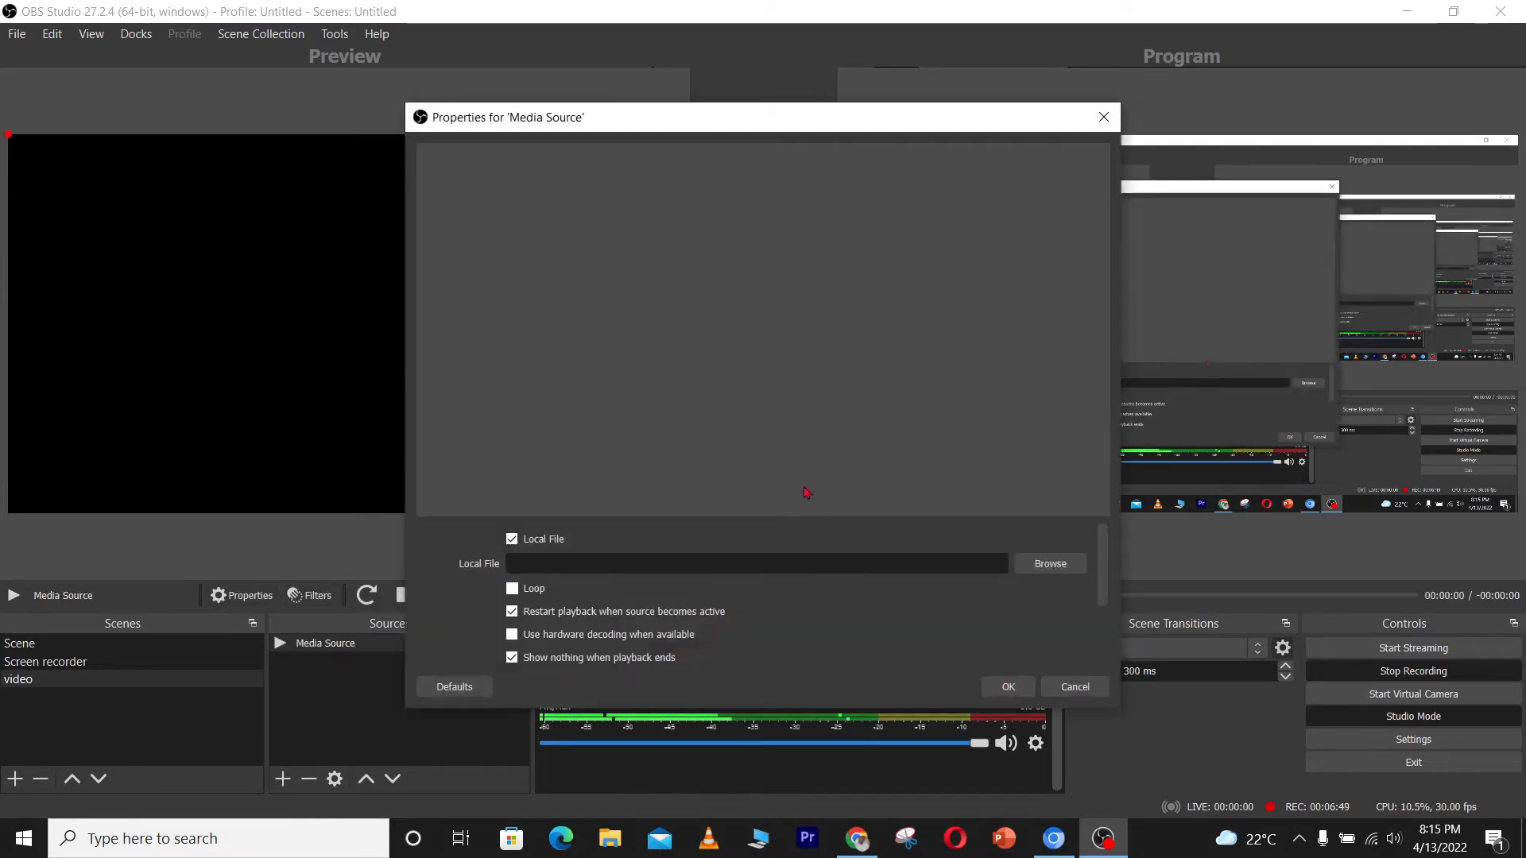
# Set the media source's local file to Riam.mp4 from the Desktop and confirm the properties
pyautogui.click(1038, 569)
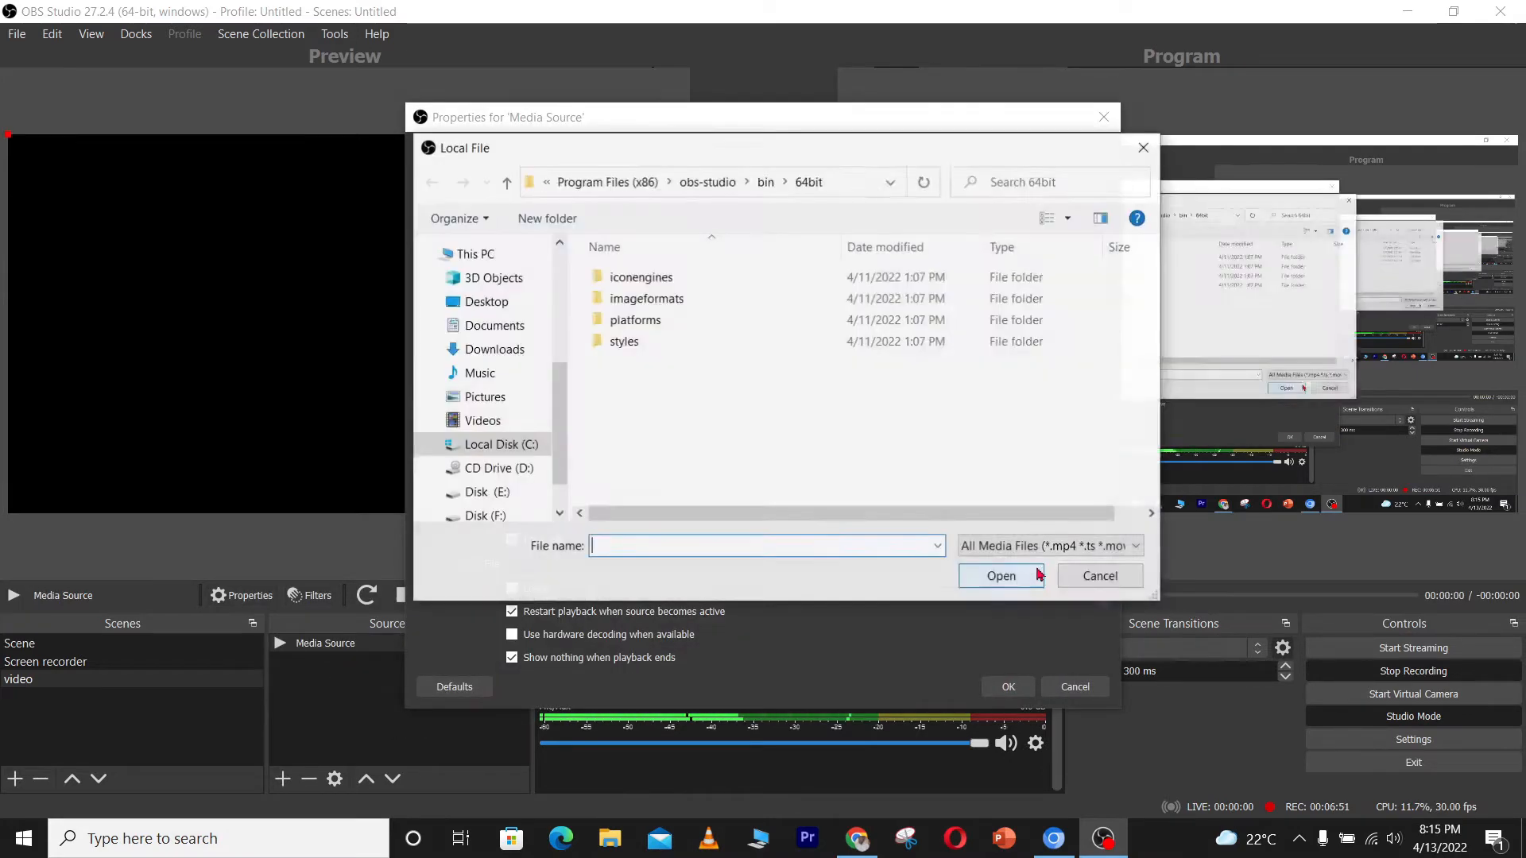
pyautogui.click(501, 303)
pyautogui.scroll(-5, 953, 374)
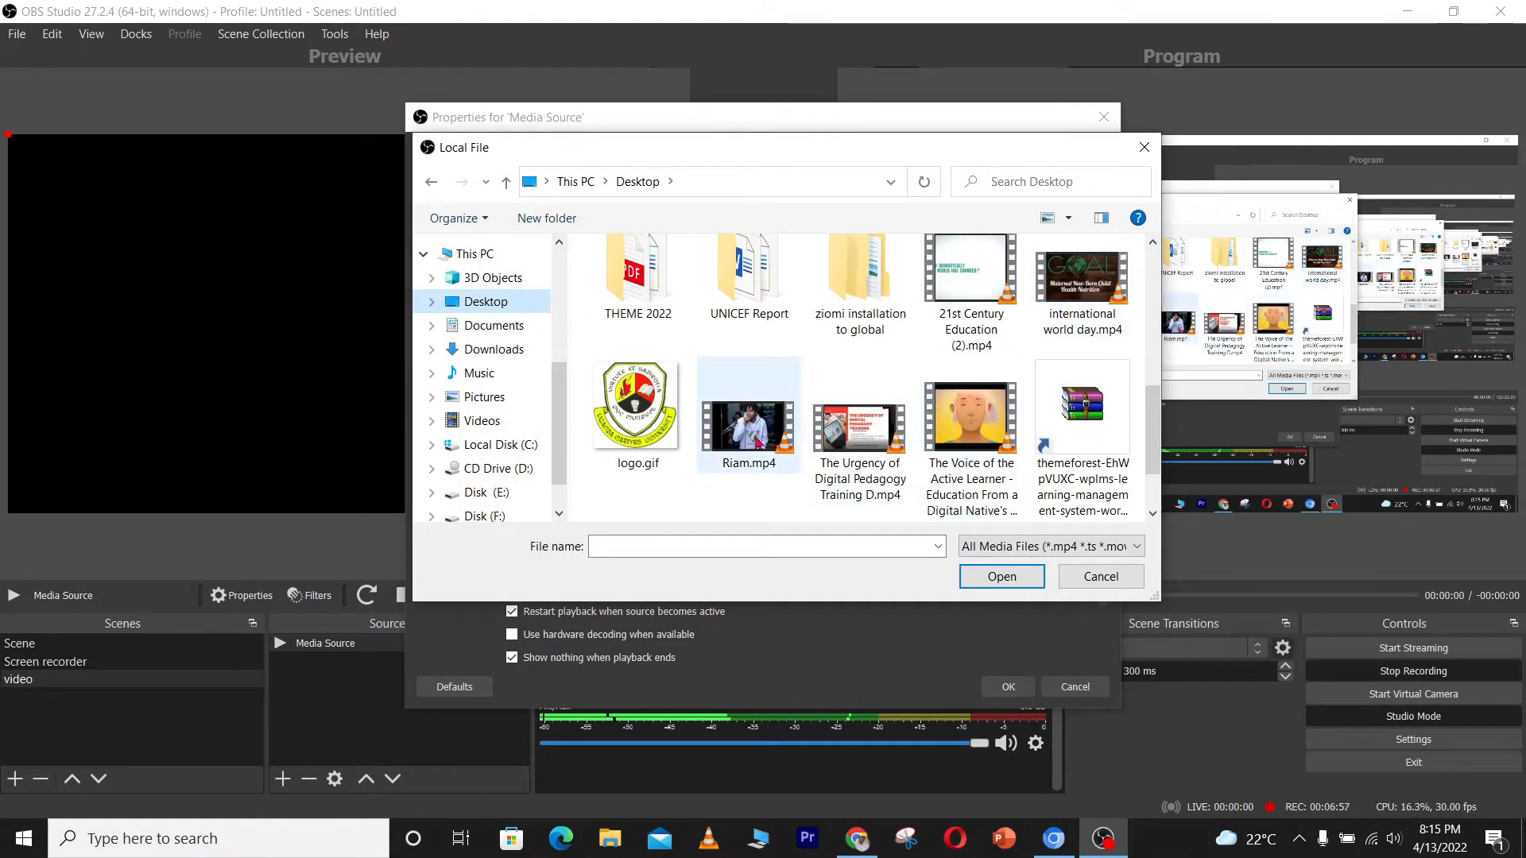
pyautogui.click(747, 445)
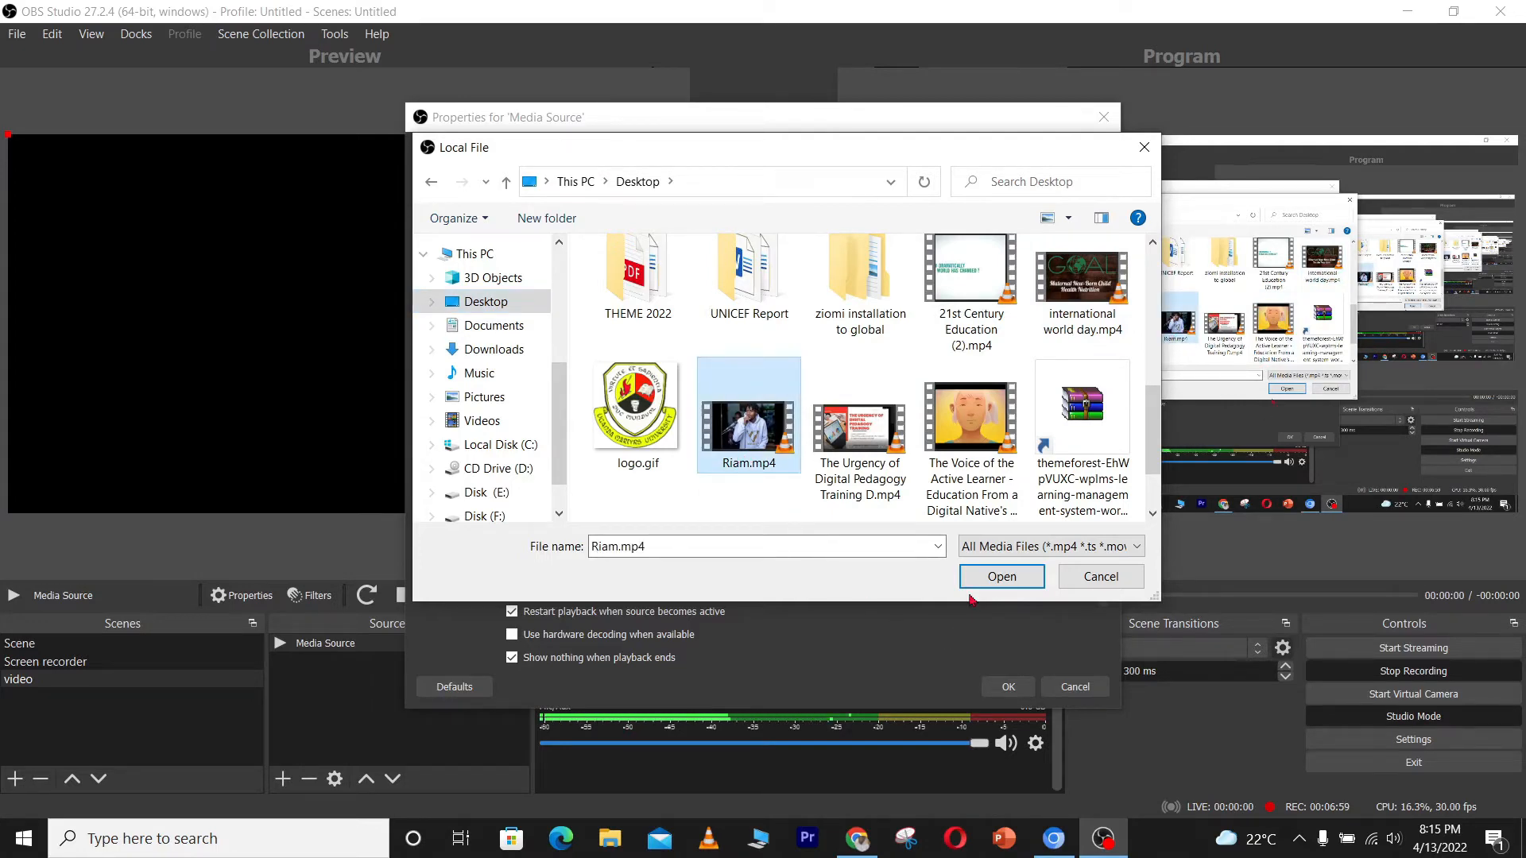
pyautogui.click(981, 582)
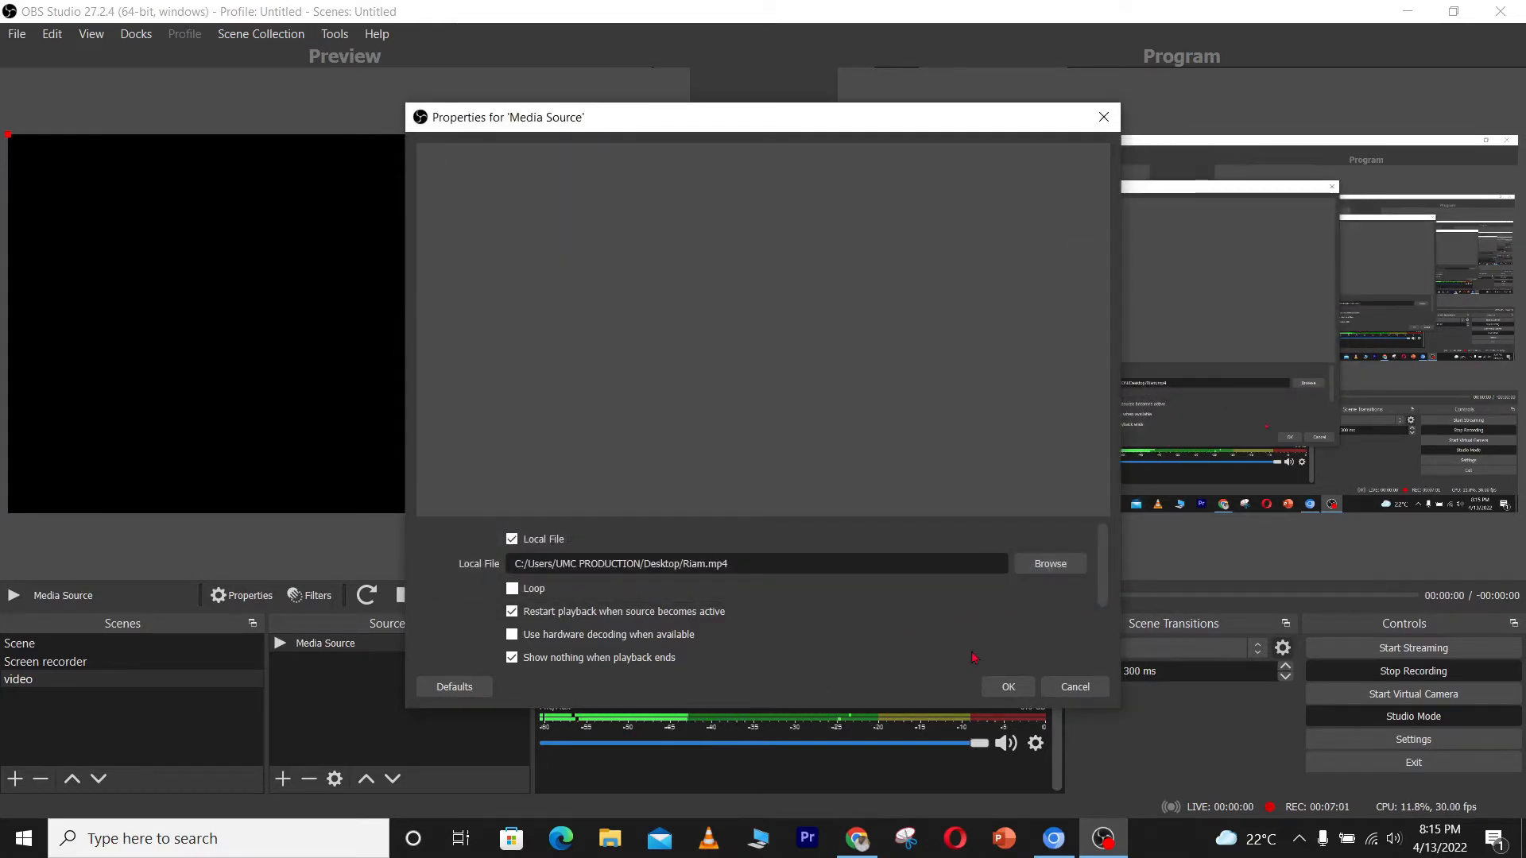
pyautogui.click(1008, 686)
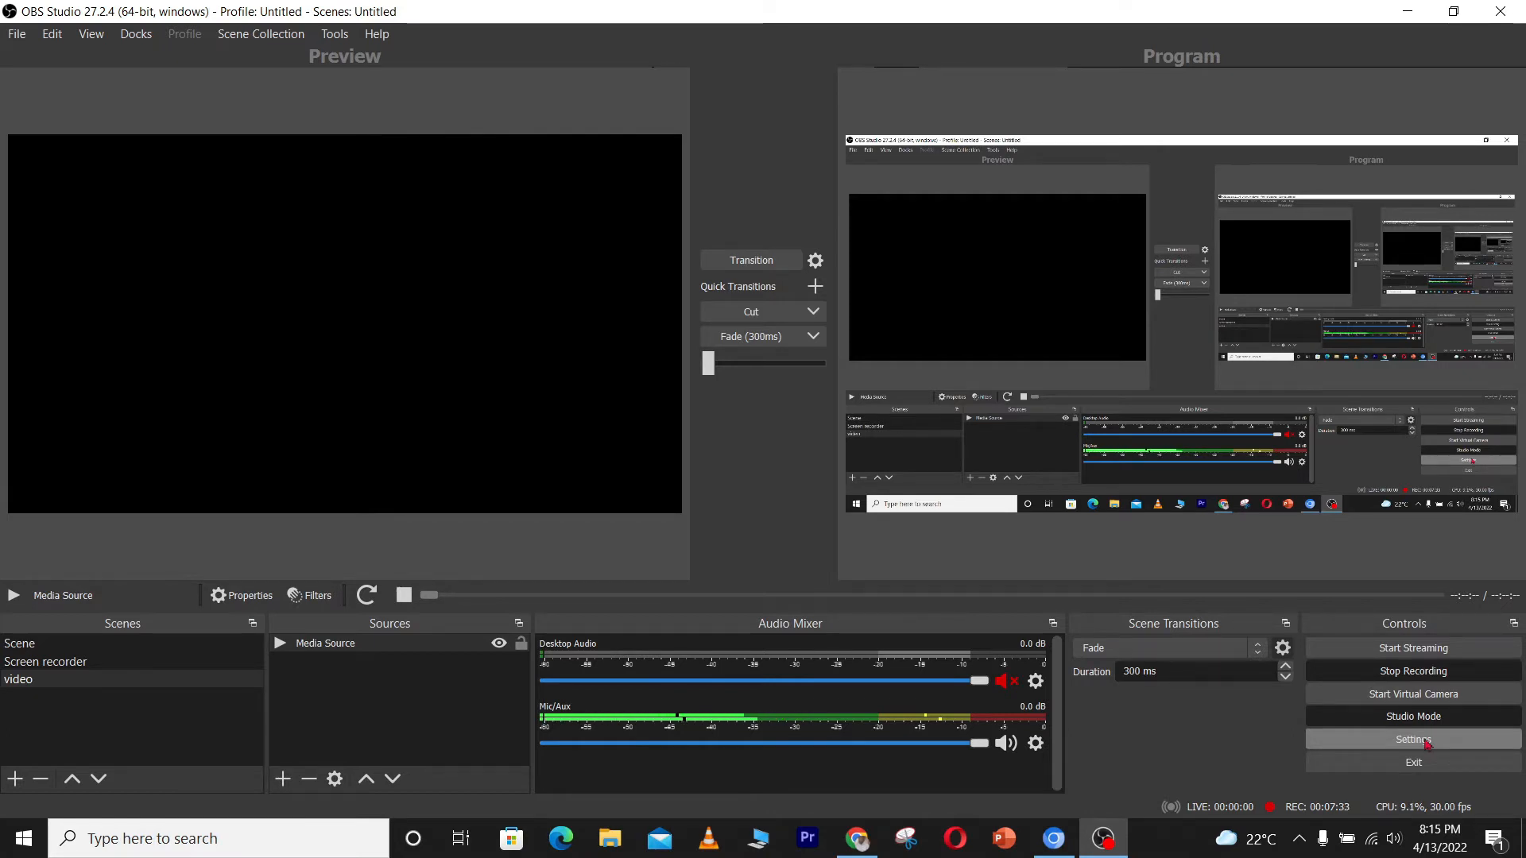
# Open Settings and review the Output streaming, Audio and Video pages before closing them
pyautogui.click(1428, 746)
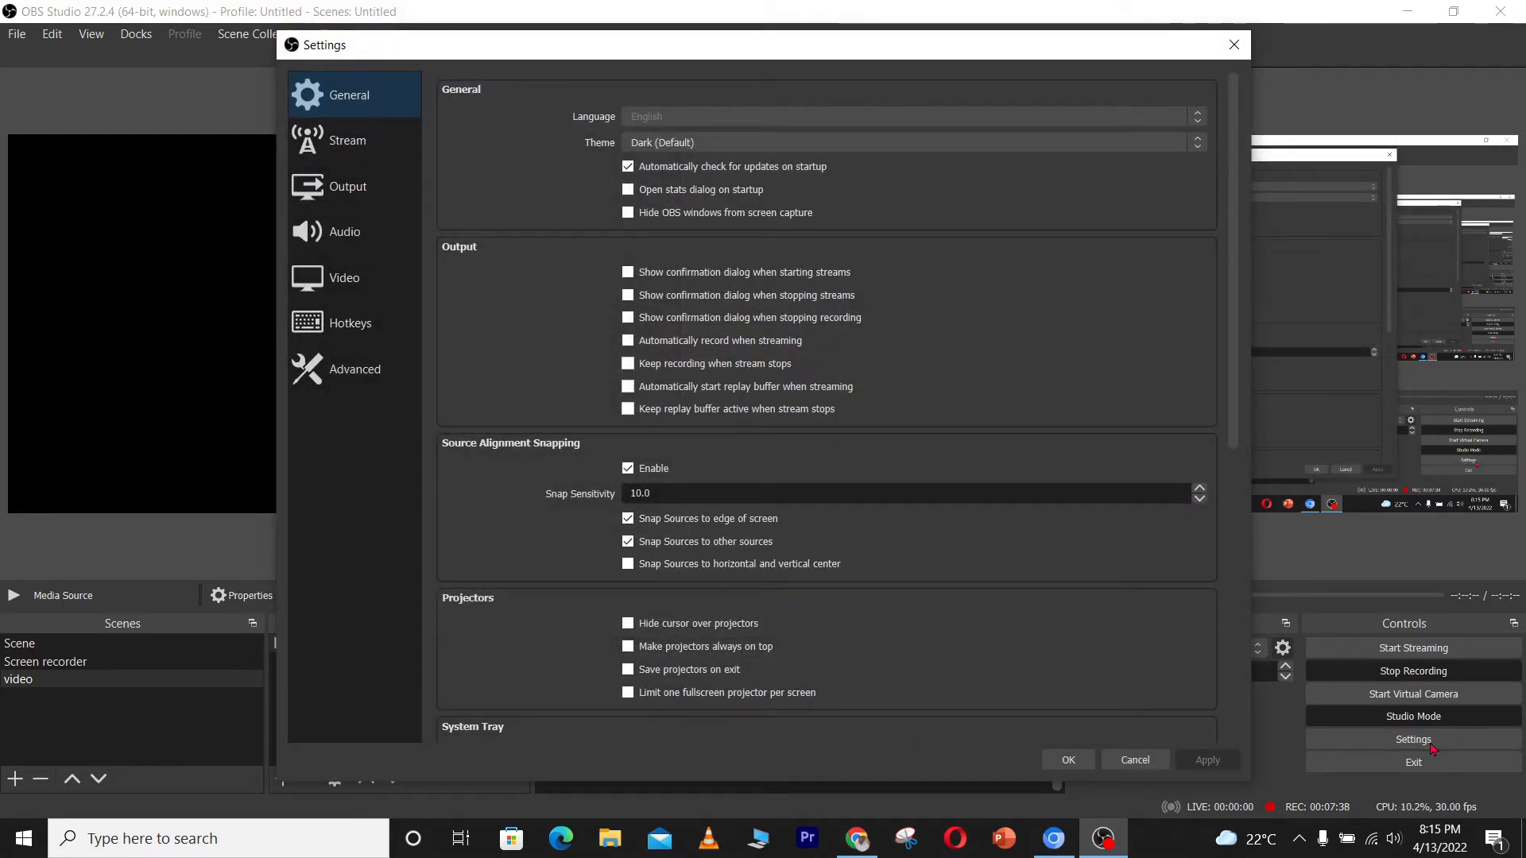
pyautogui.click(378, 200)
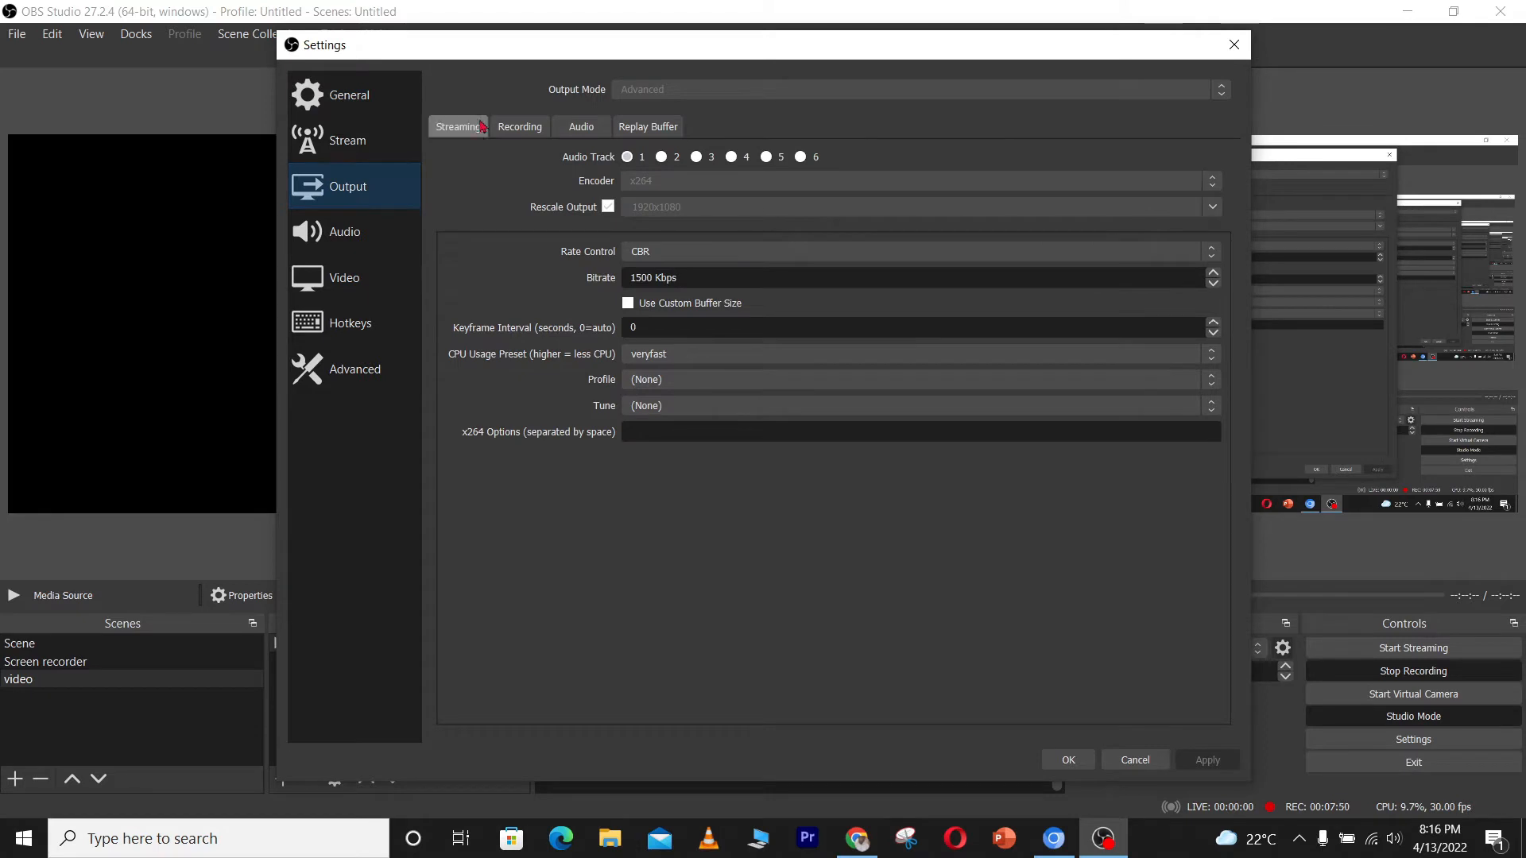
pyautogui.click(457, 133)
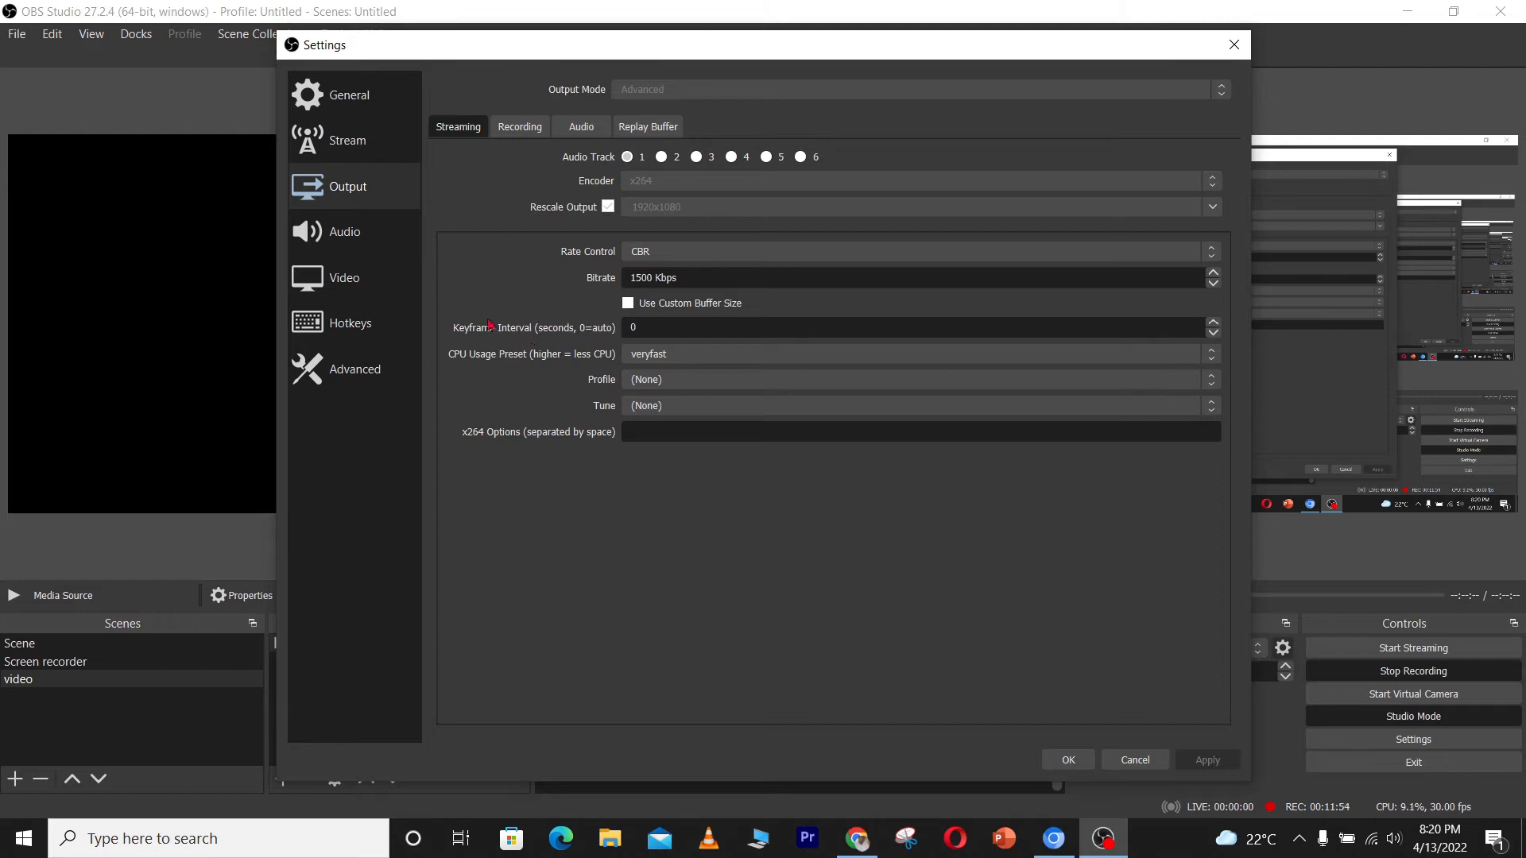
pyautogui.click(335, 233)
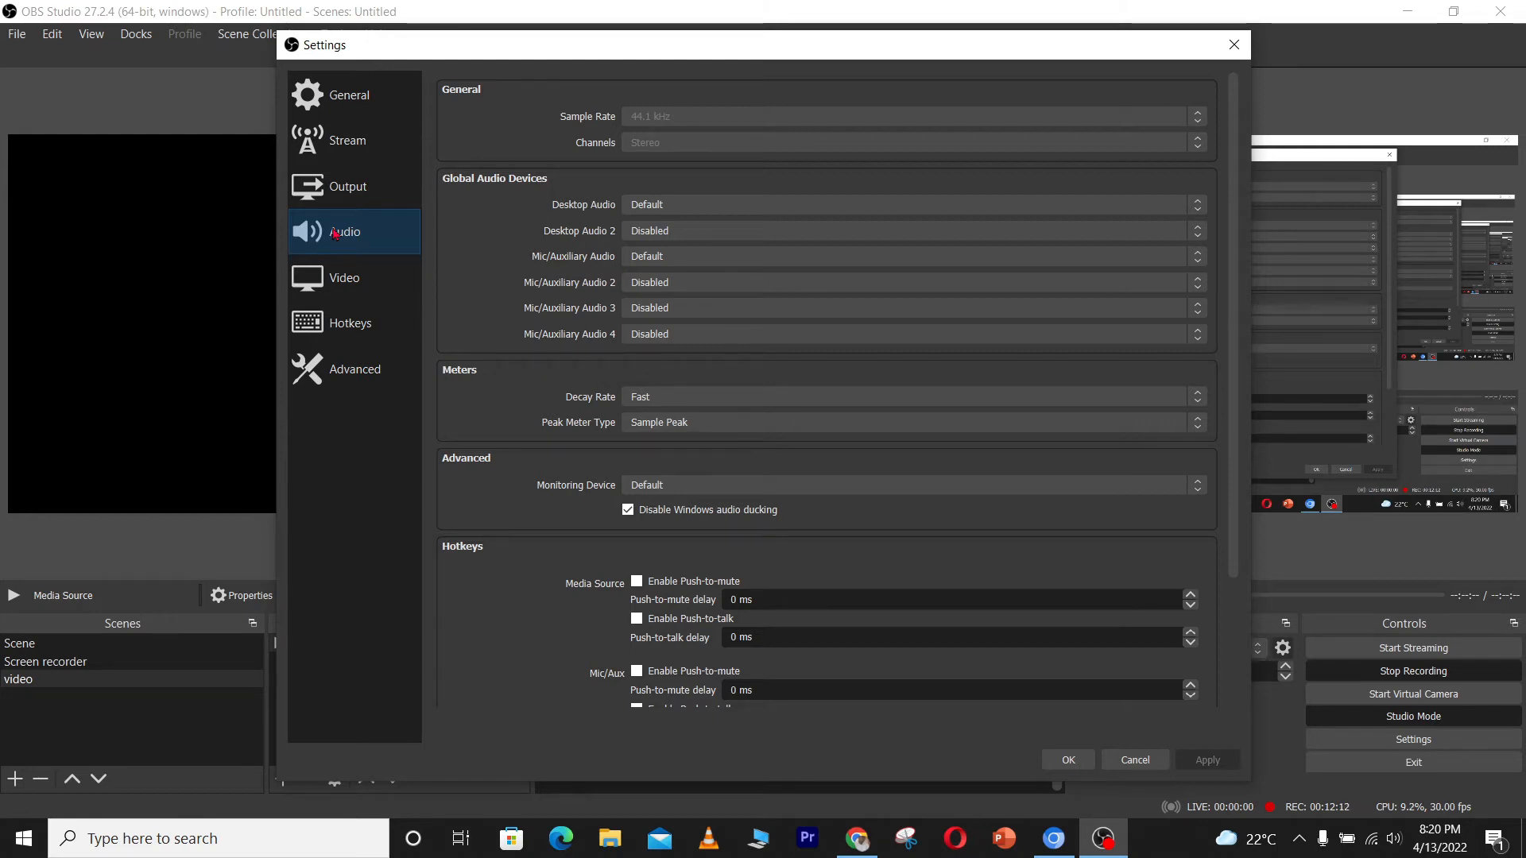
pyautogui.click(336, 287)
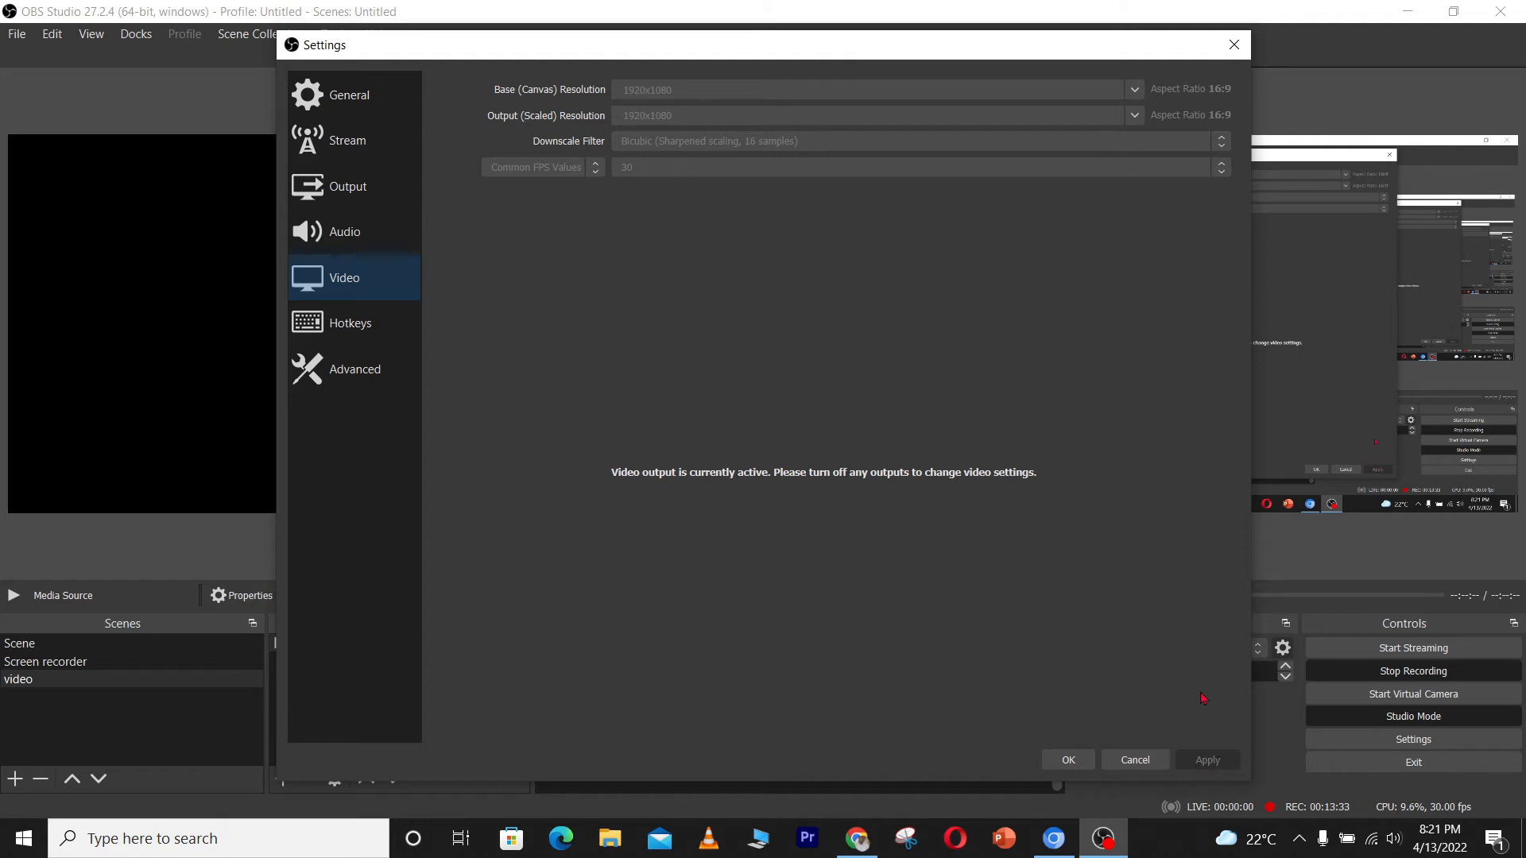
pyautogui.click(1068, 760)
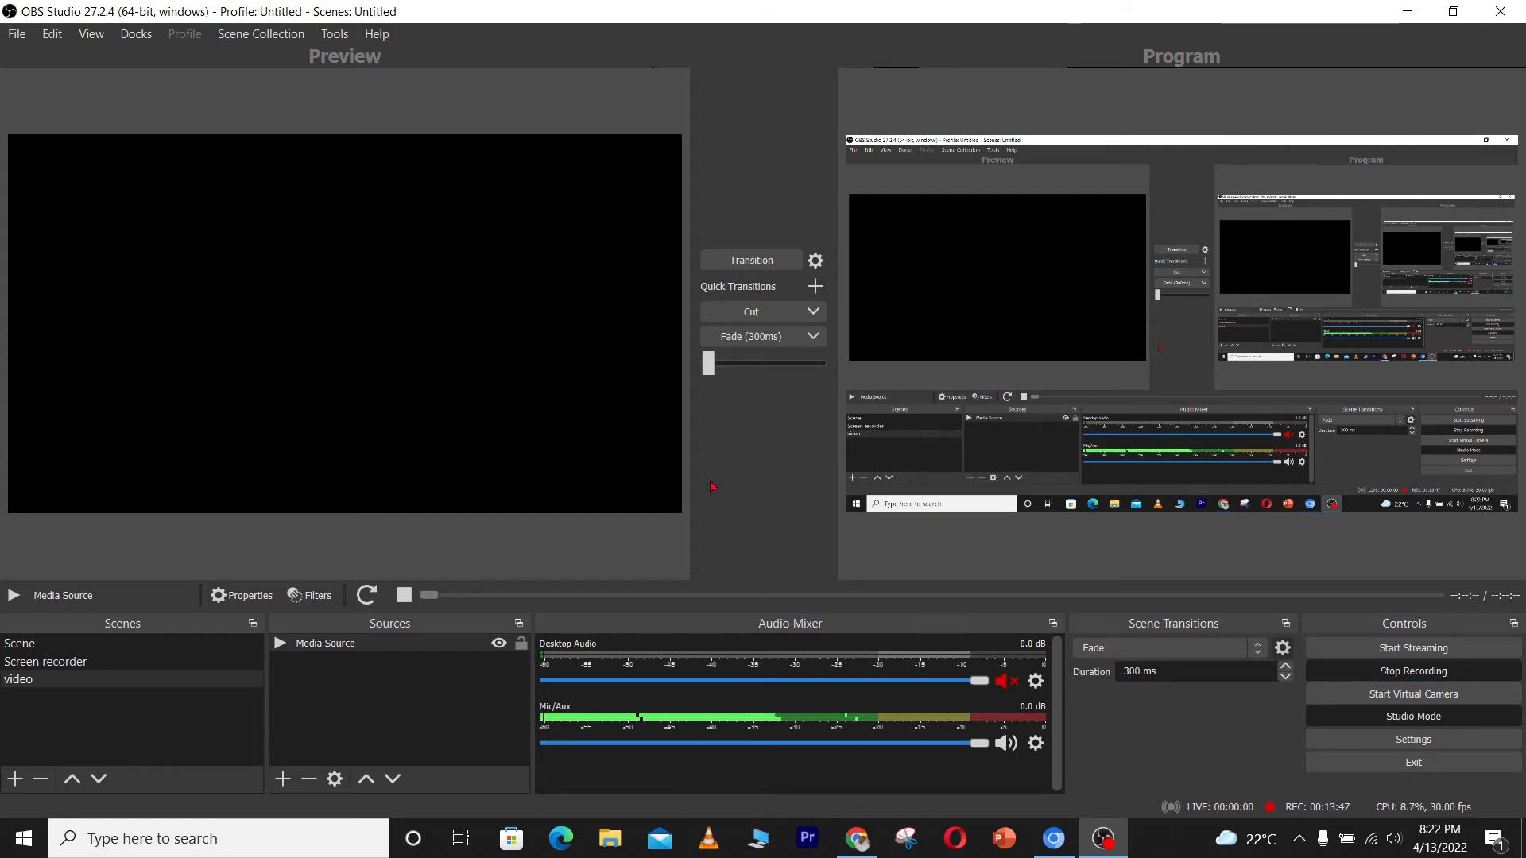
# Switch to the browser, open the Masitulah Designers Ltd Facebook page and start a Live video post
pyautogui.click(857, 838)
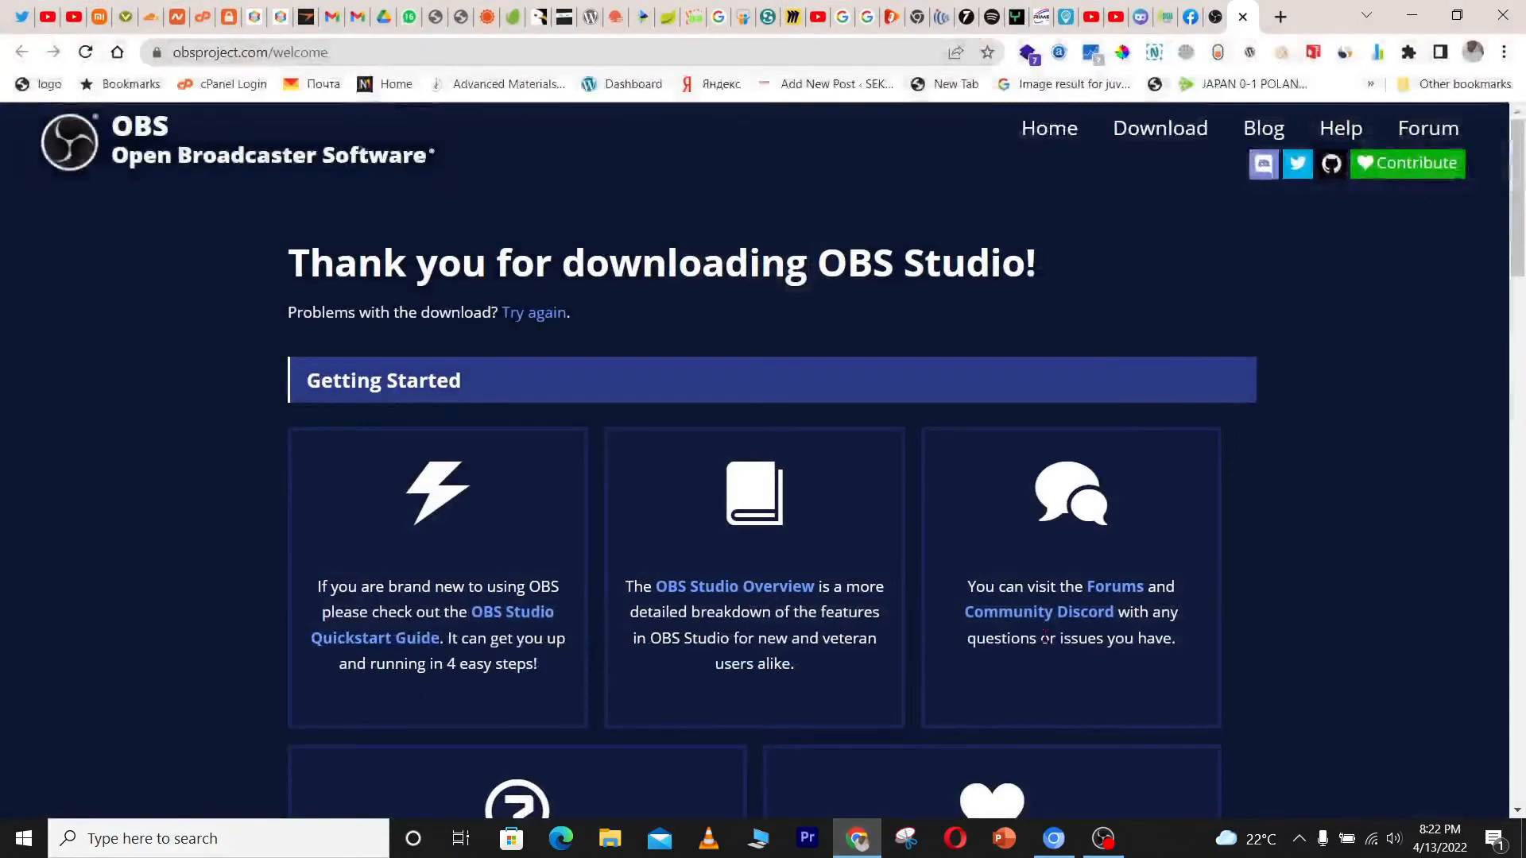
pyautogui.click(1190, 16)
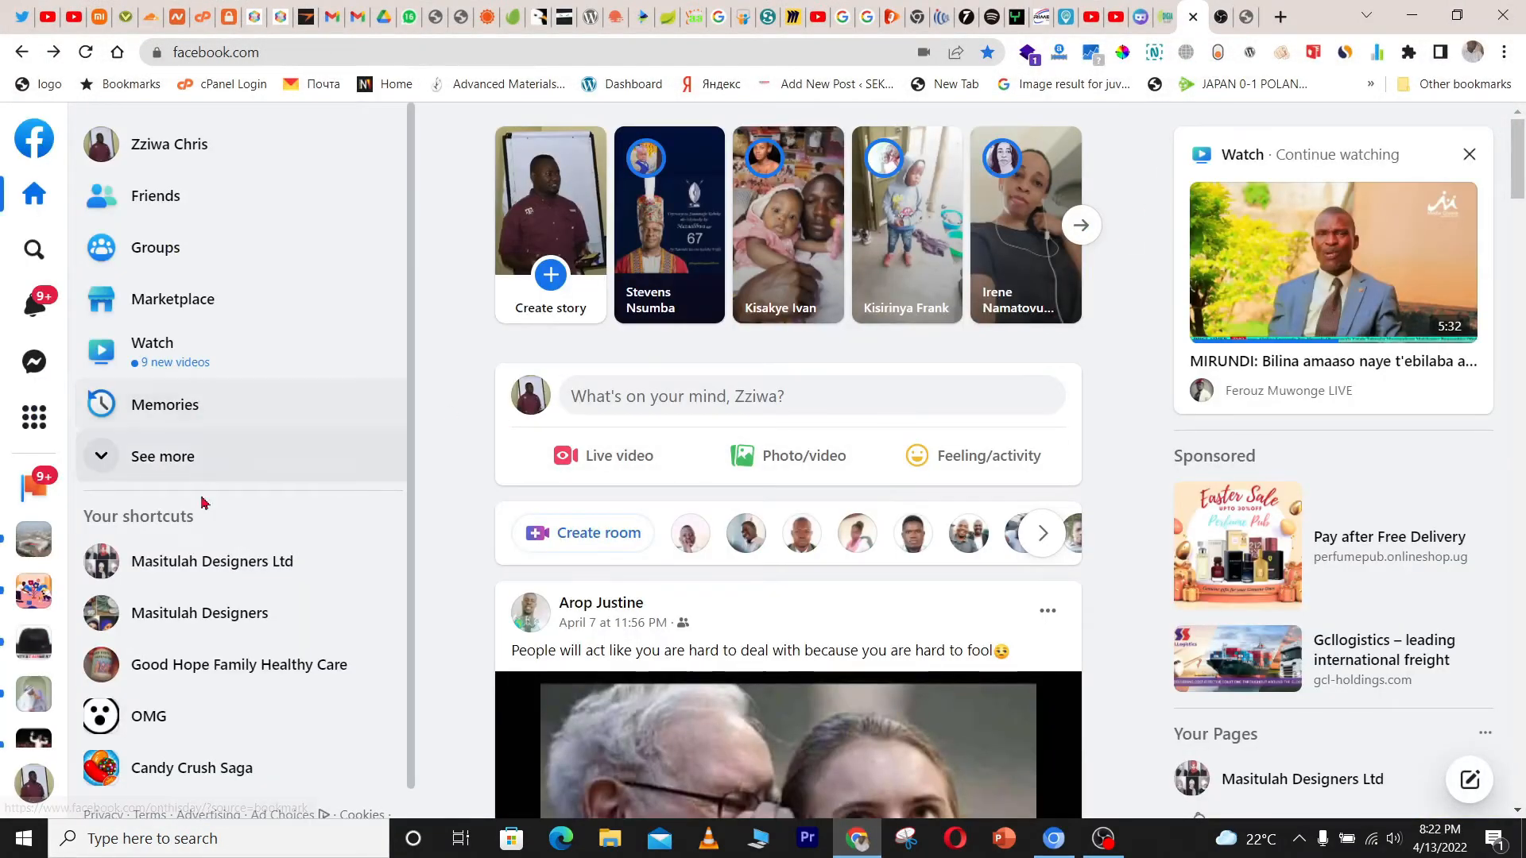
pyautogui.click(234, 572)
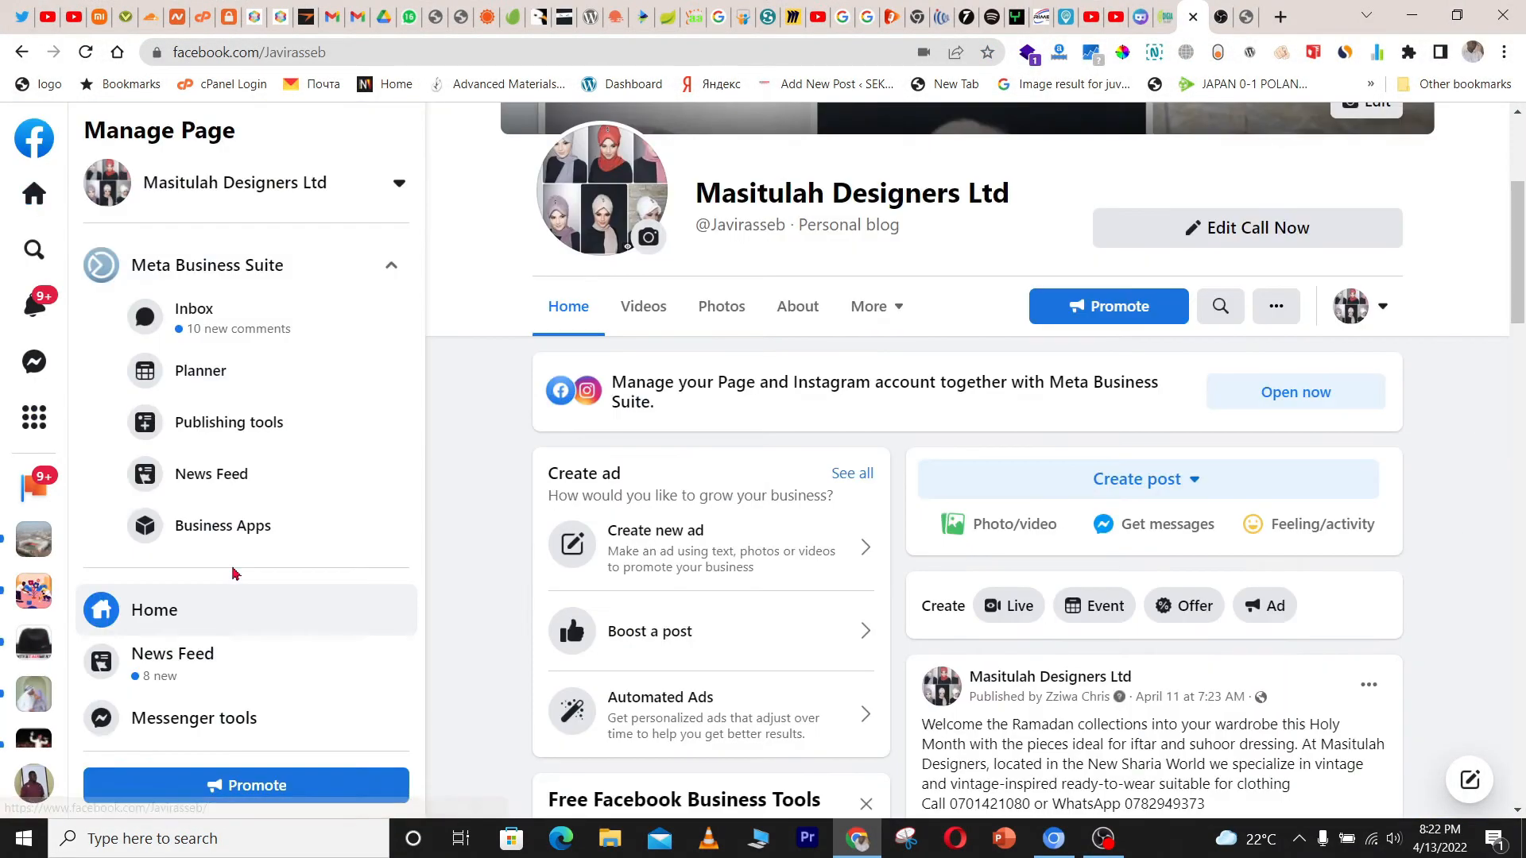
pyautogui.scroll(-1, 826, 425)
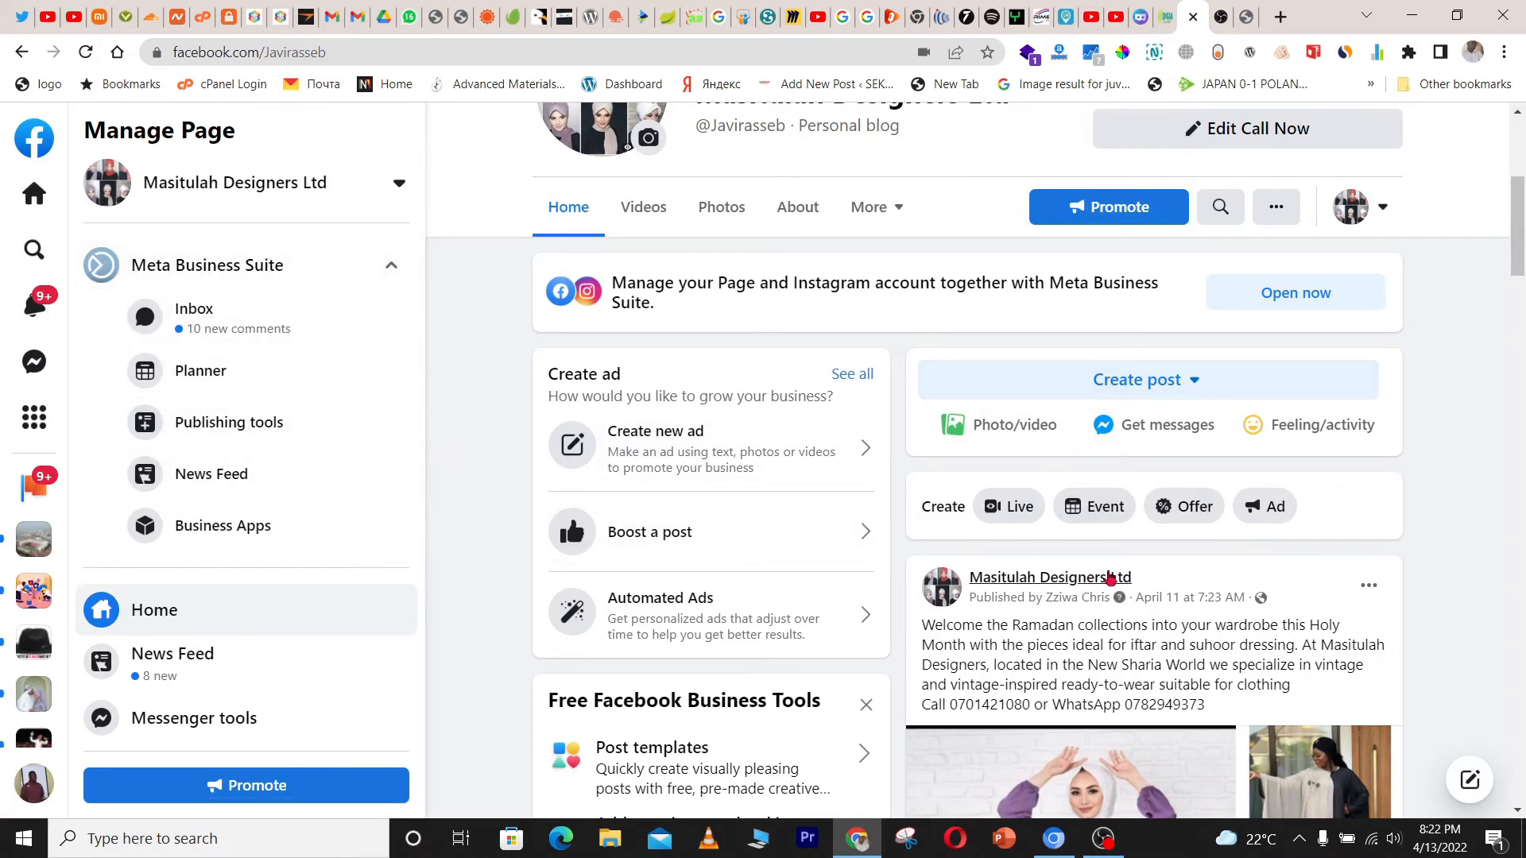
pyautogui.click(1003, 507)
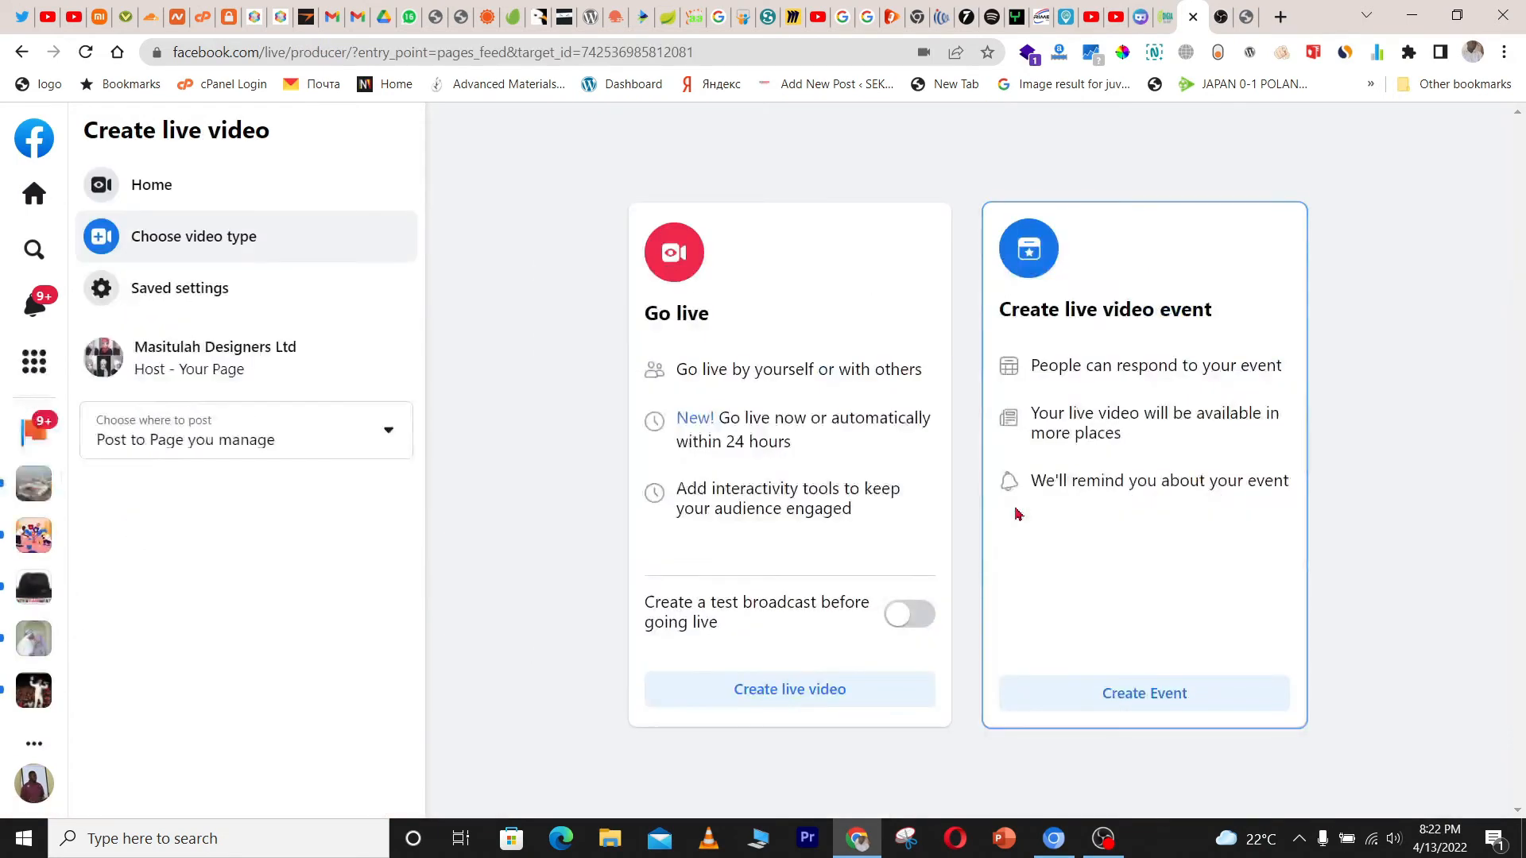
# Create a live video and dismiss the Live Producer welcome dialog and the tips pop-ups
pyautogui.click(778, 699)
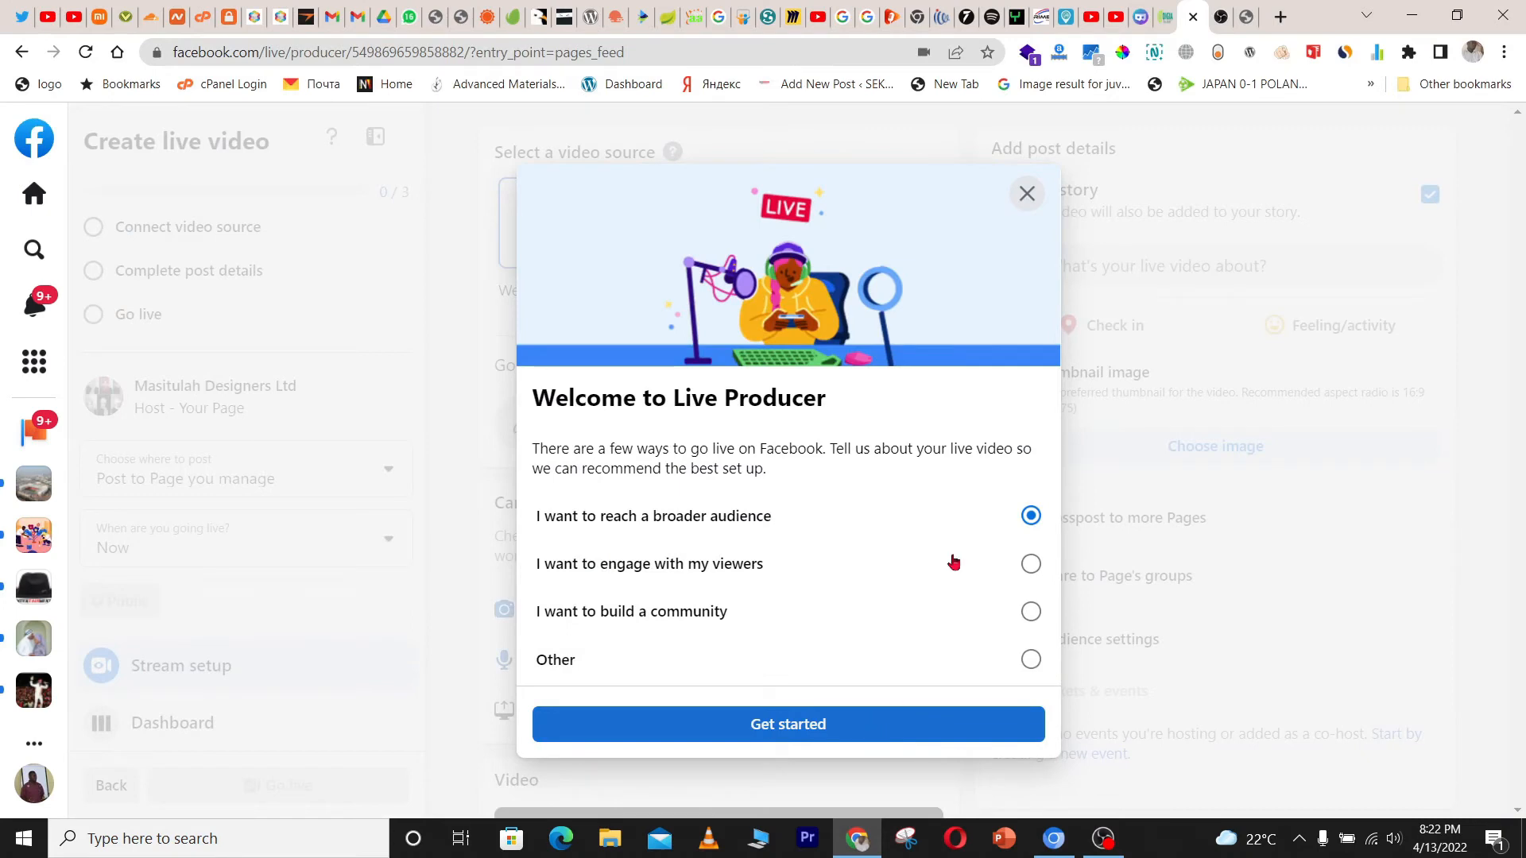
pyautogui.click(1027, 193)
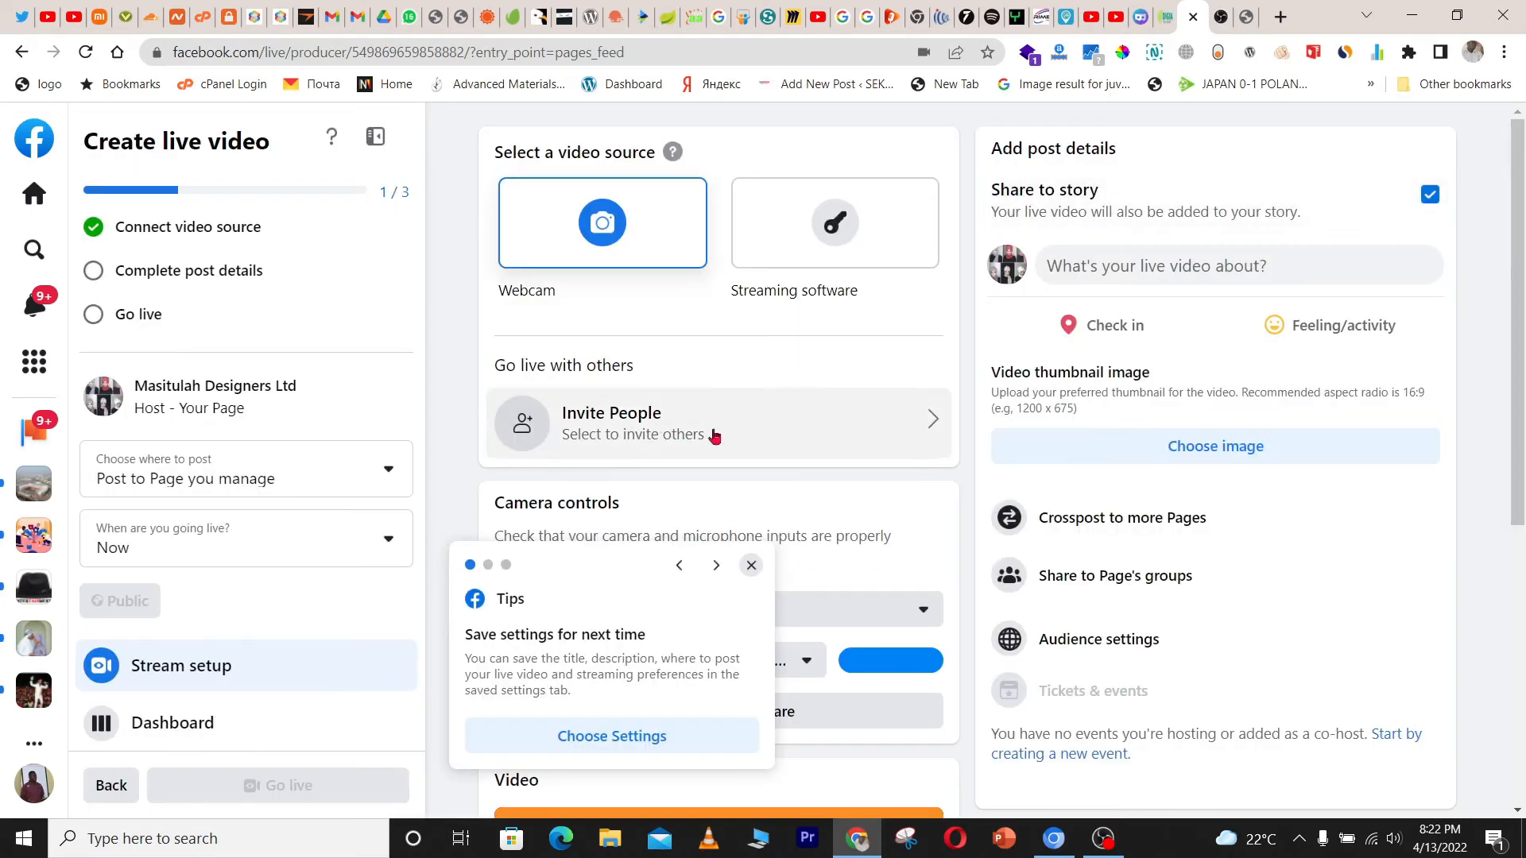
pyautogui.click(750, 564)
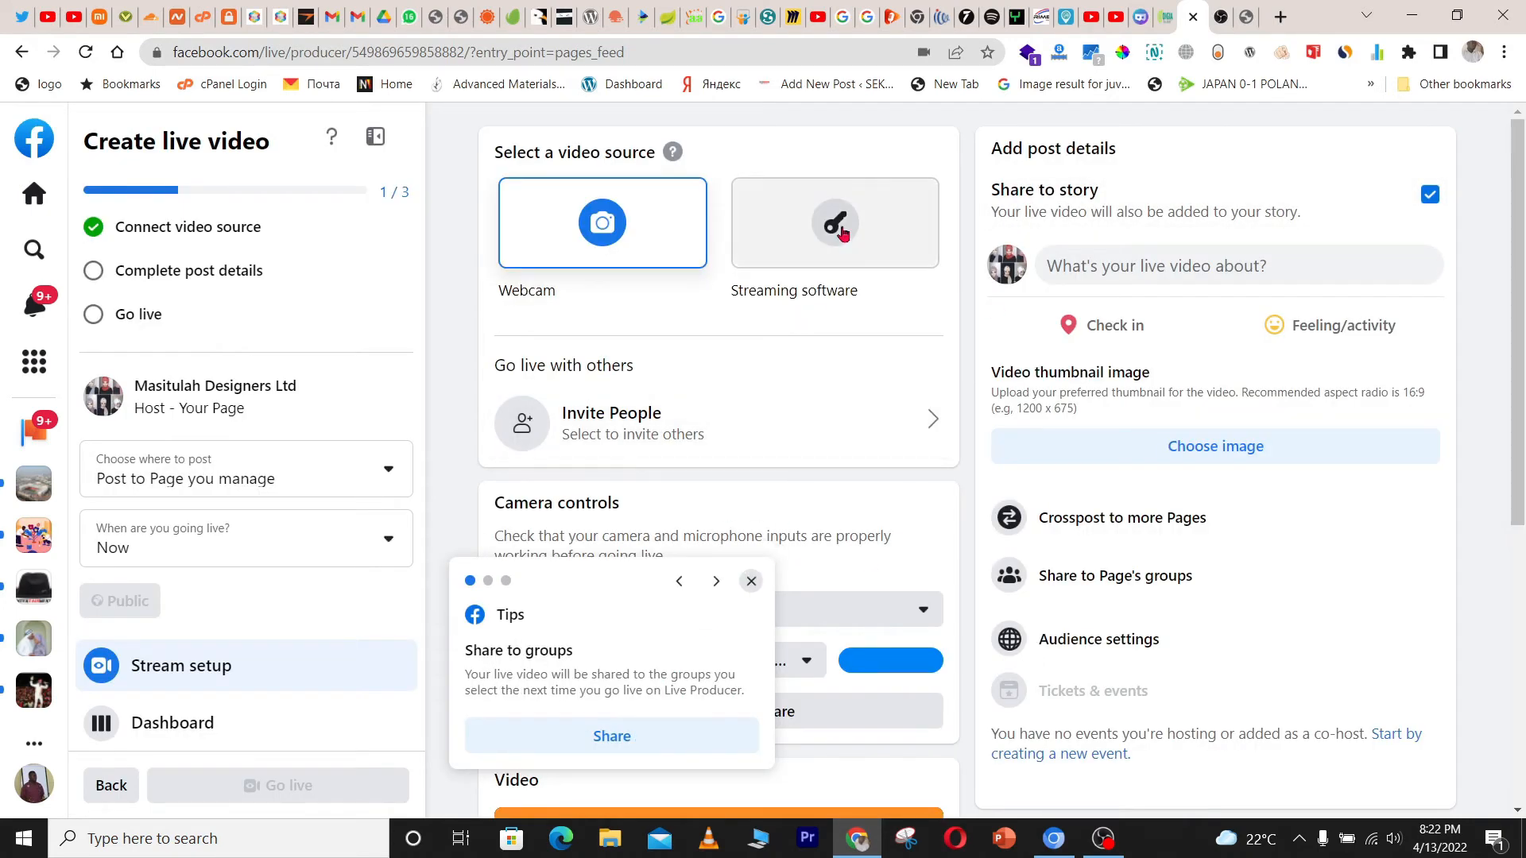
pyautogui.click(751, 586)
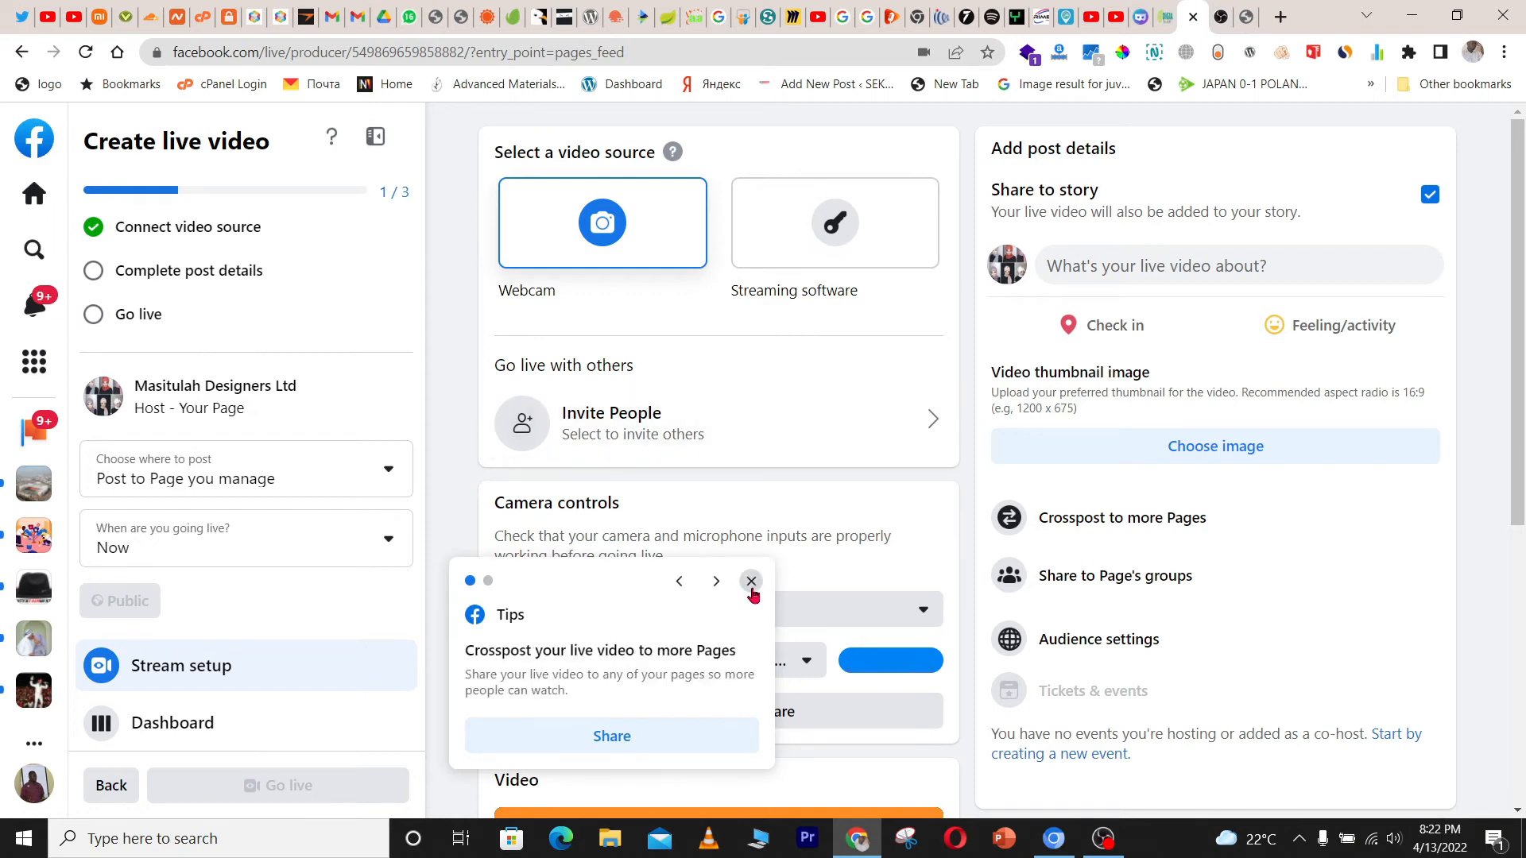
pyautogui.click(751, 587)
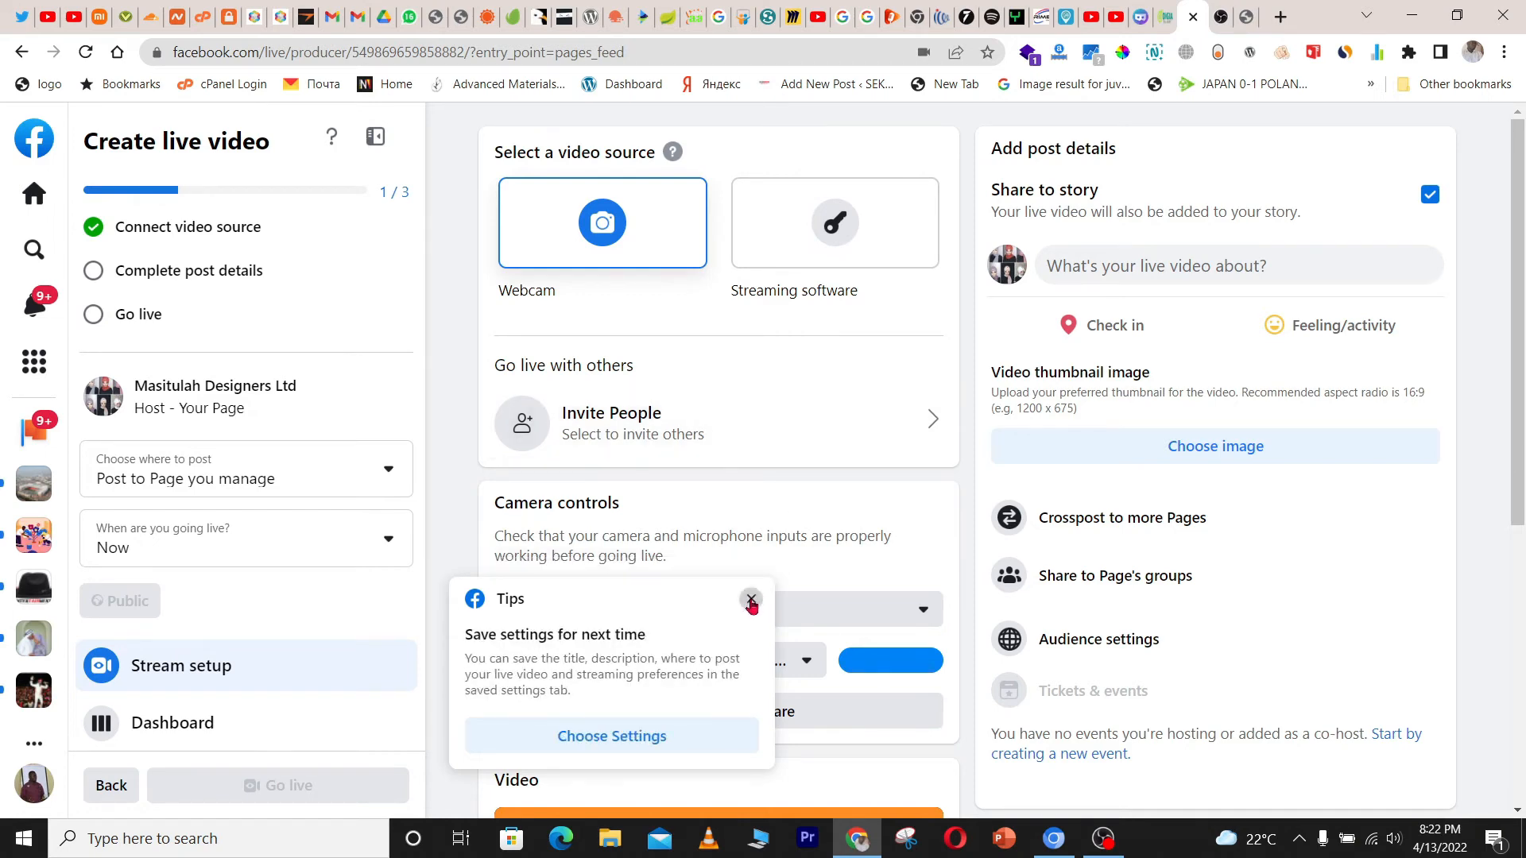
pyautogui.click(751, 598)
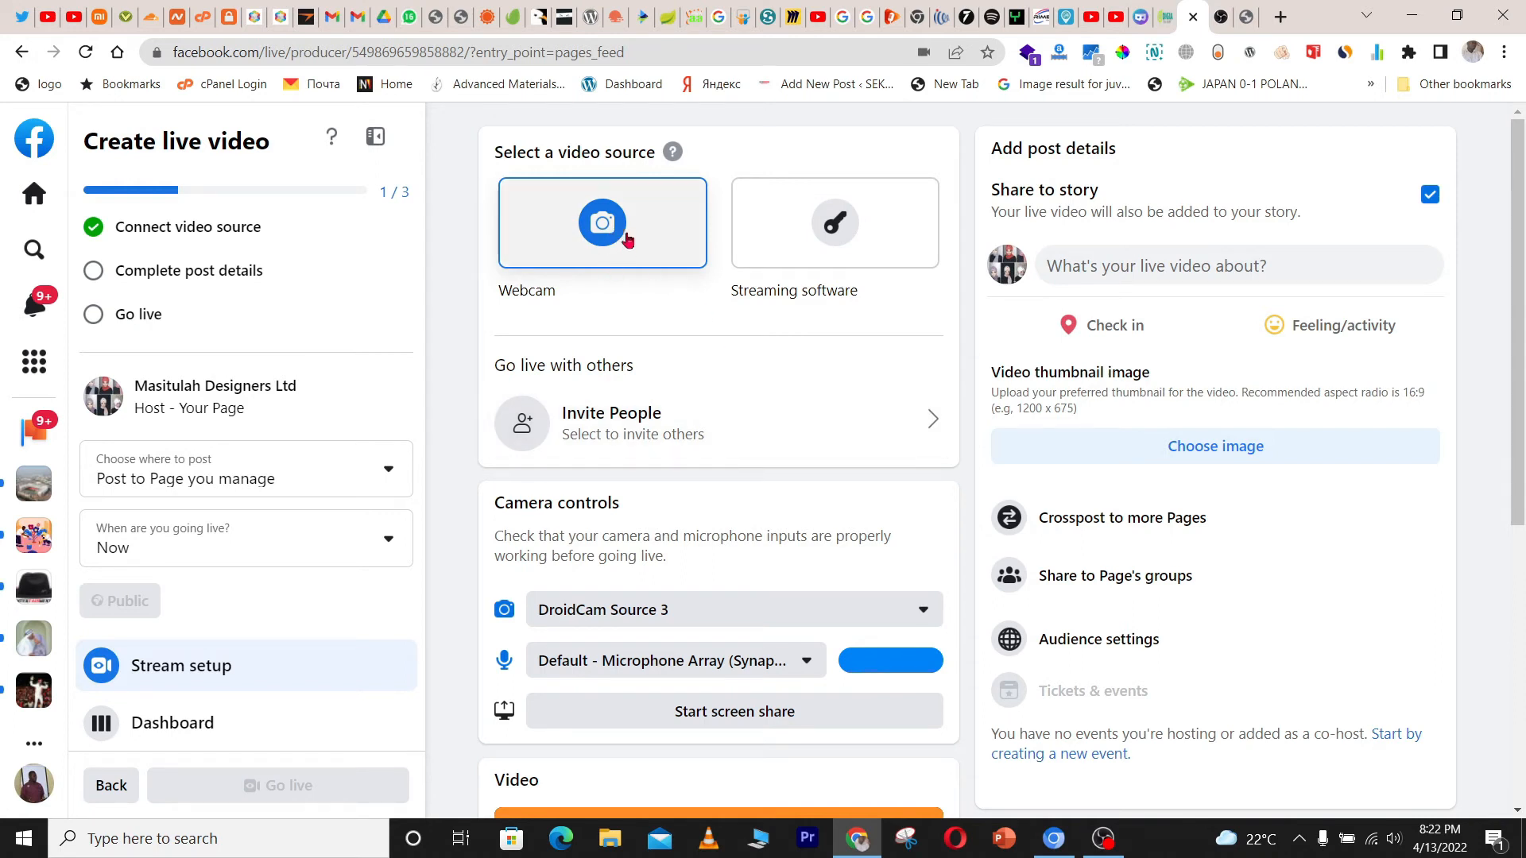
# Select Streaming software as the video source and expand the Advanced Settings section
pyautogui.click(833, 232)
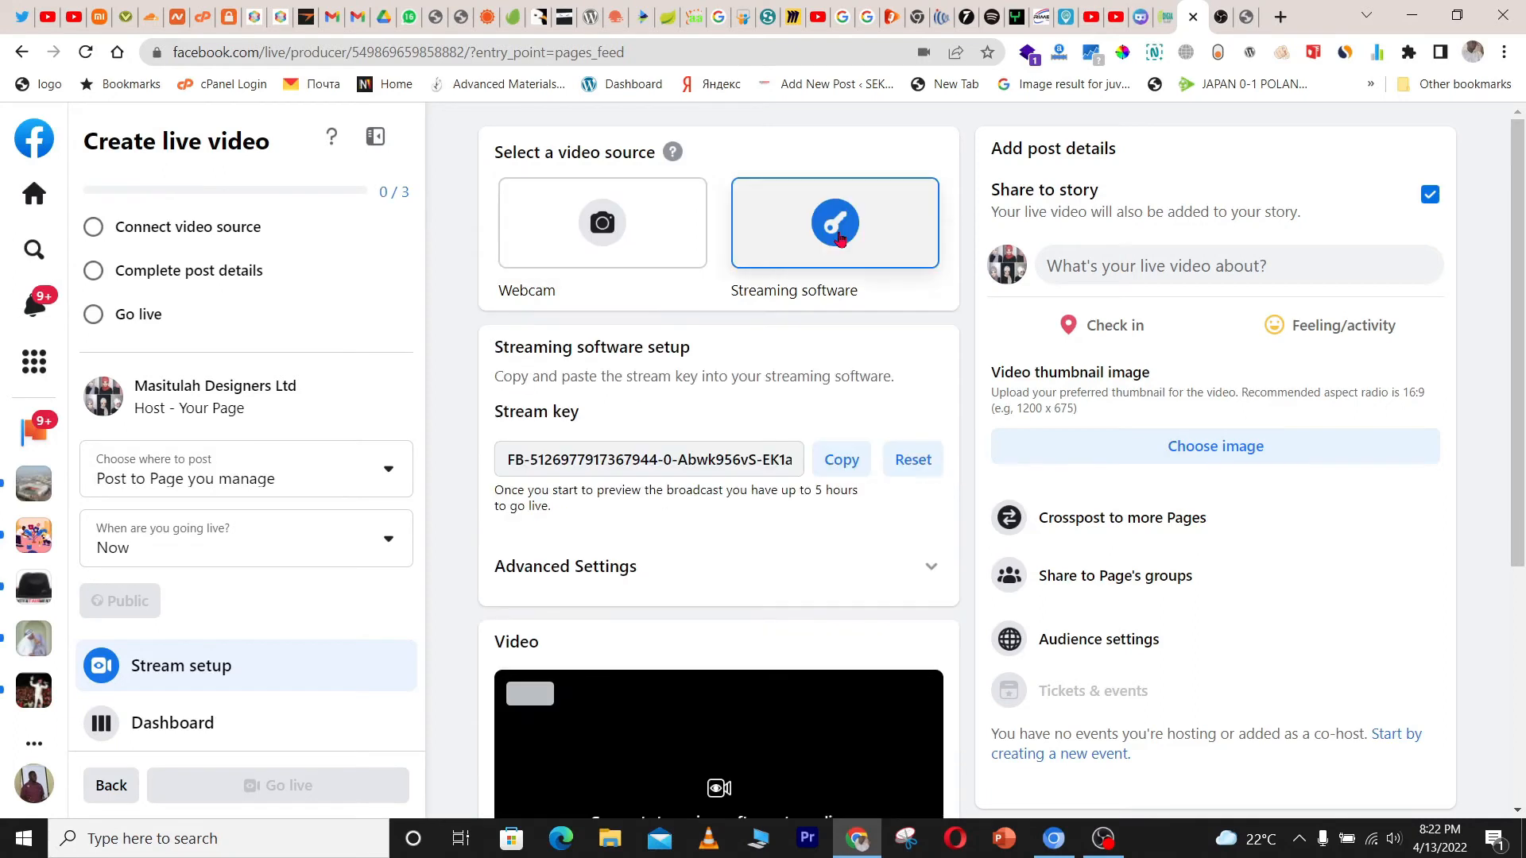
pyautogui.scroll(-1, 842, 246)
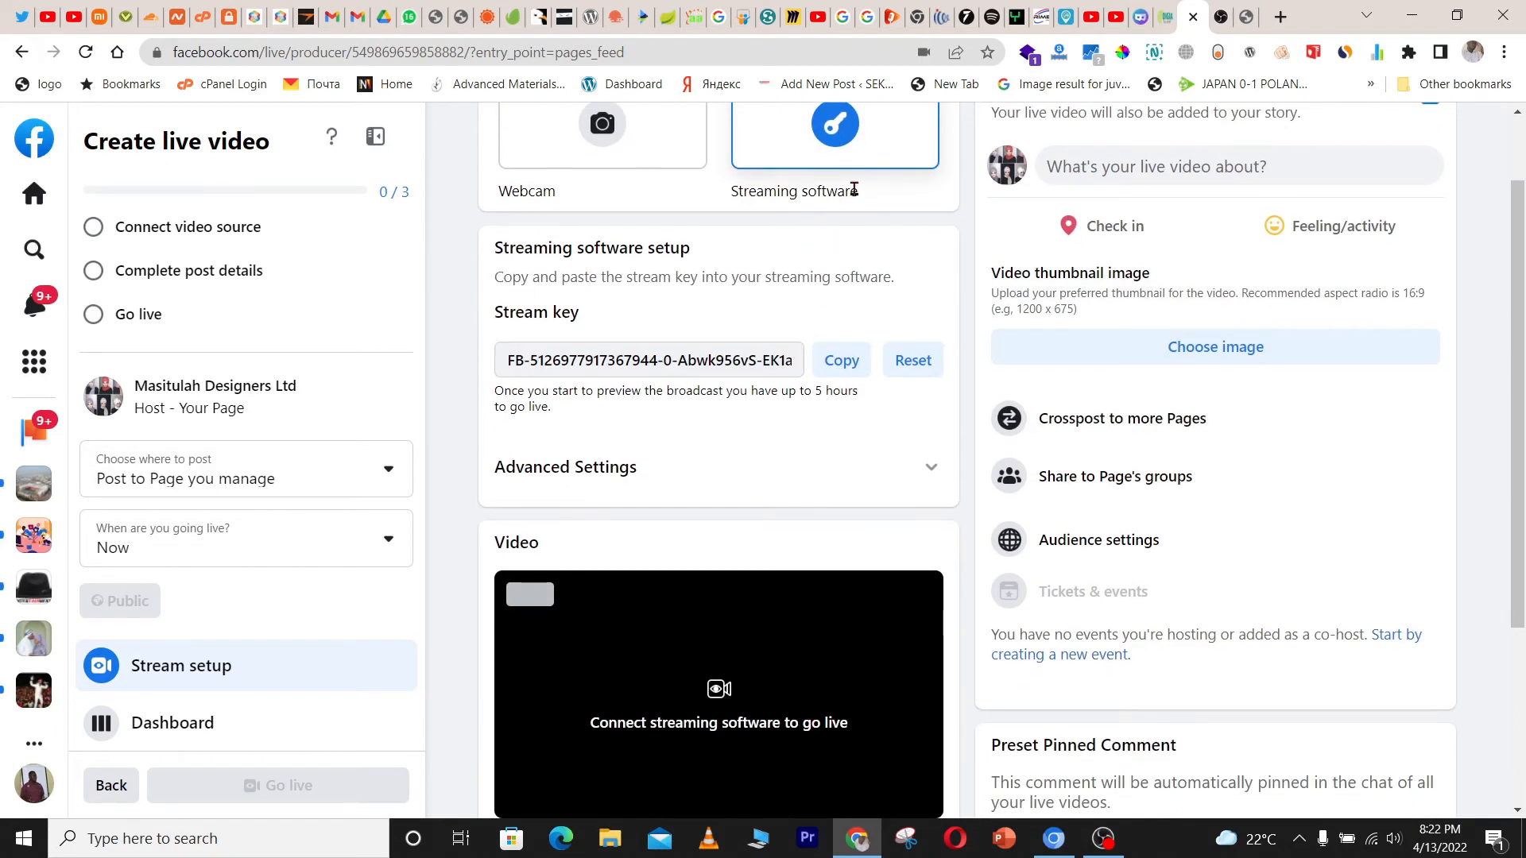
pyautogui.scroll(1, 851, 285)
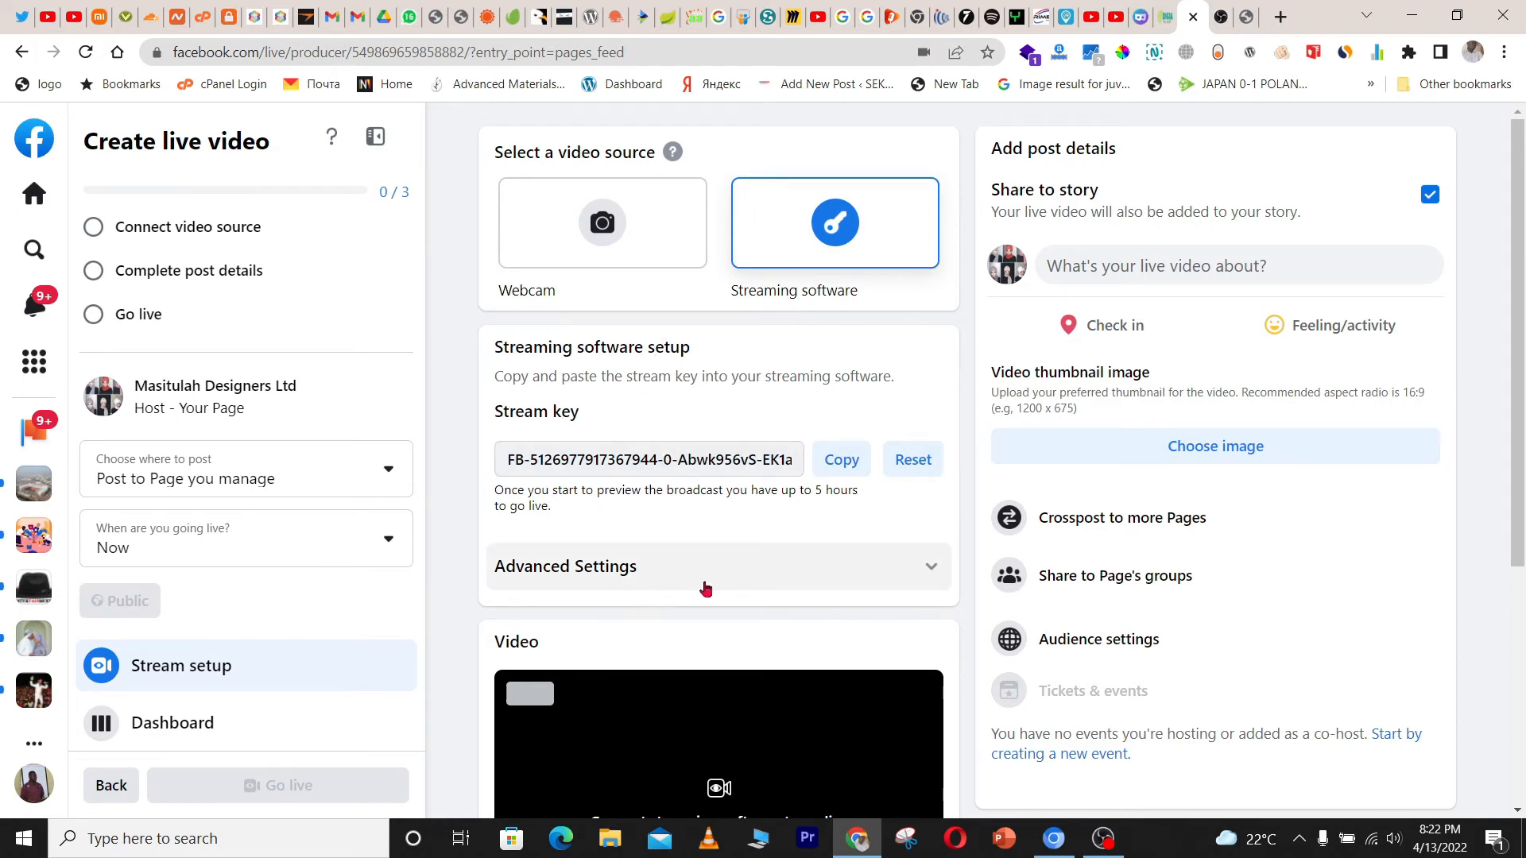
pyautogui.click(708, 587)
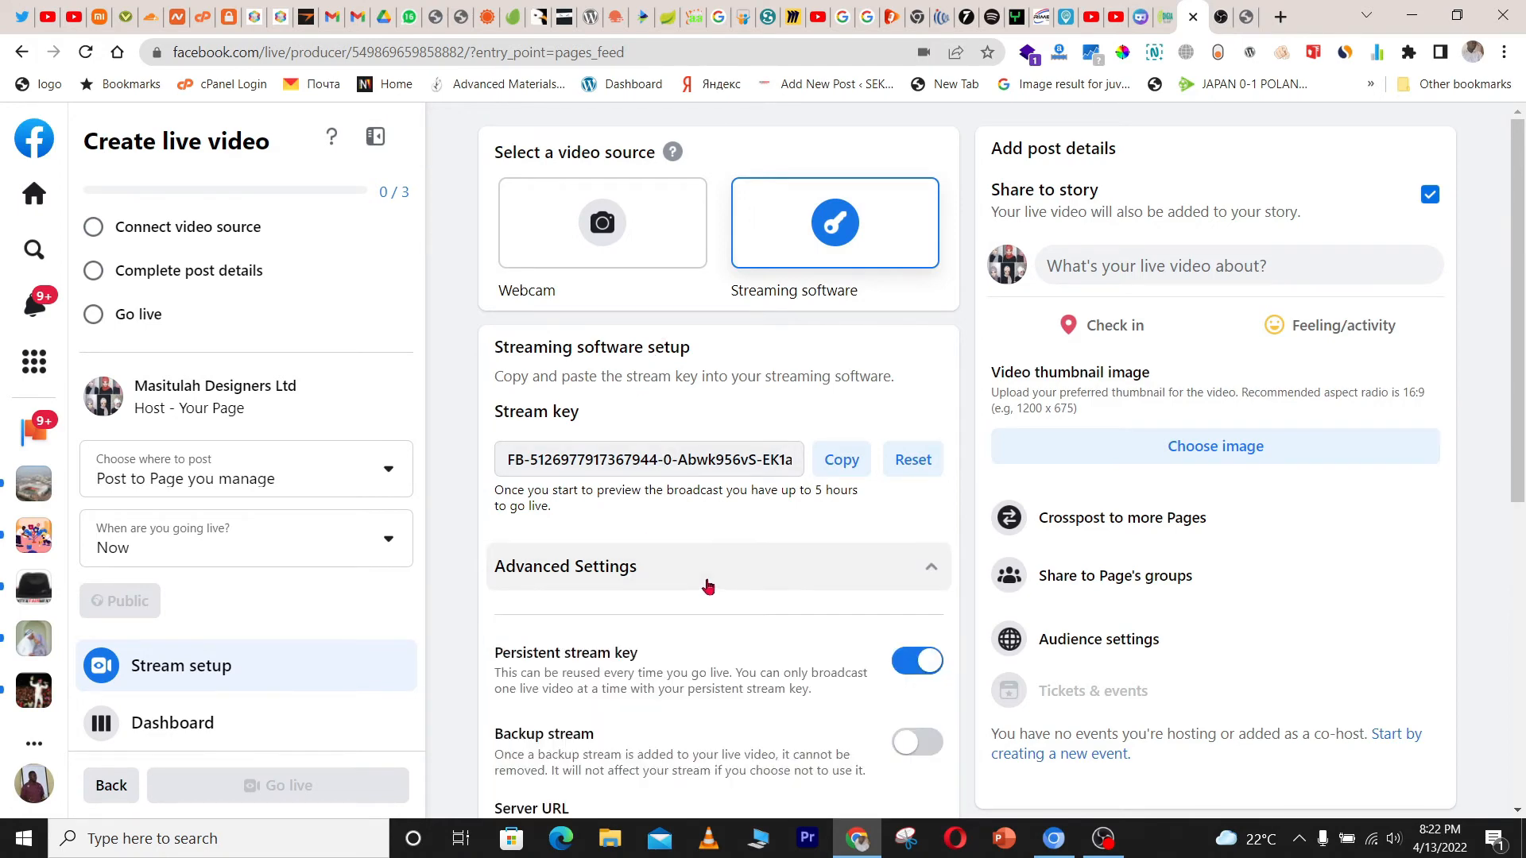
pyautogui.scroll(-3, 708, 588)
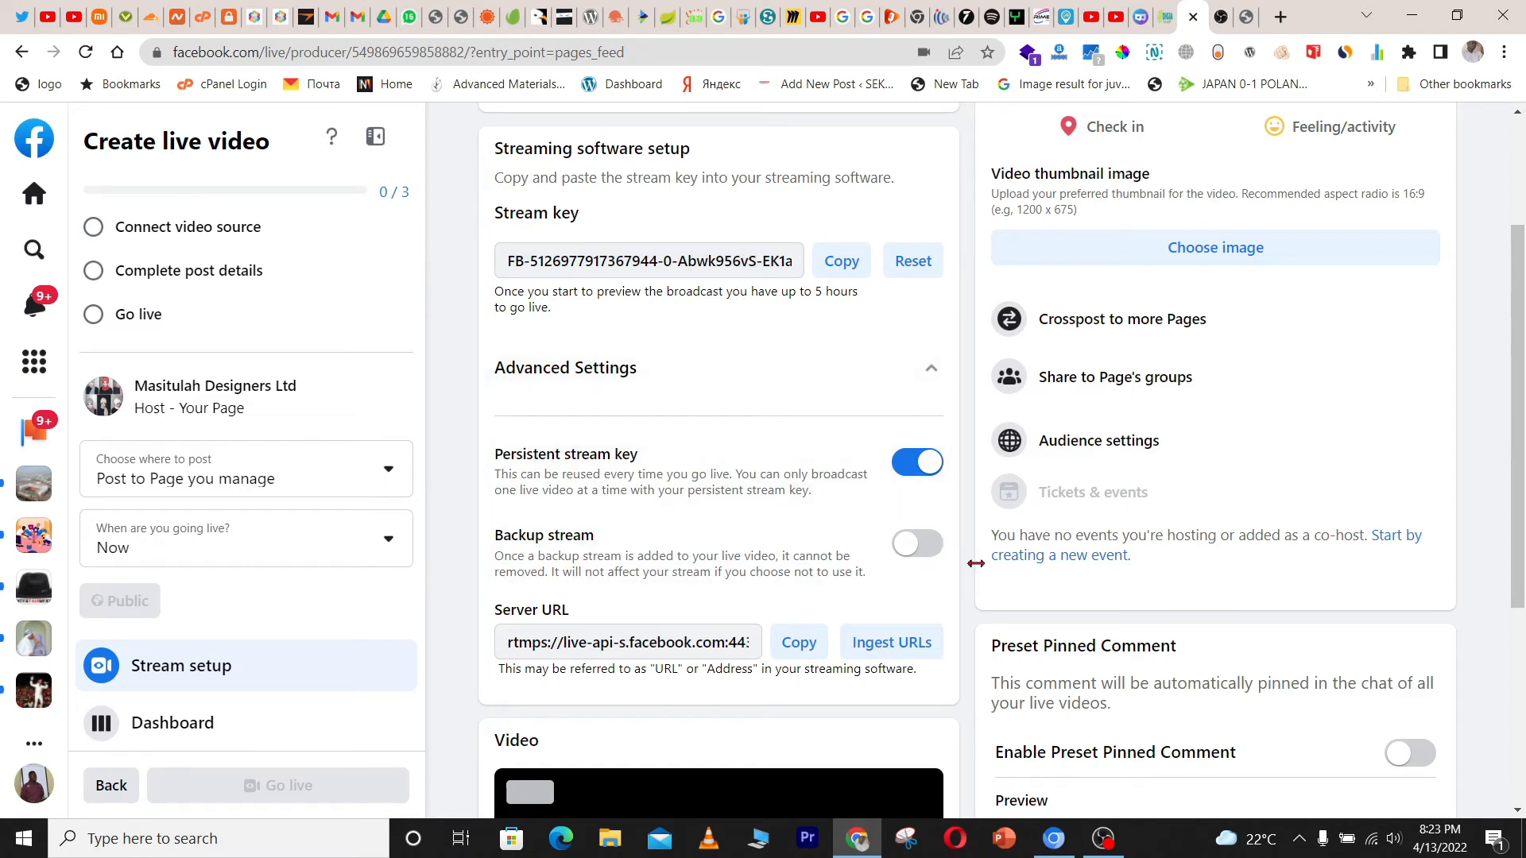
# In OBS, open the Stream settings and clear the existing Server and Stream Key fields
pyautogui.click(1103, 840)
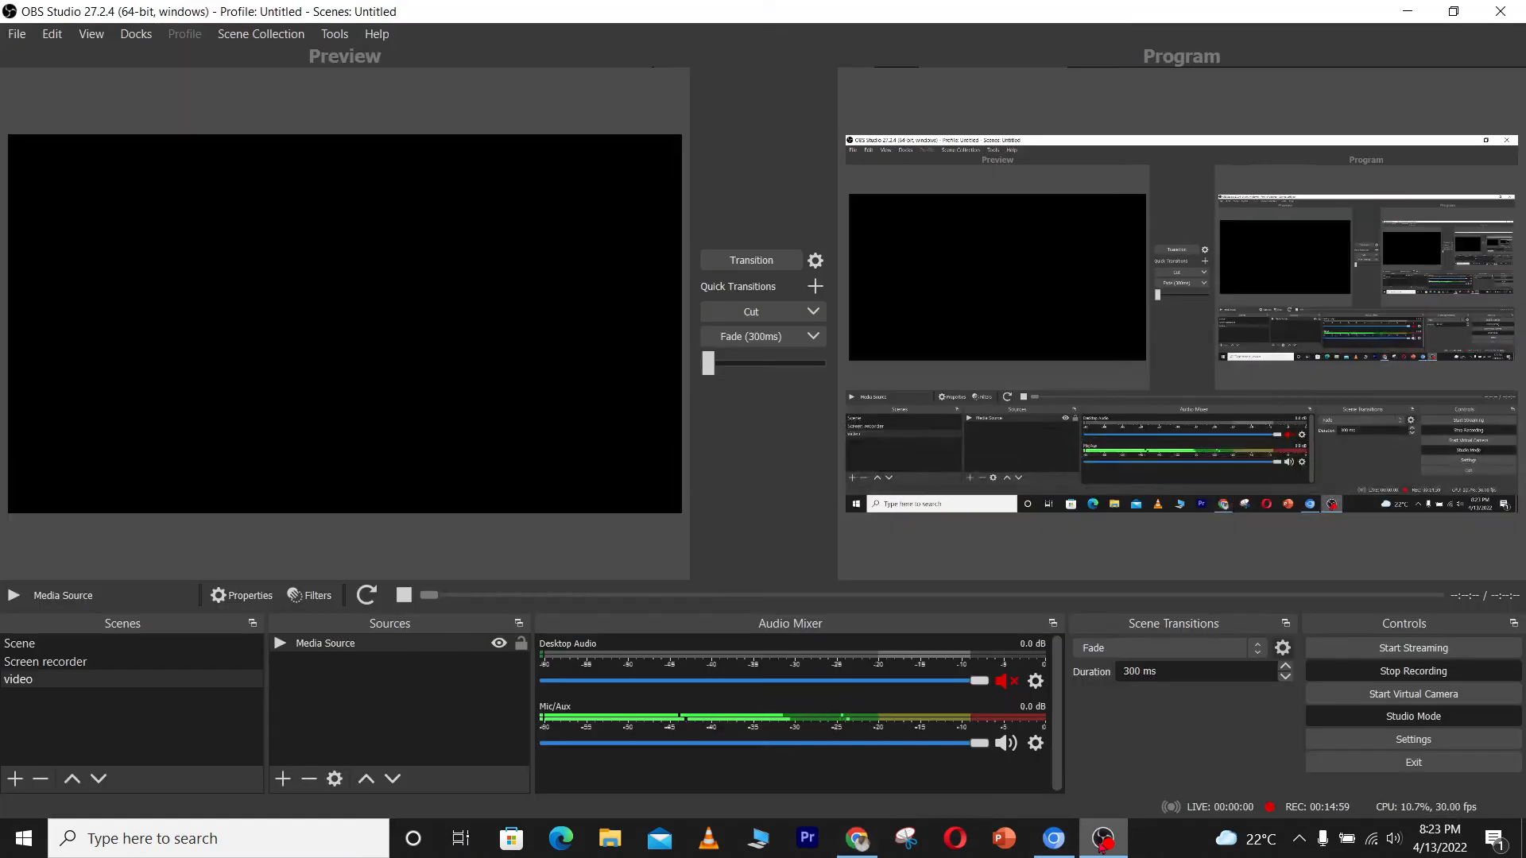
pyautogui.click(1400, 745)
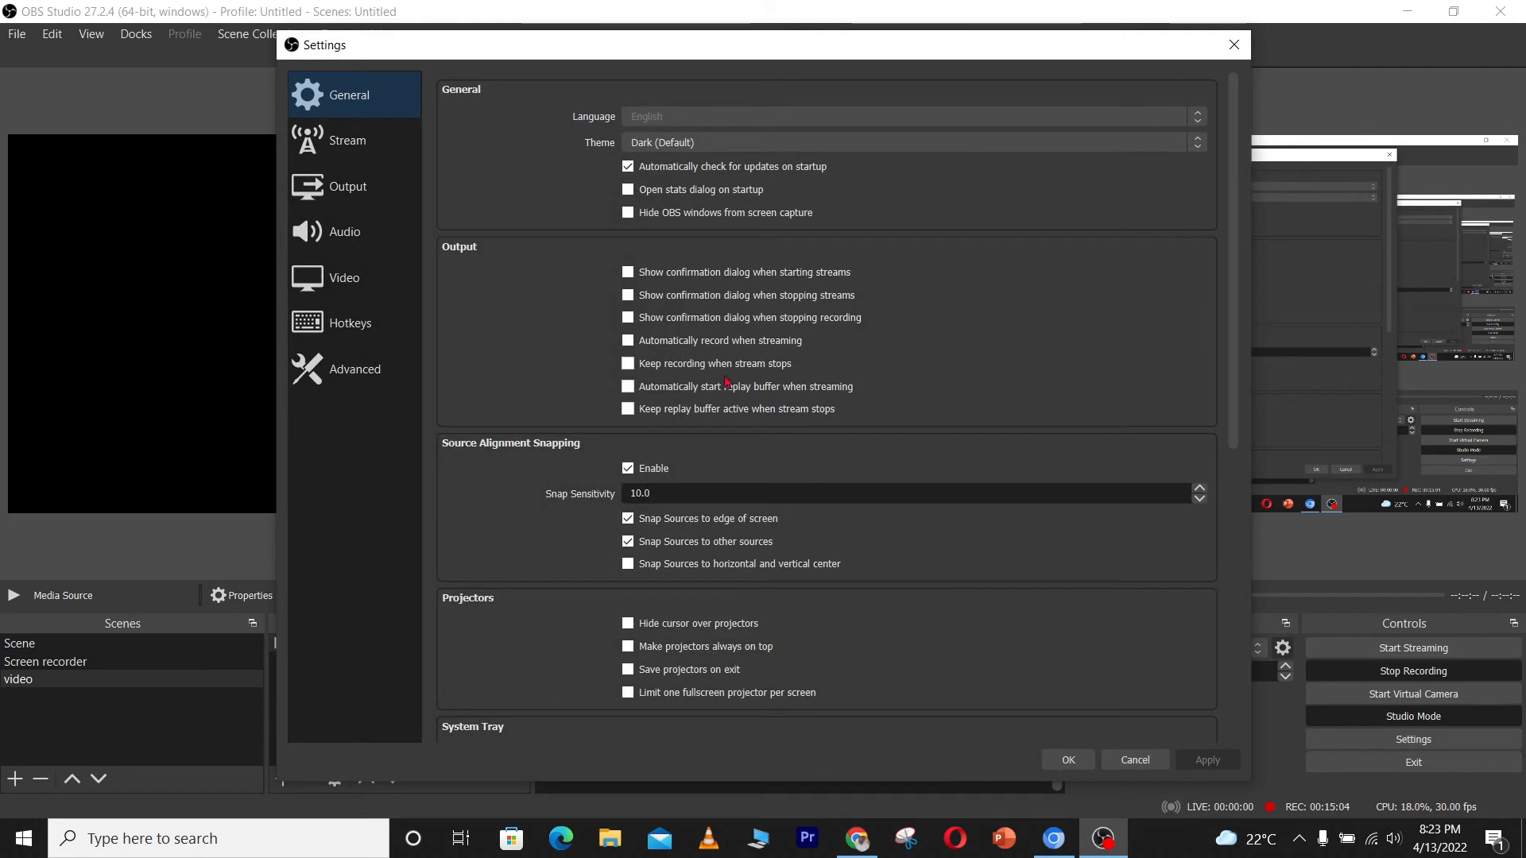
pyautogui.click(344, 157)
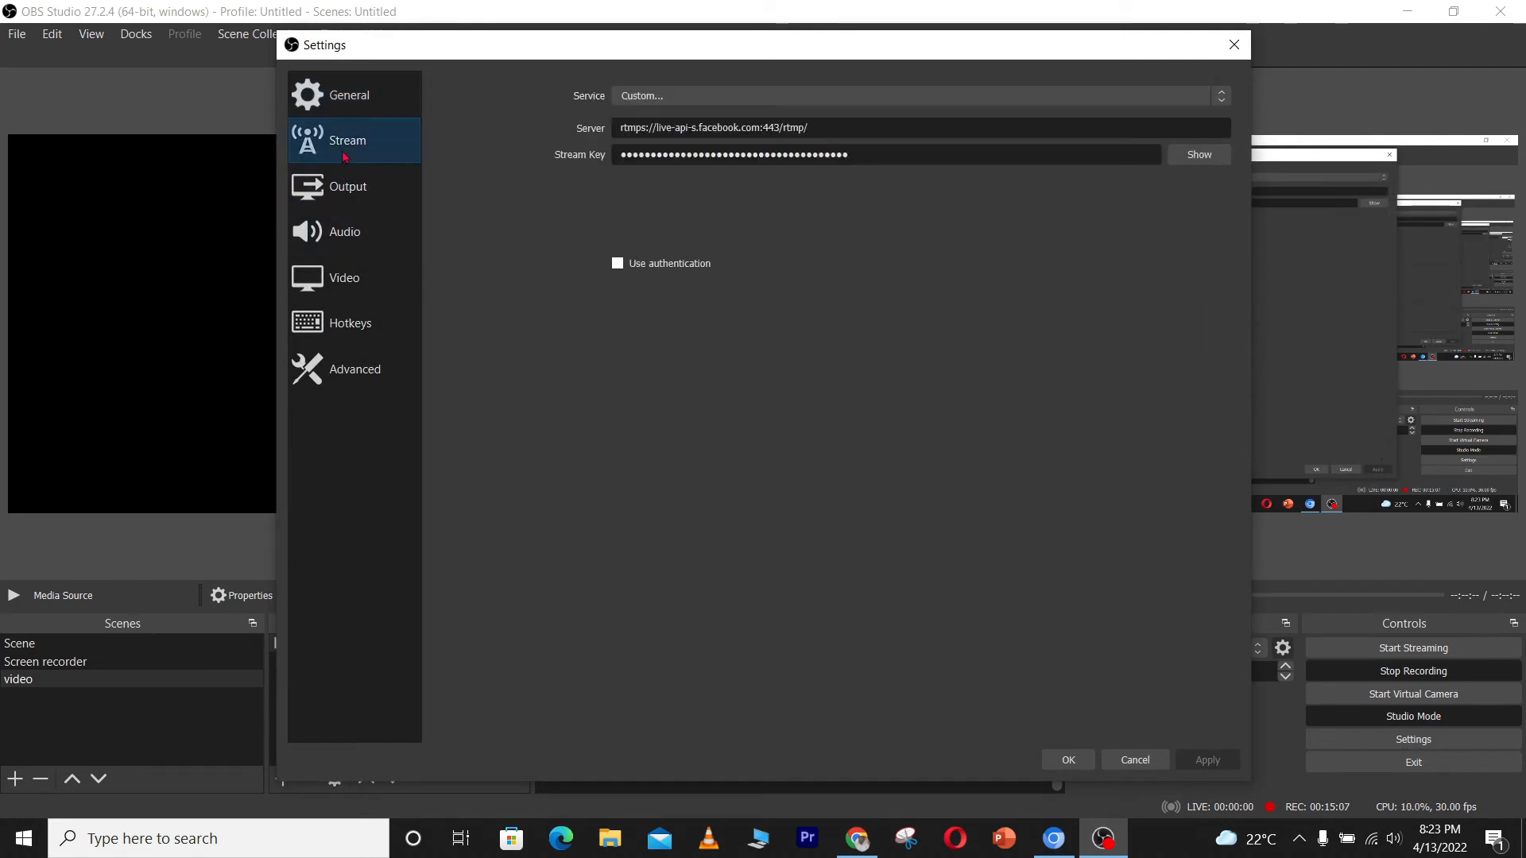
pyautogui.click(839, 130)
pyautogui.hotkey('ctrl', 'a')
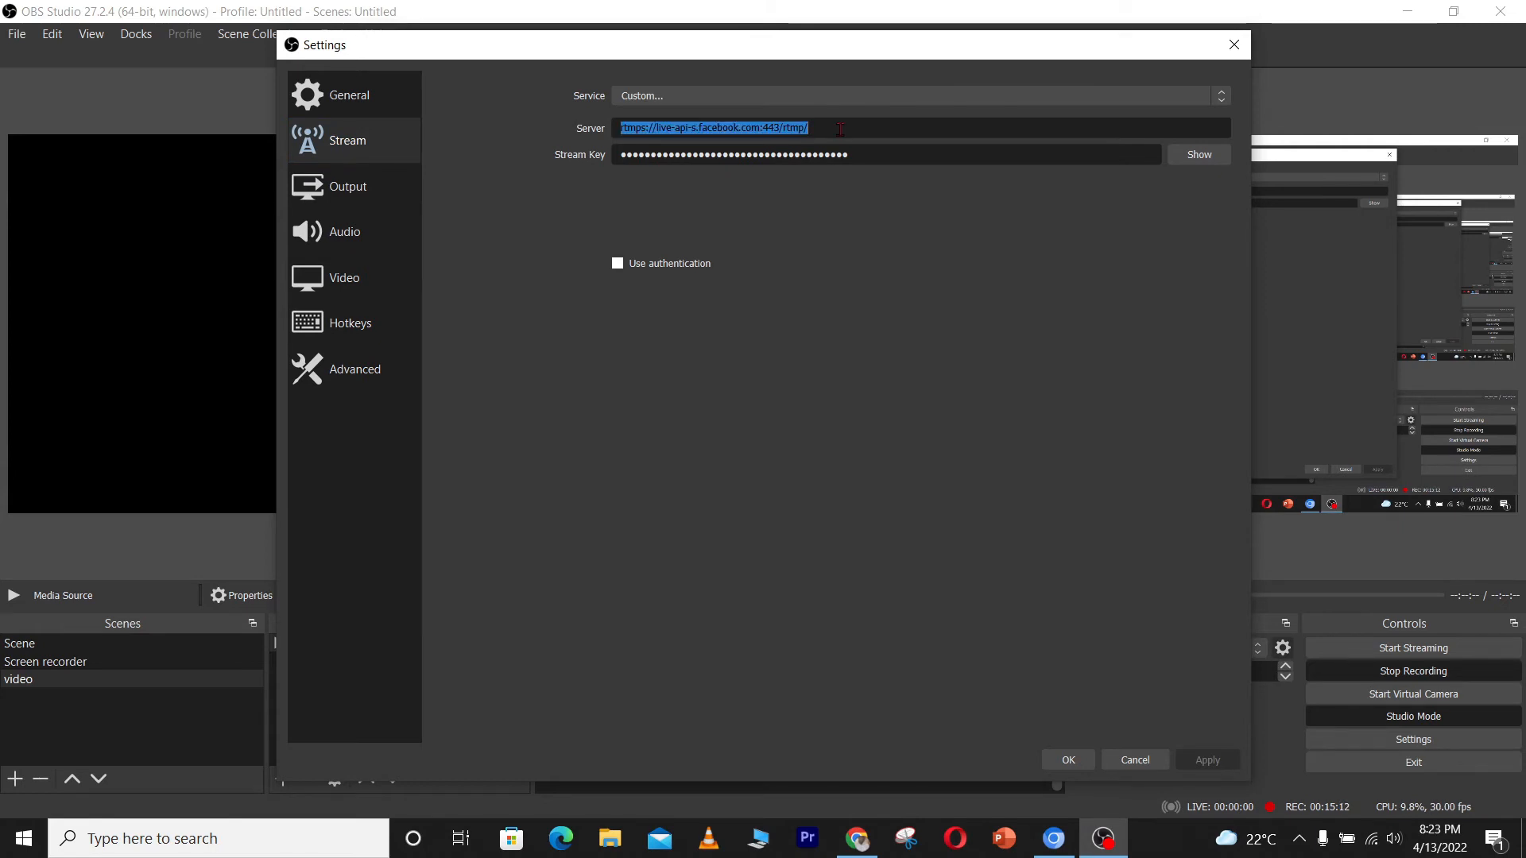
pyautogui.press('BackSpace')
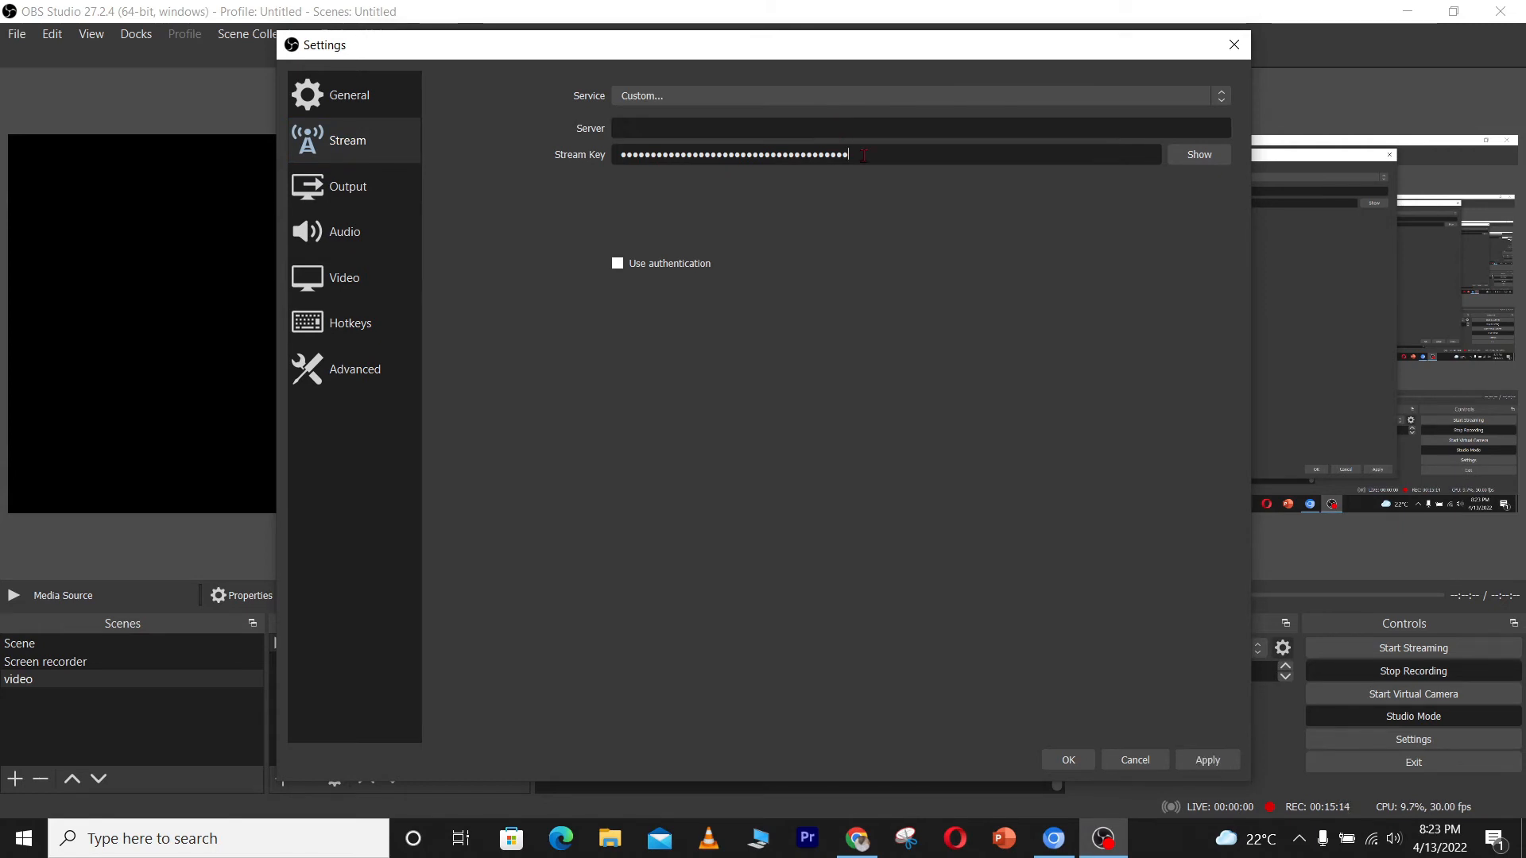
pyautogui.hotkey('ctrl', 'a')
pyautogui.press('BackSpace')
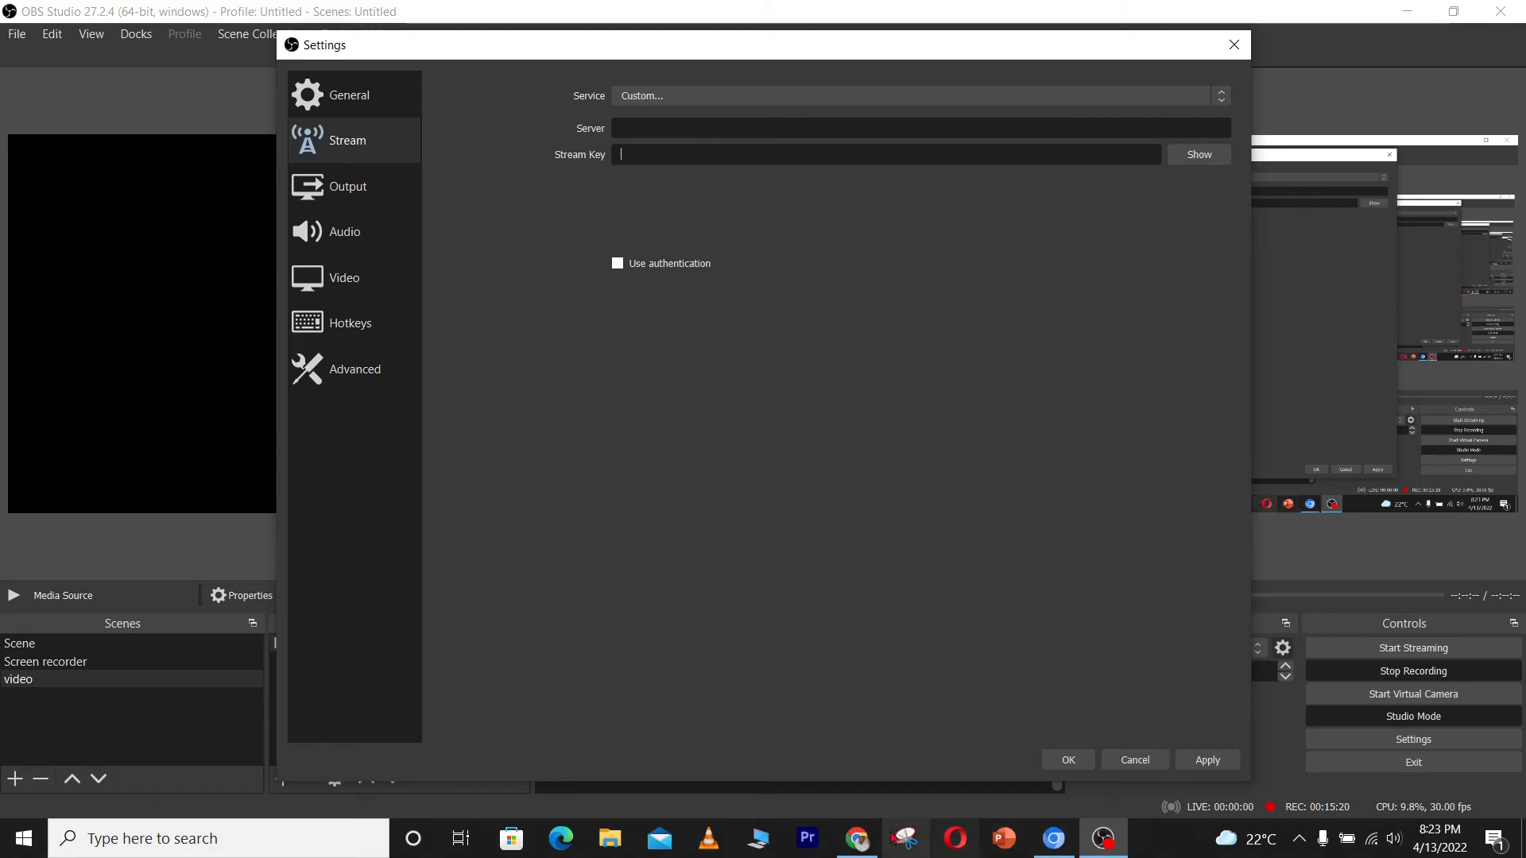
# Copy the Facebook Server URL and paste it into the OBS Server field
pyautogui.click(868, 844)
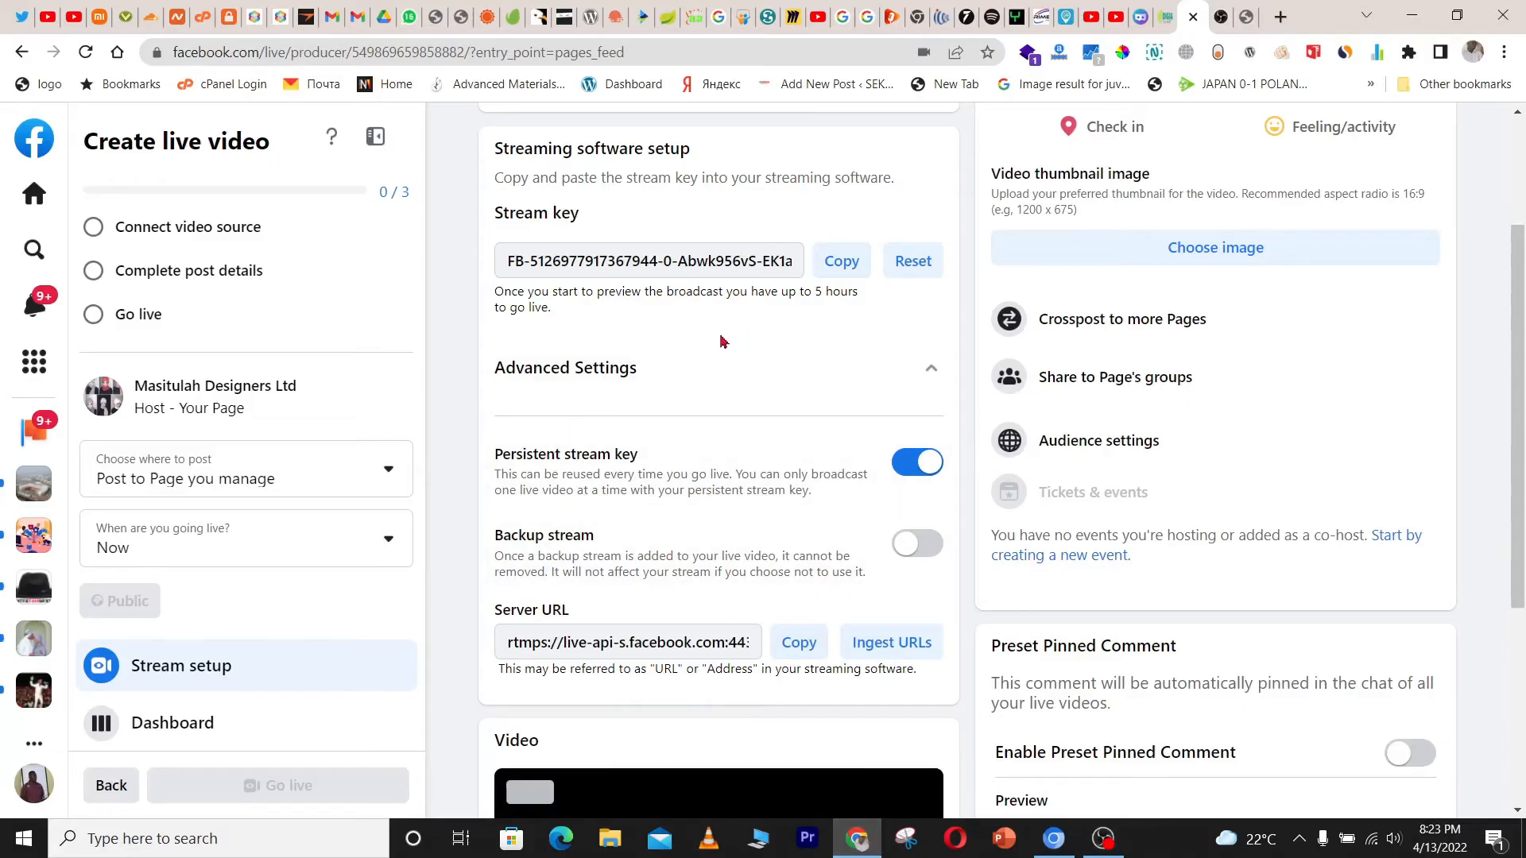
pyautogui.click(798, 650)
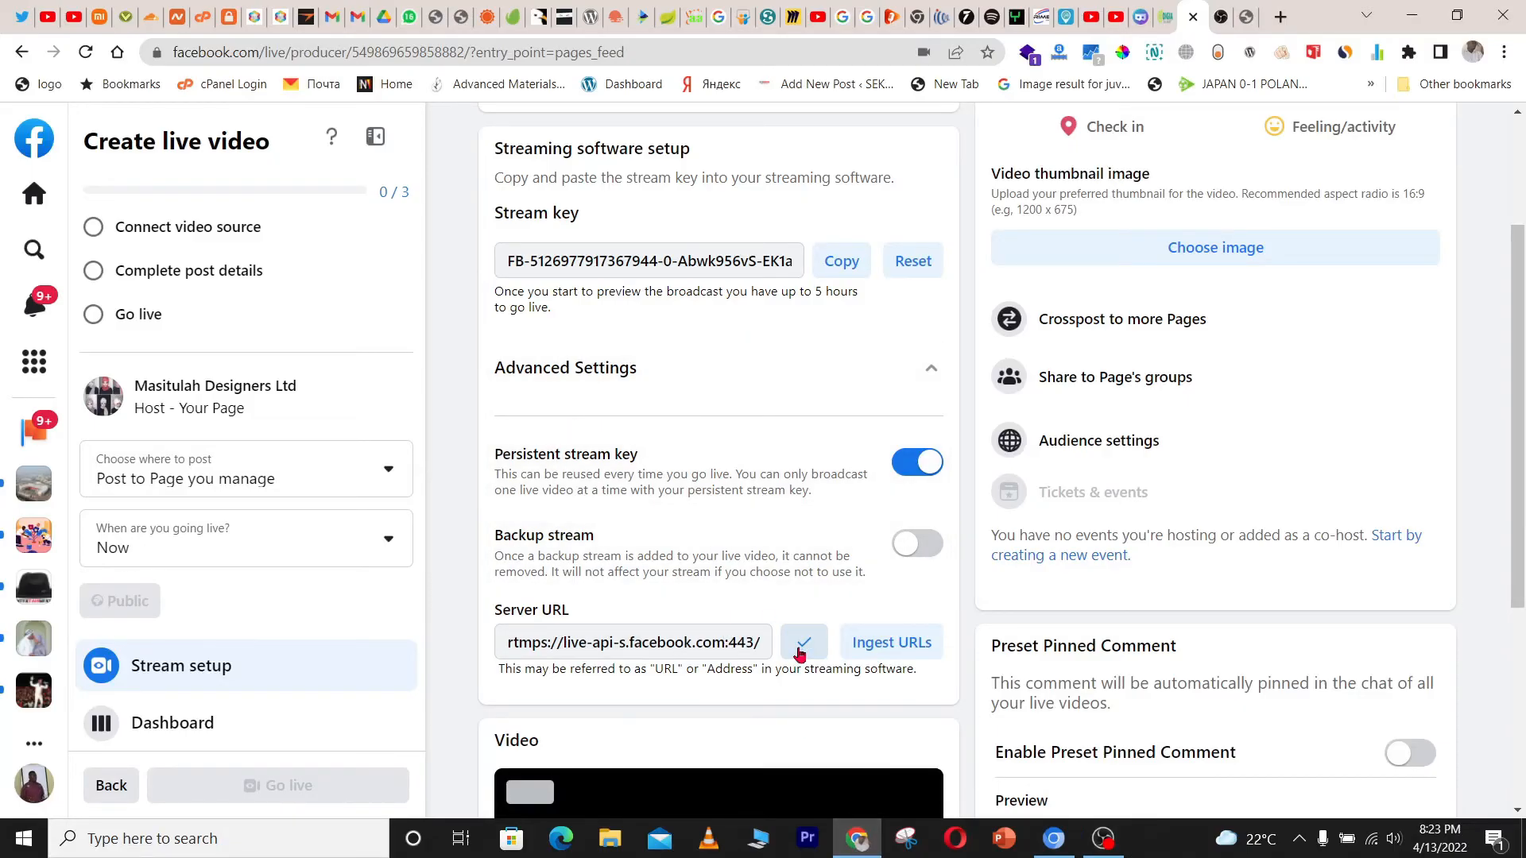
pyautogui.click(1103, 839)
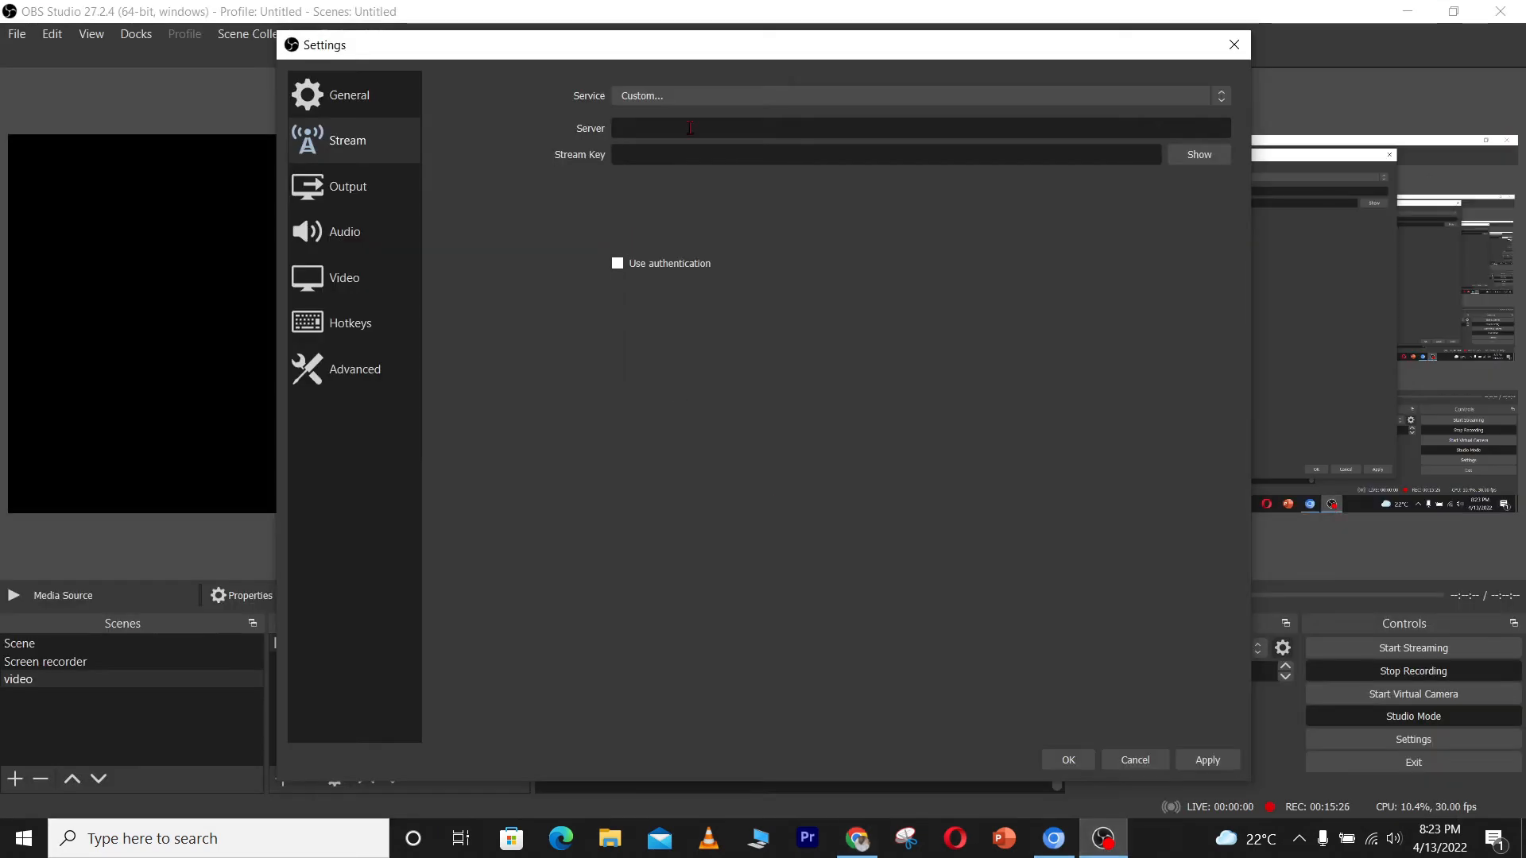
pyautogui.hotkey('ctrl', 'v')
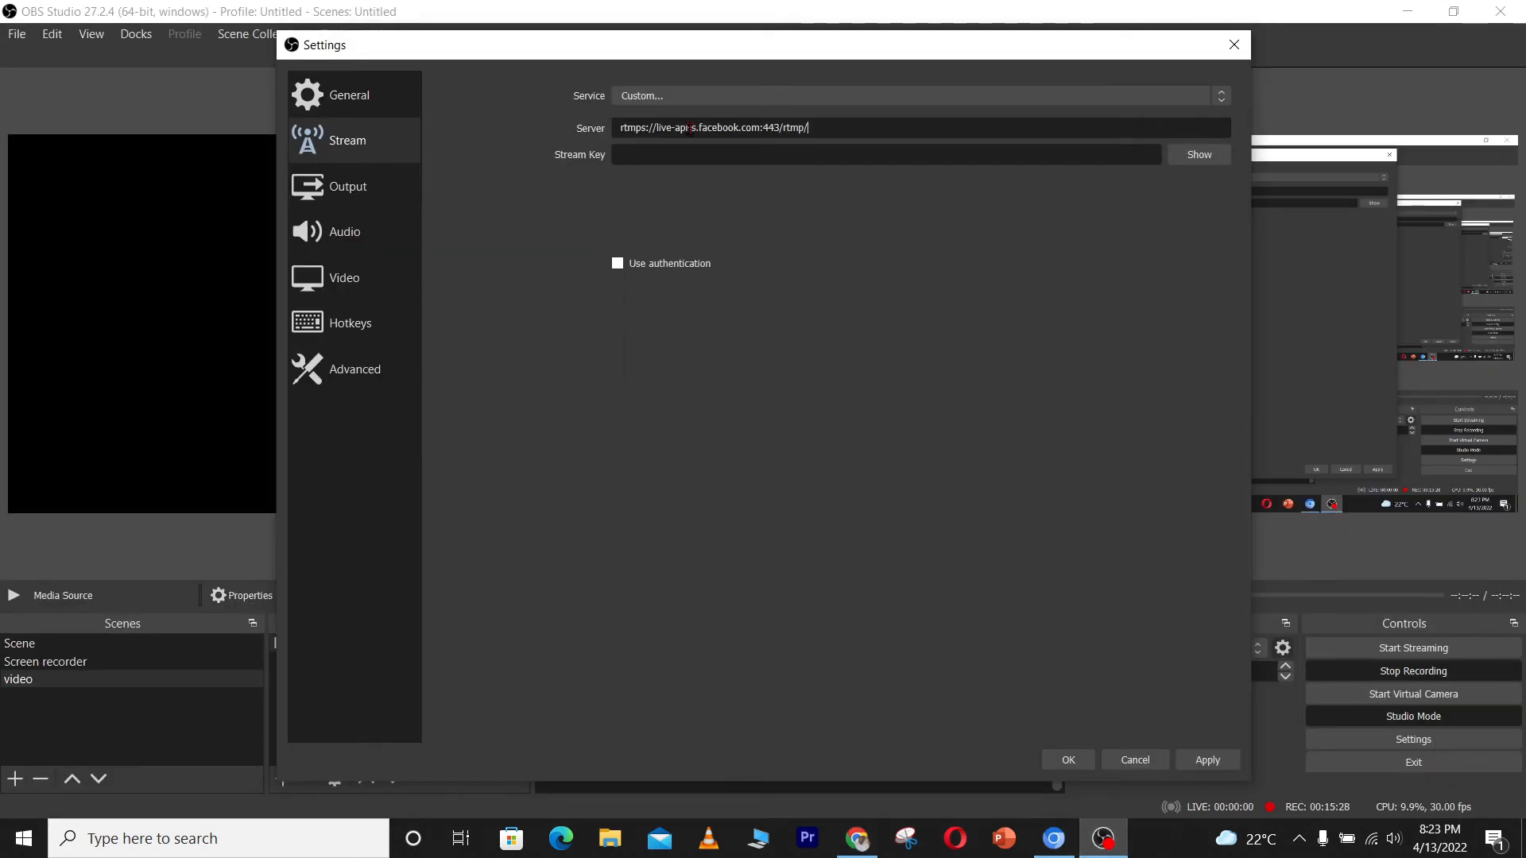
# Copy the Facebook stream key, paste it into the OBS Stream Key field, then apply and save the settings
pyautogui.click(856, 838)
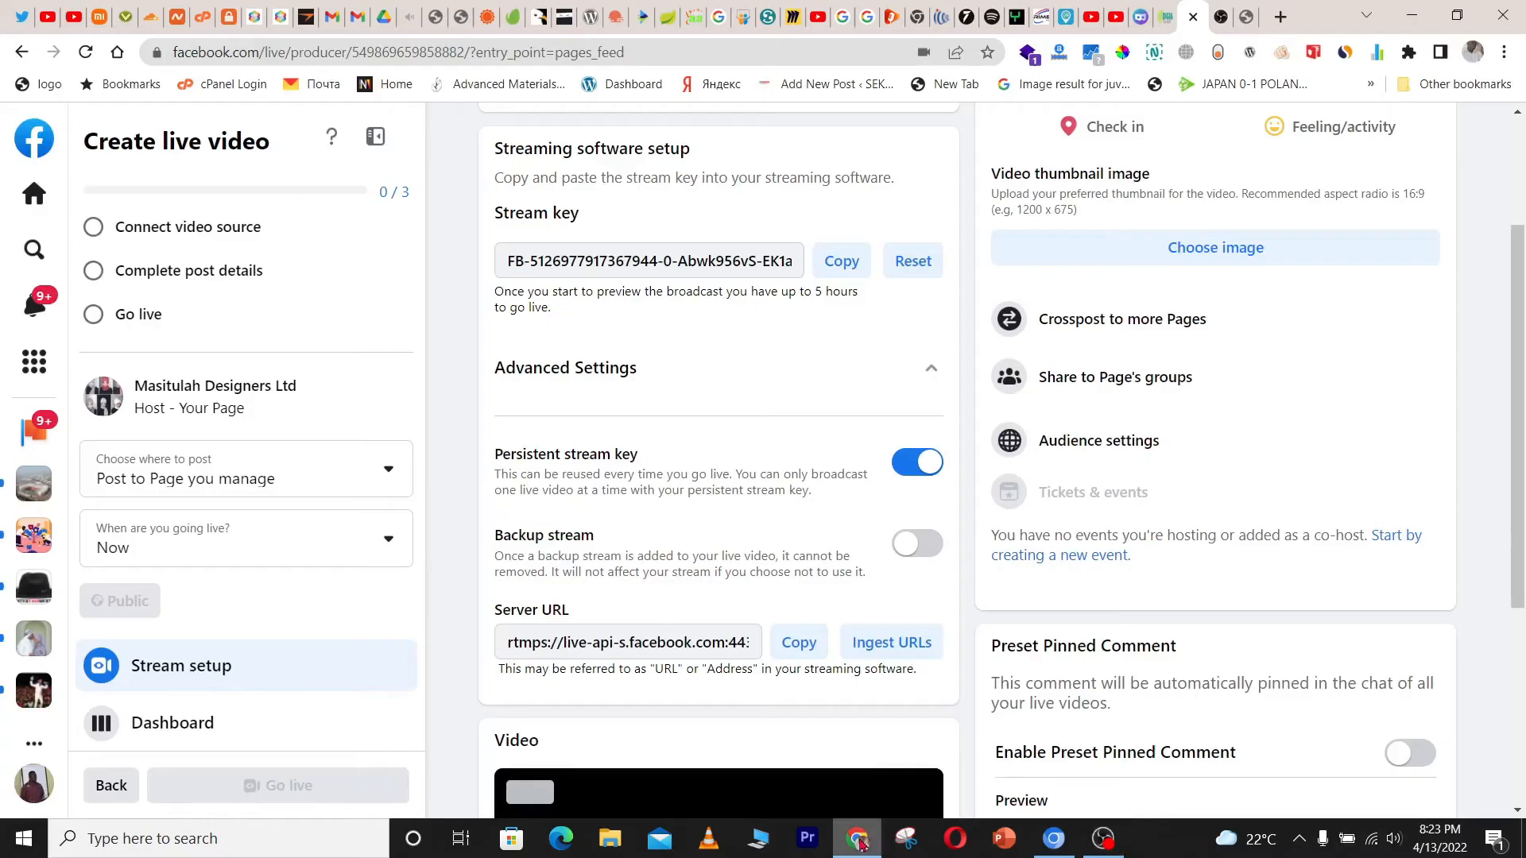
pyautogui.click(840, 262)
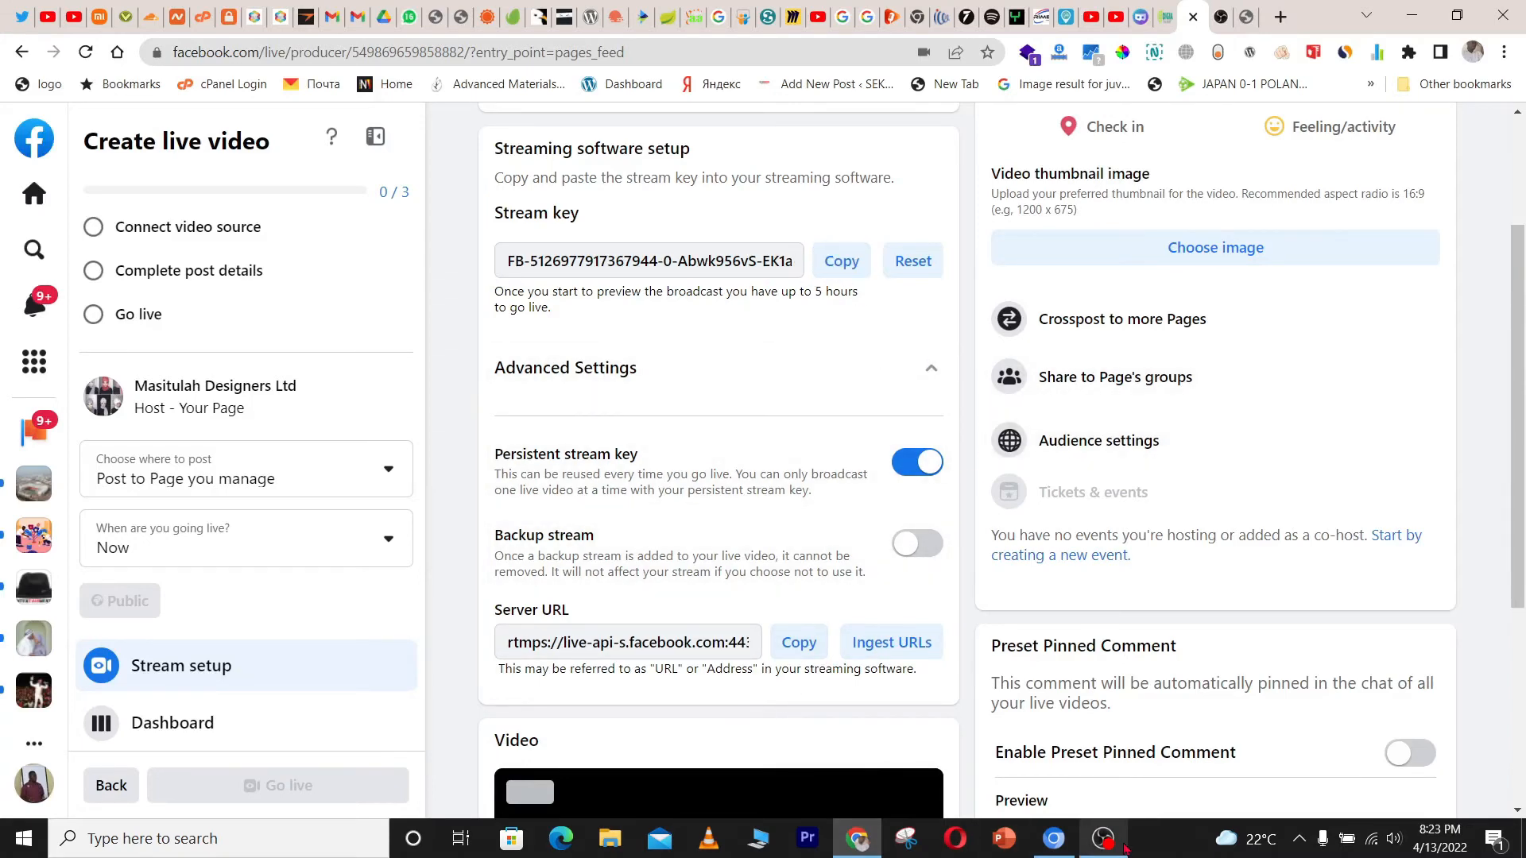
pyautogui.click(1103, 838)
pyautogui.click(936, 153)
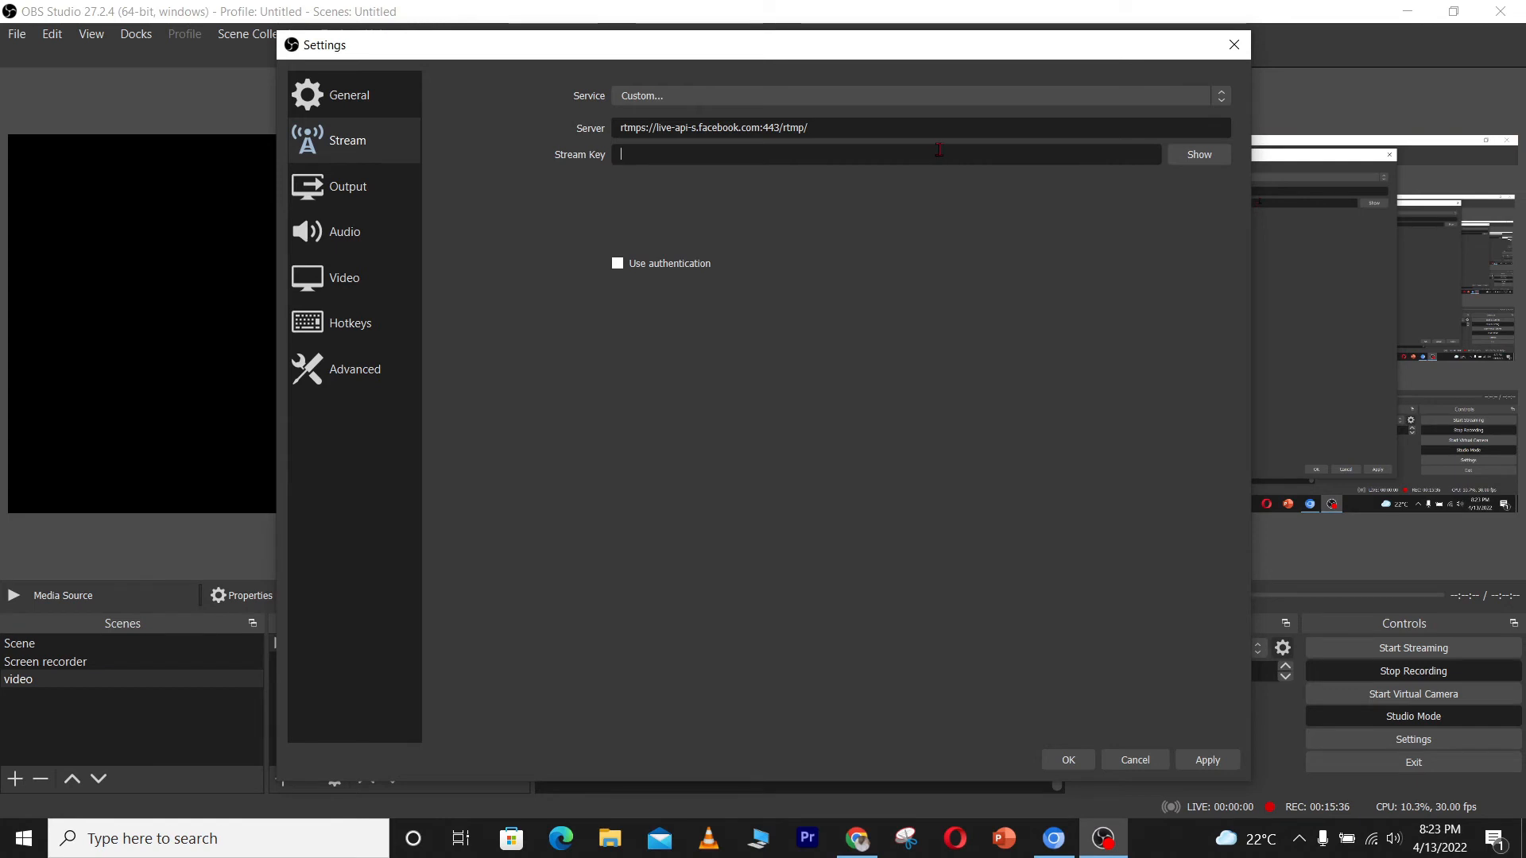
pyautogui.hotkey('ctrl', 'v')
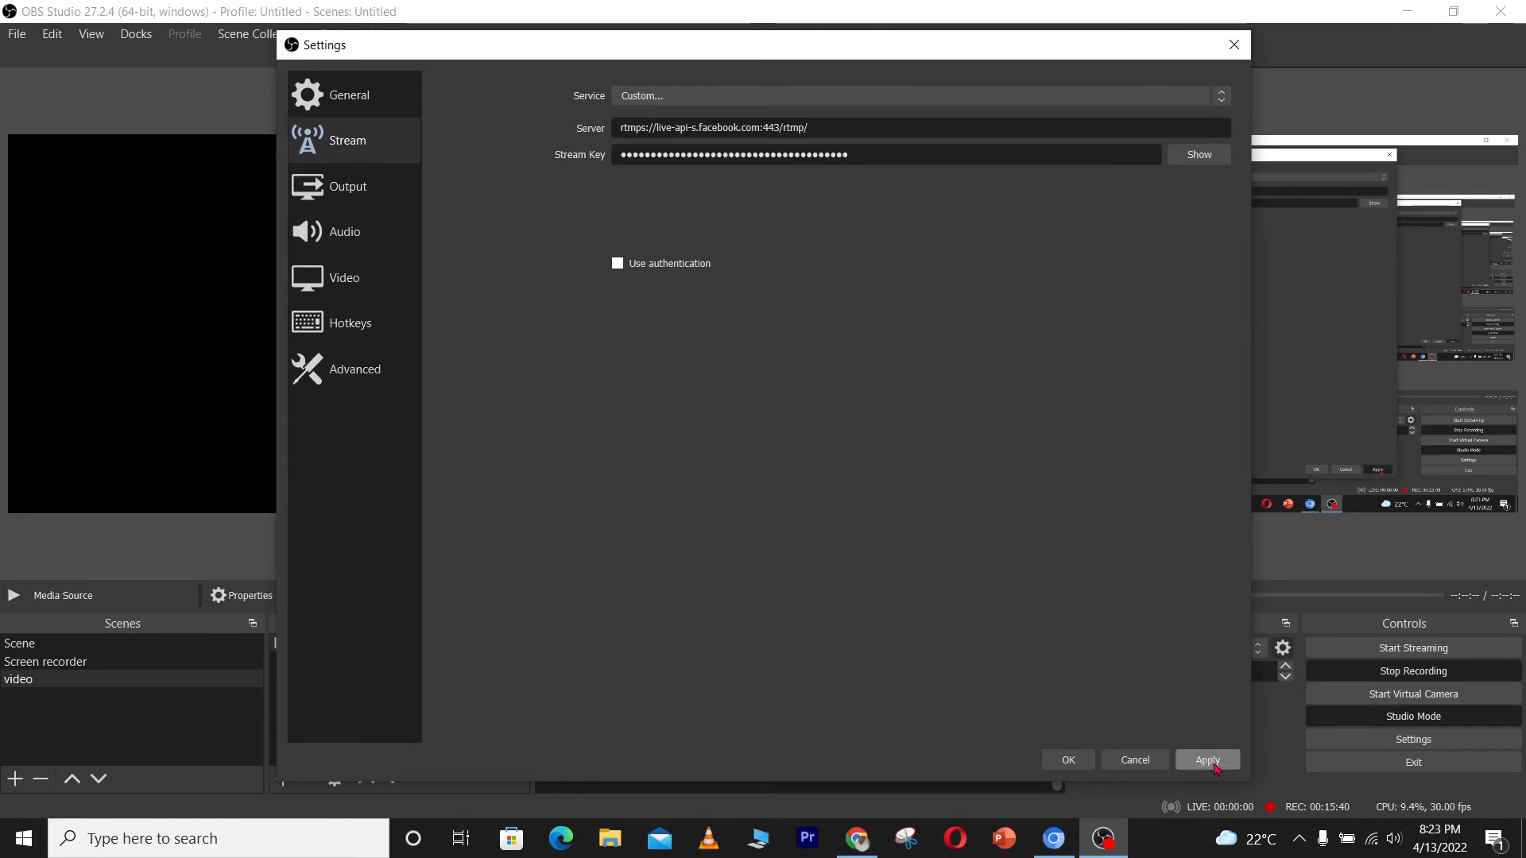
pyautogui.click(1210, 761)
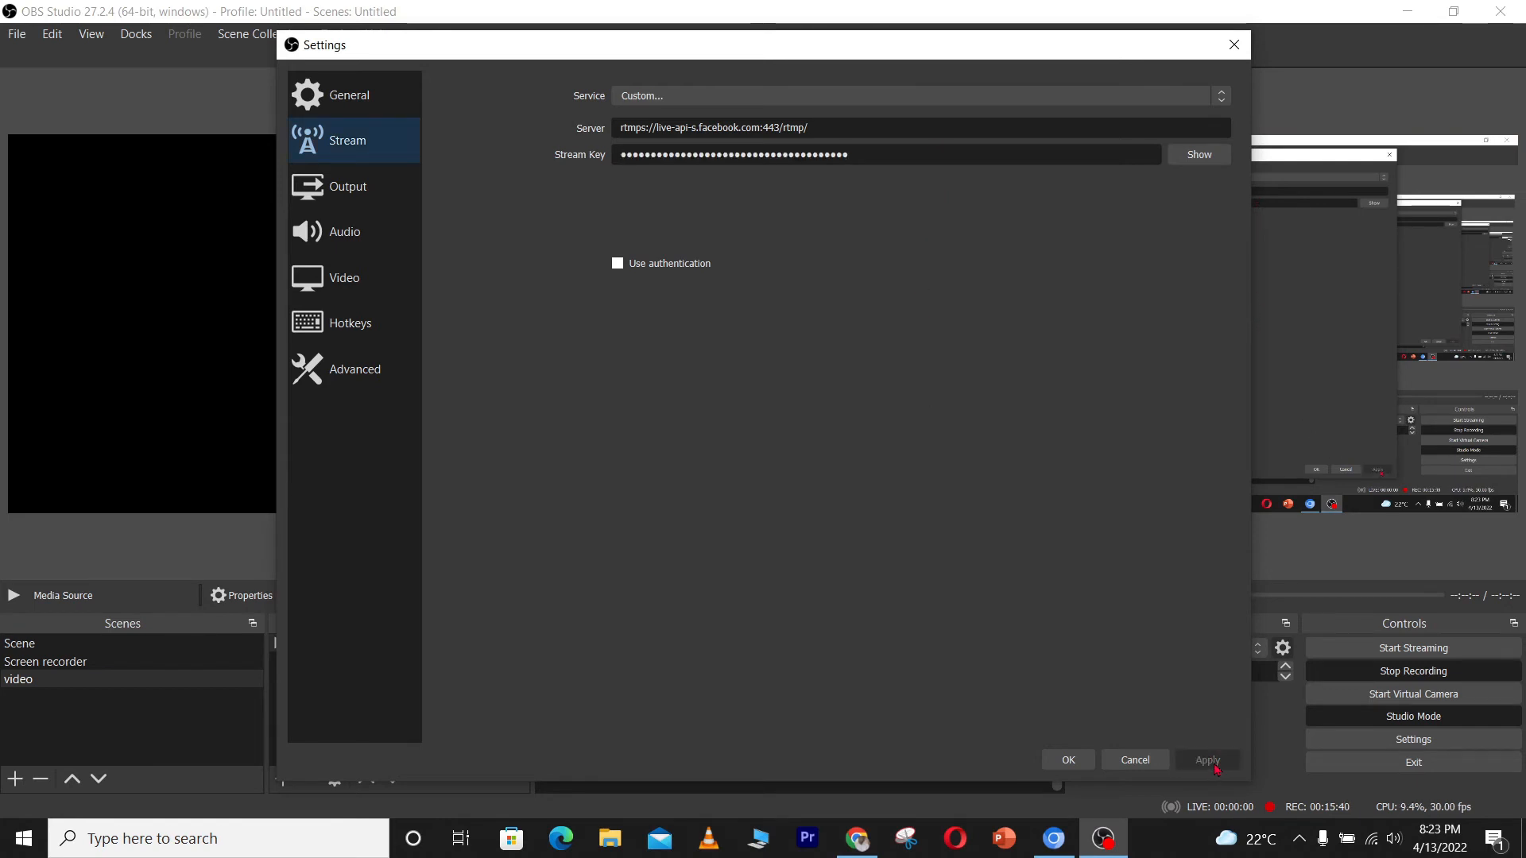
pyautogui.click(1077, 765)
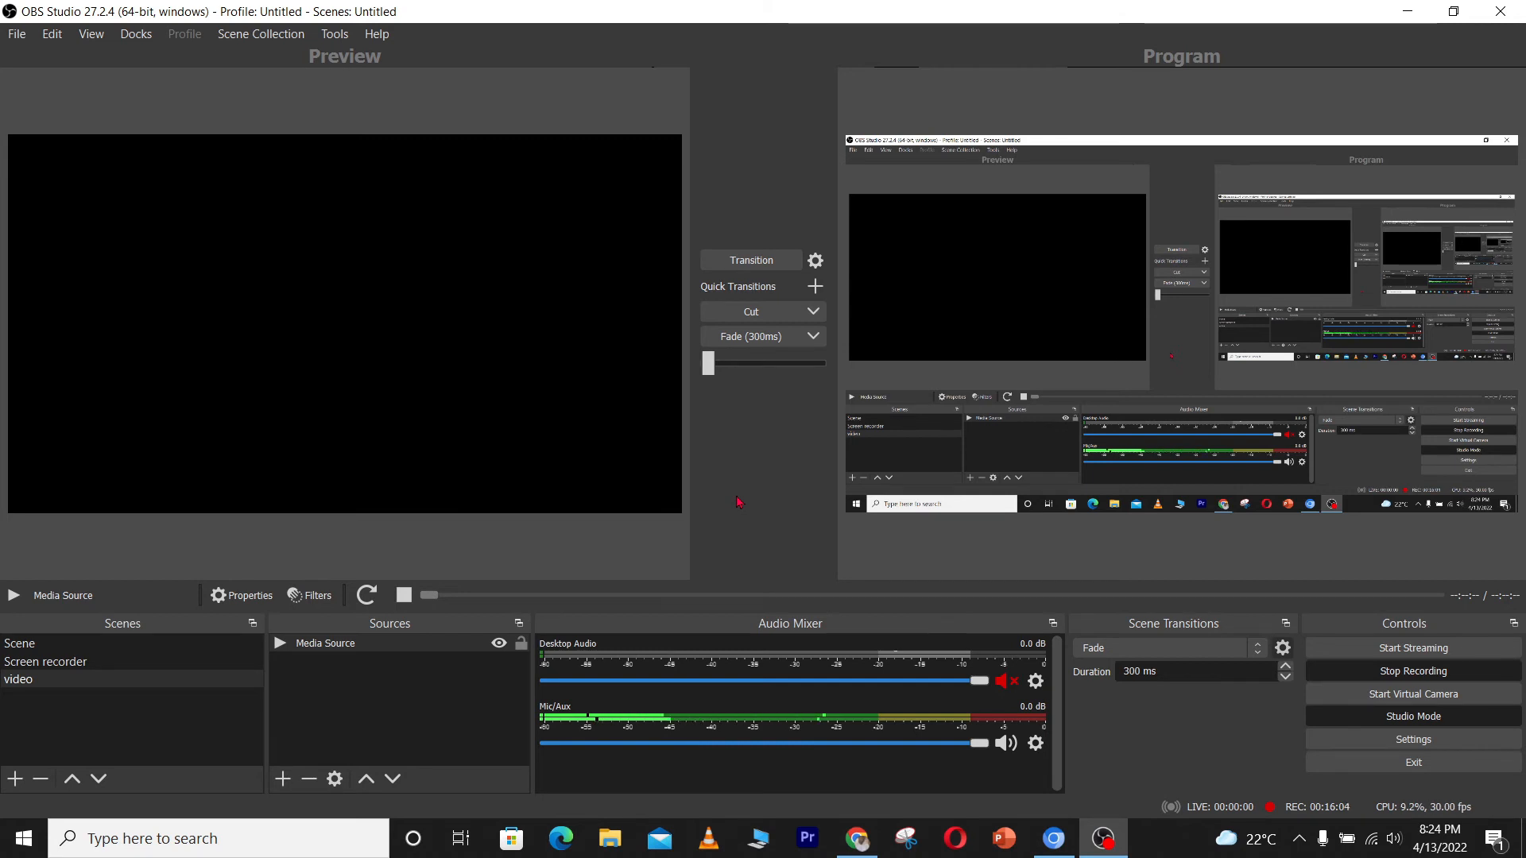
# Add a new scene named camera1
pyautogui.click(14, 781)
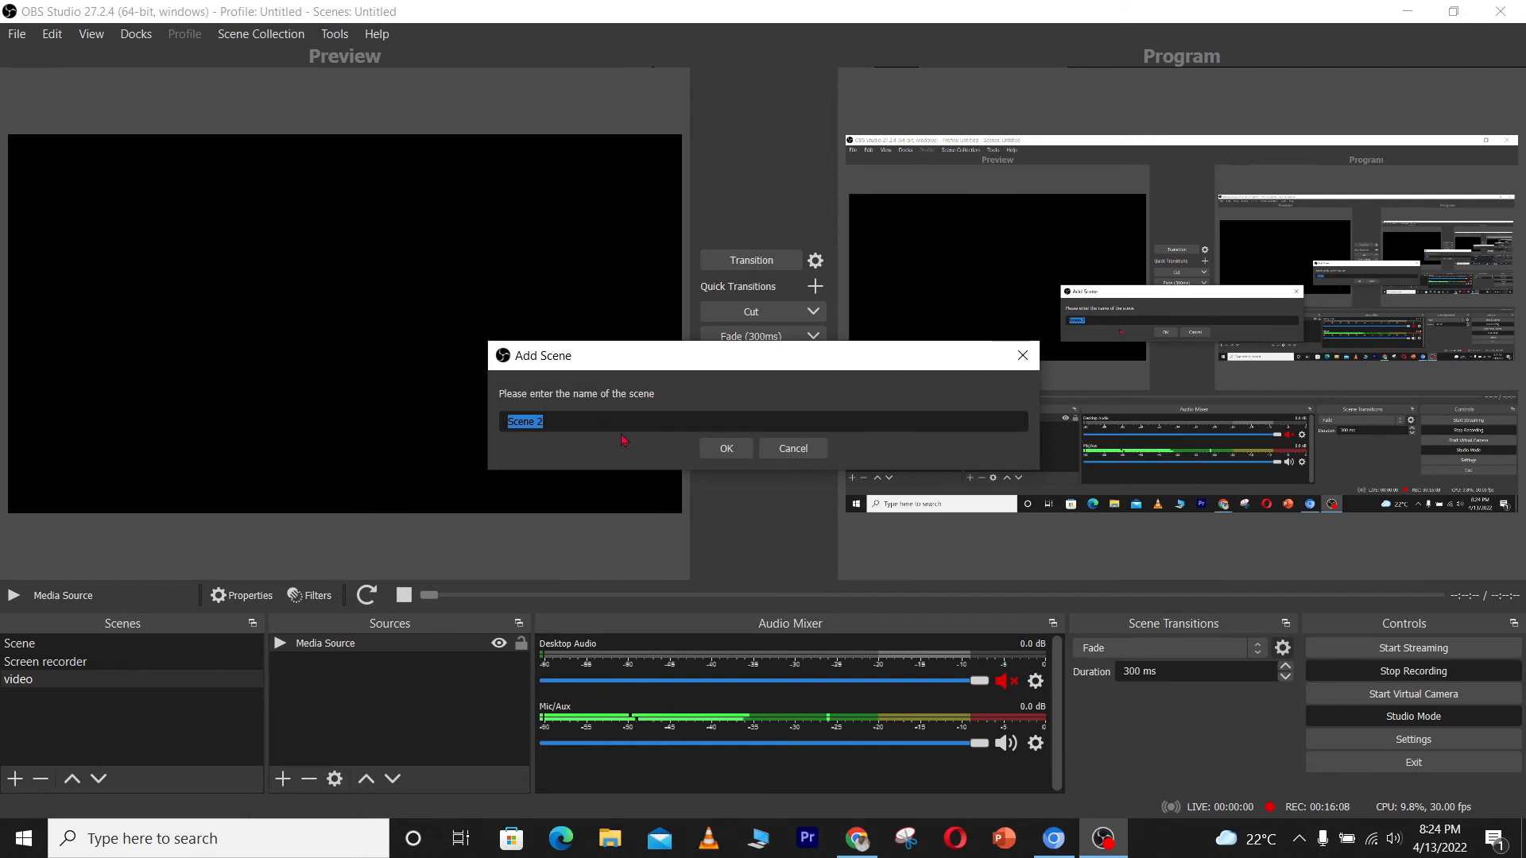
pyautogui.write('cam')
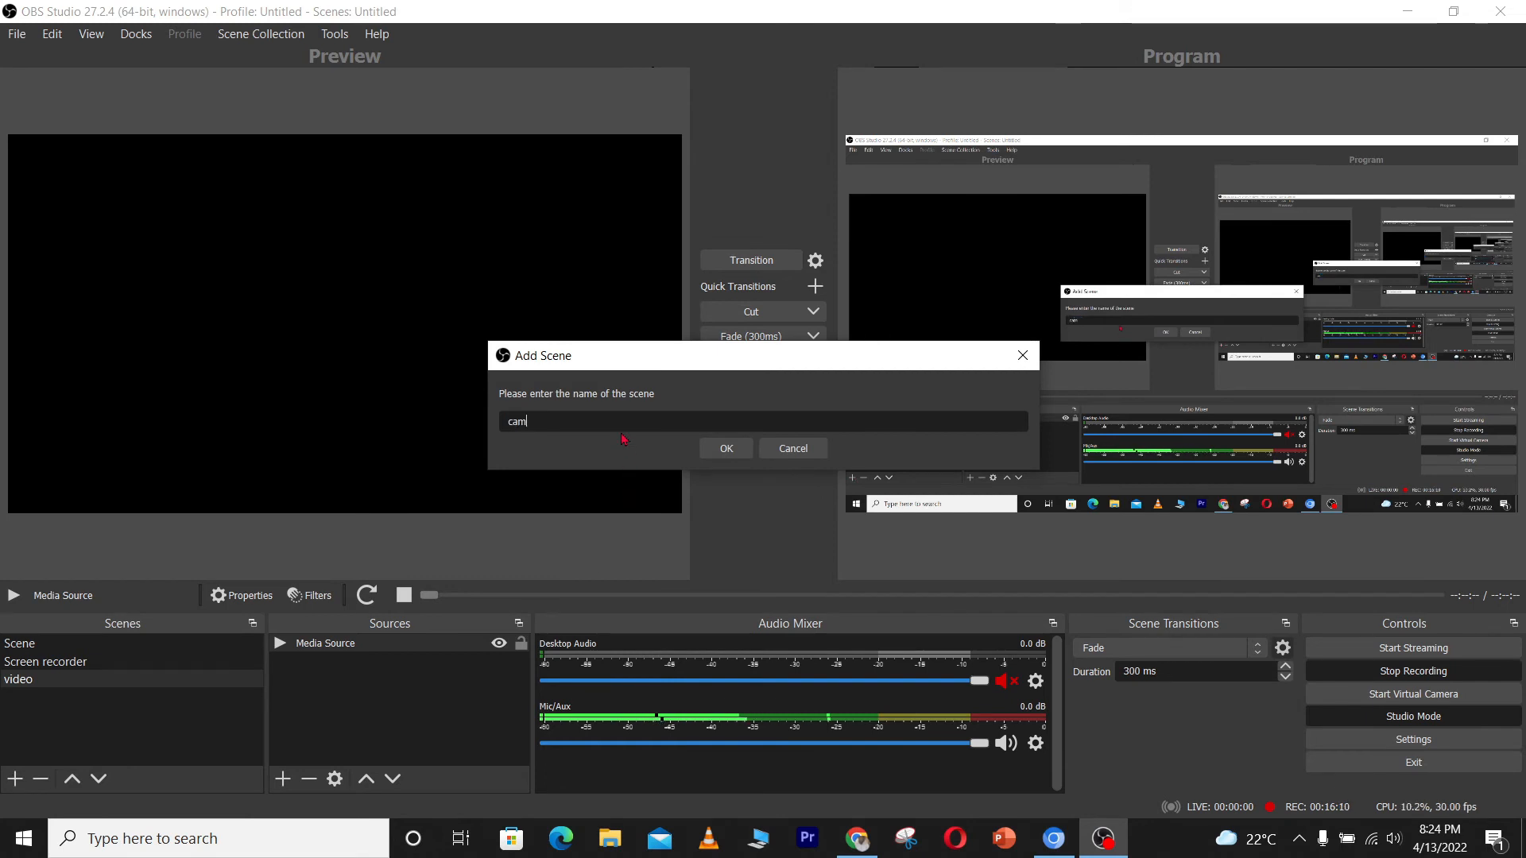
pyautogui.write('era1')
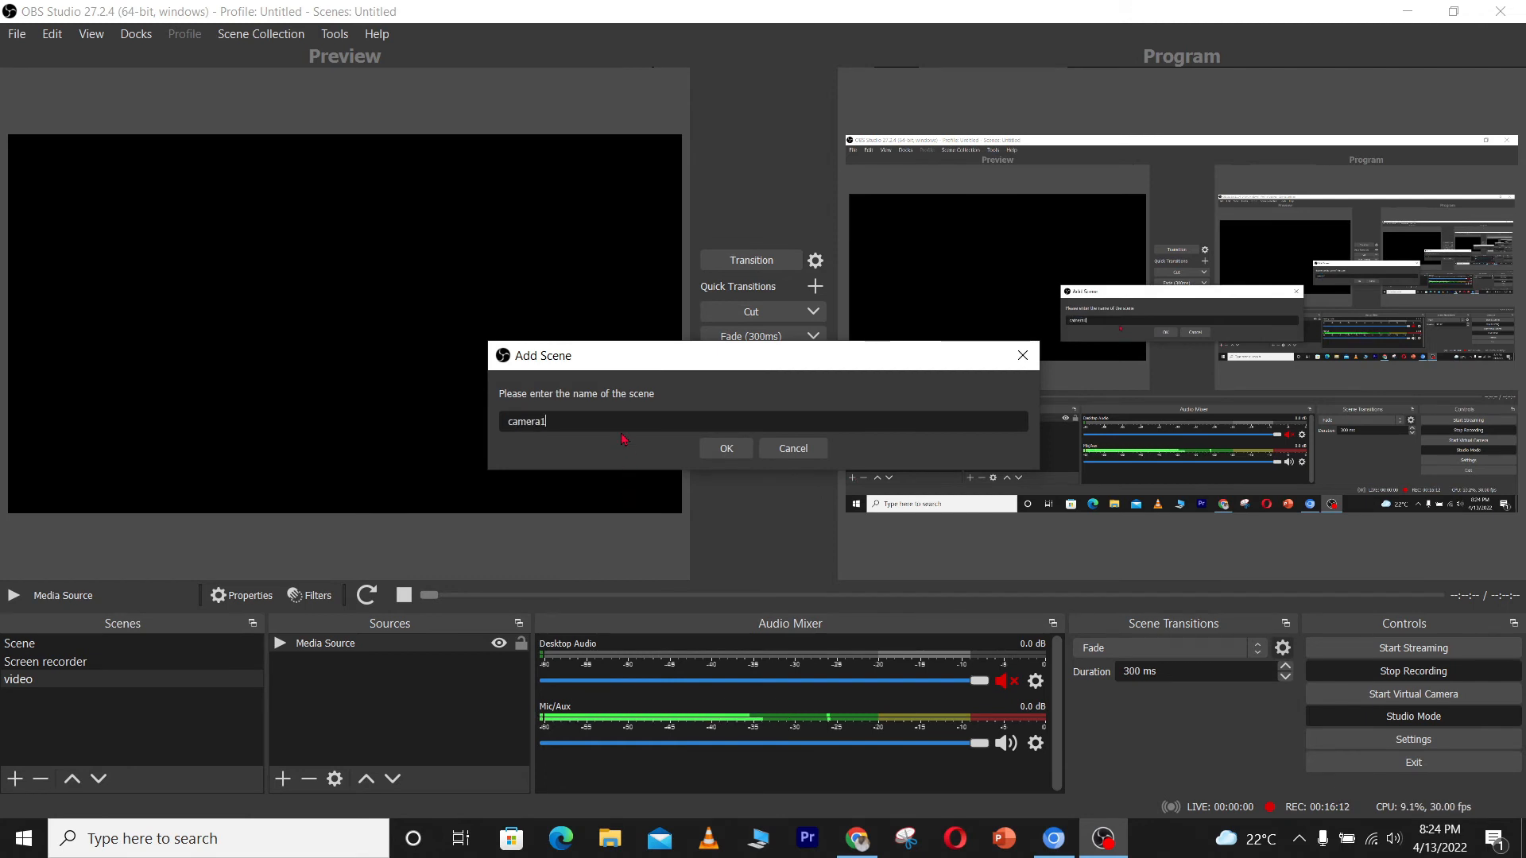
pyautogui.click(723, 447)
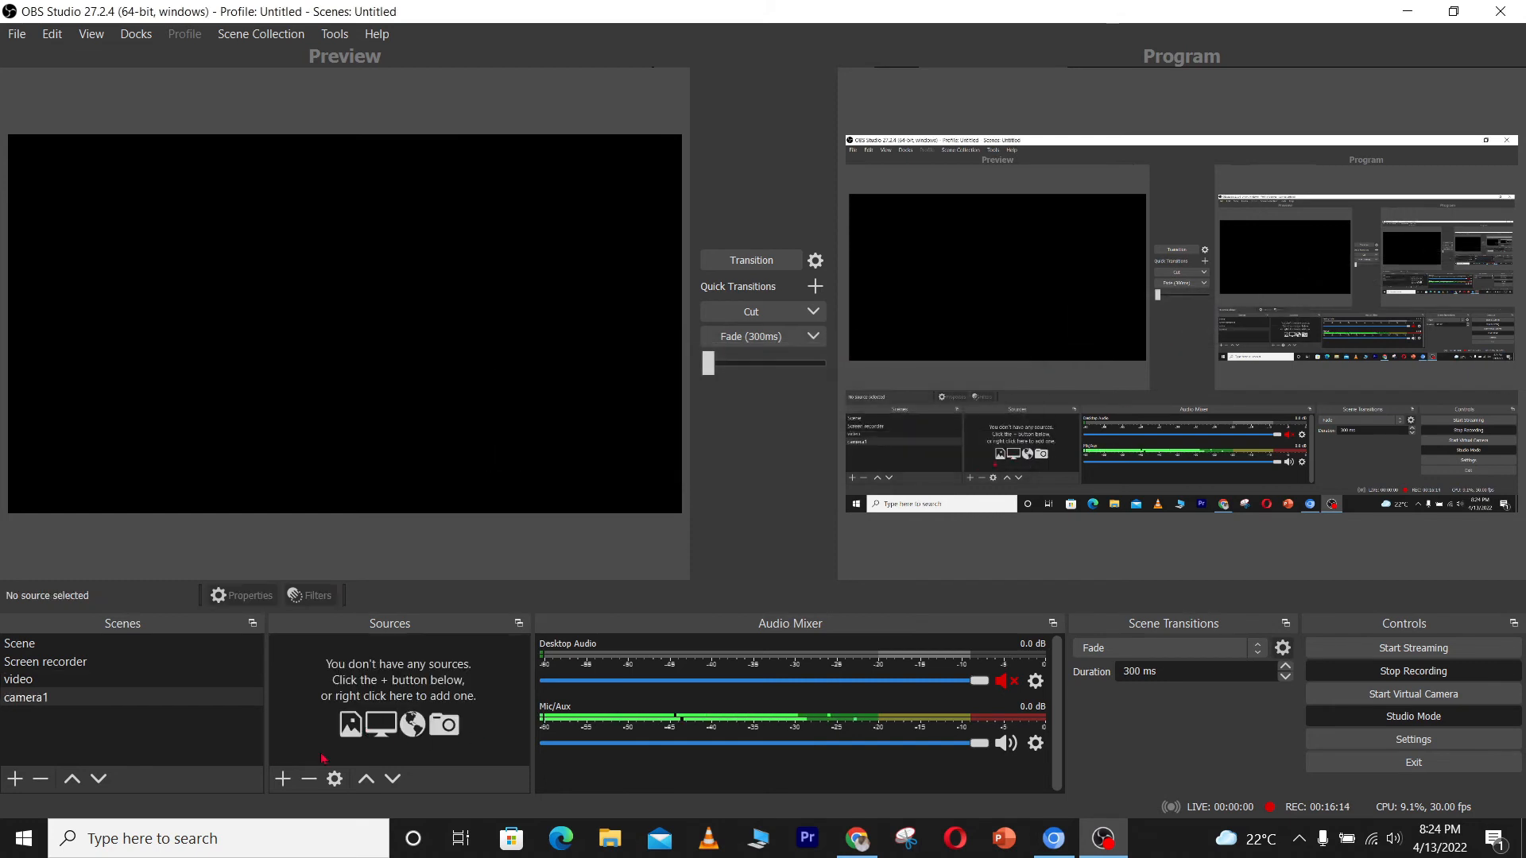
# Add a Video Capture Device source to the scene and set its device to Integrated Camera
pyautogui.click(283, 779)
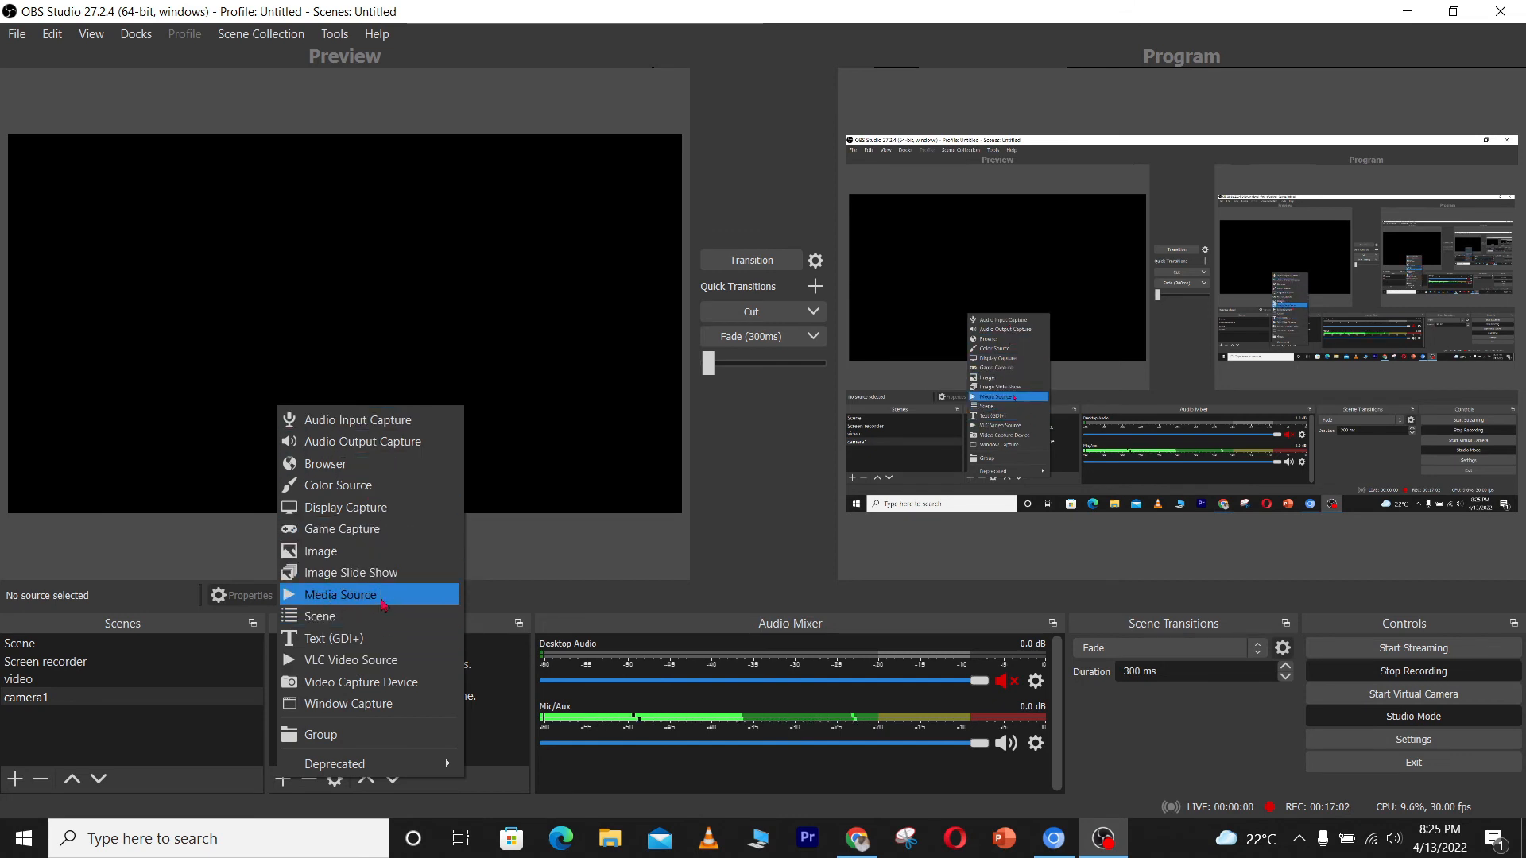
pyautogui.click(379, 683)
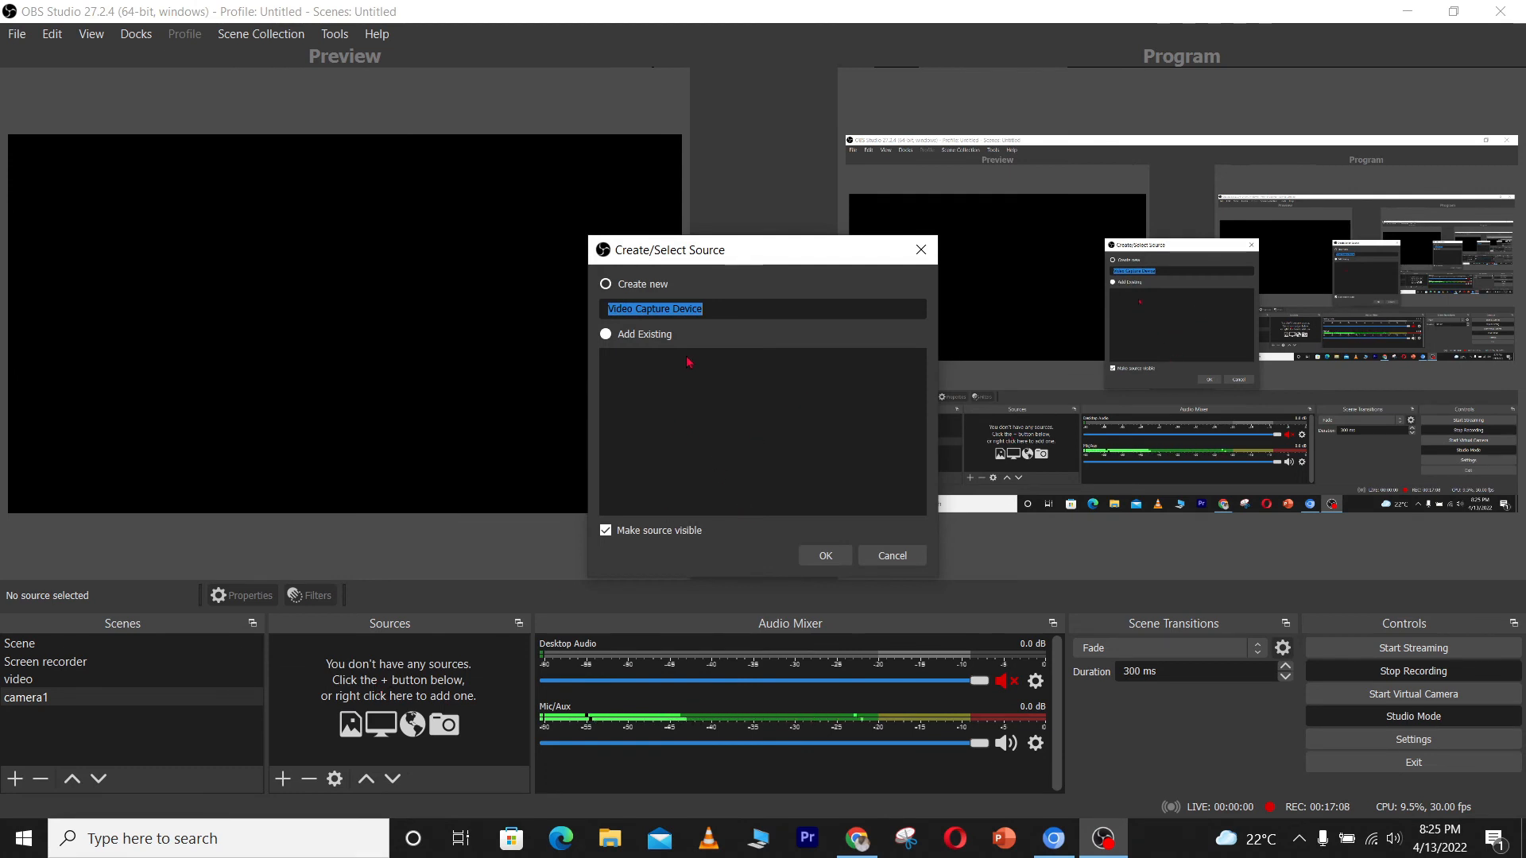
pyautogui.click(823, 560)
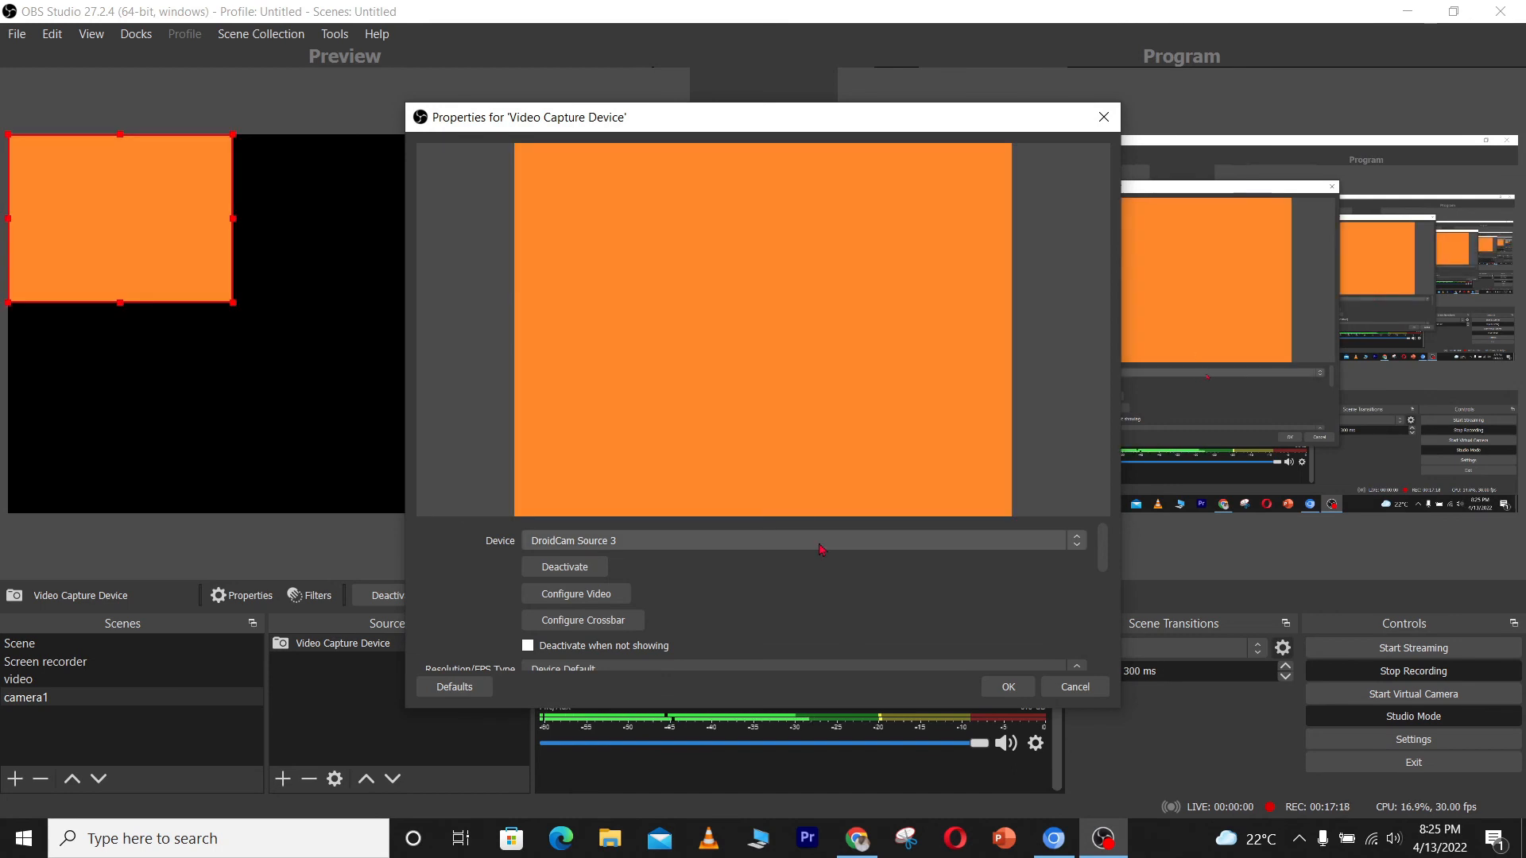
pyautogui.click(821, 548)
pyautogui.click(801, 573)
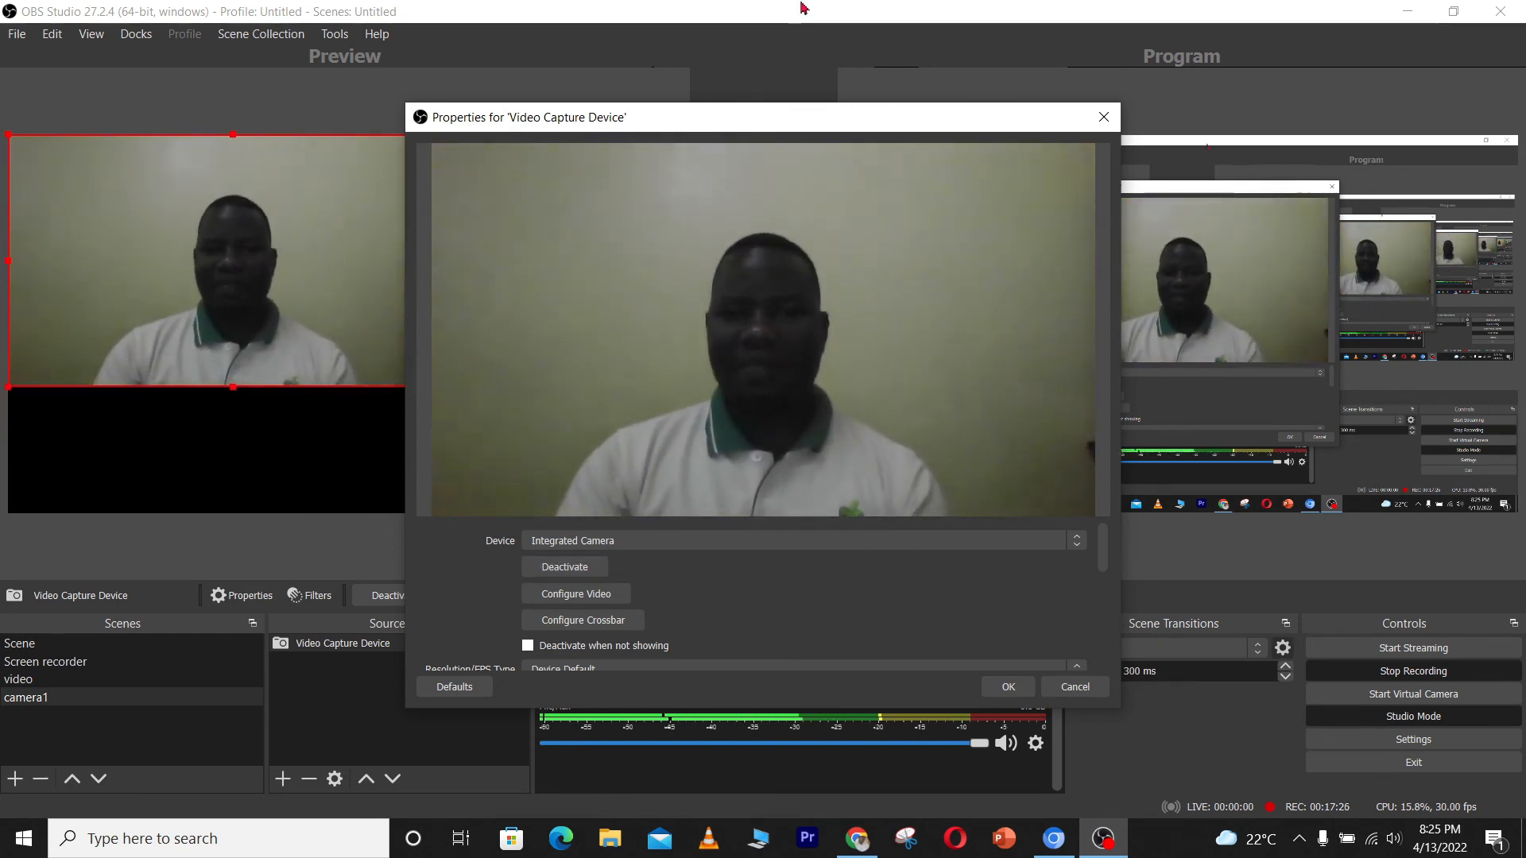
pyautogui.click(986, 688)
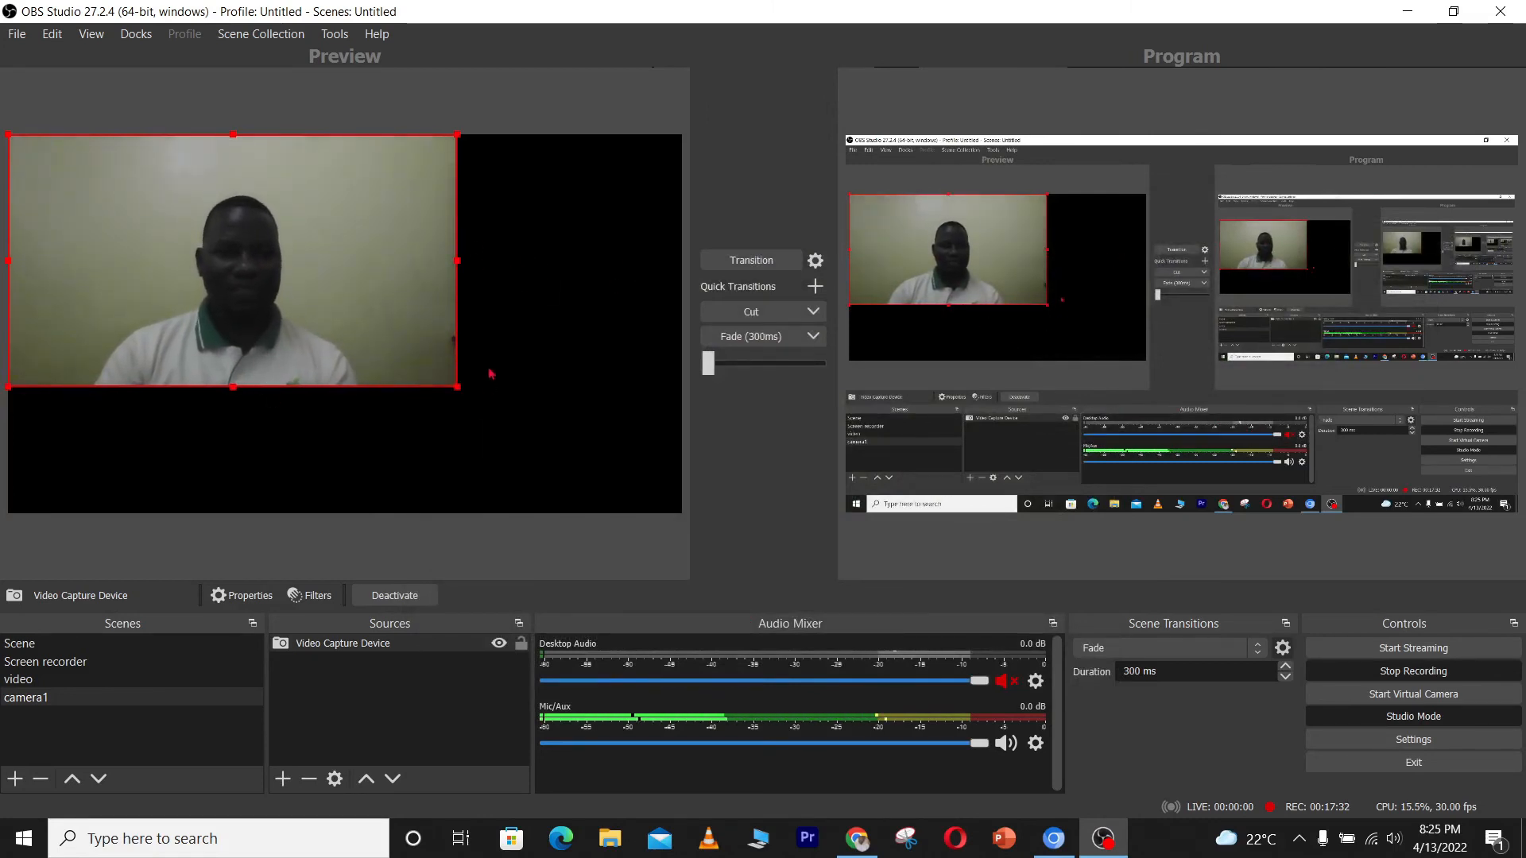
# Transform the camera source to fit the screen
pyautogui.rightClick(207, 350)
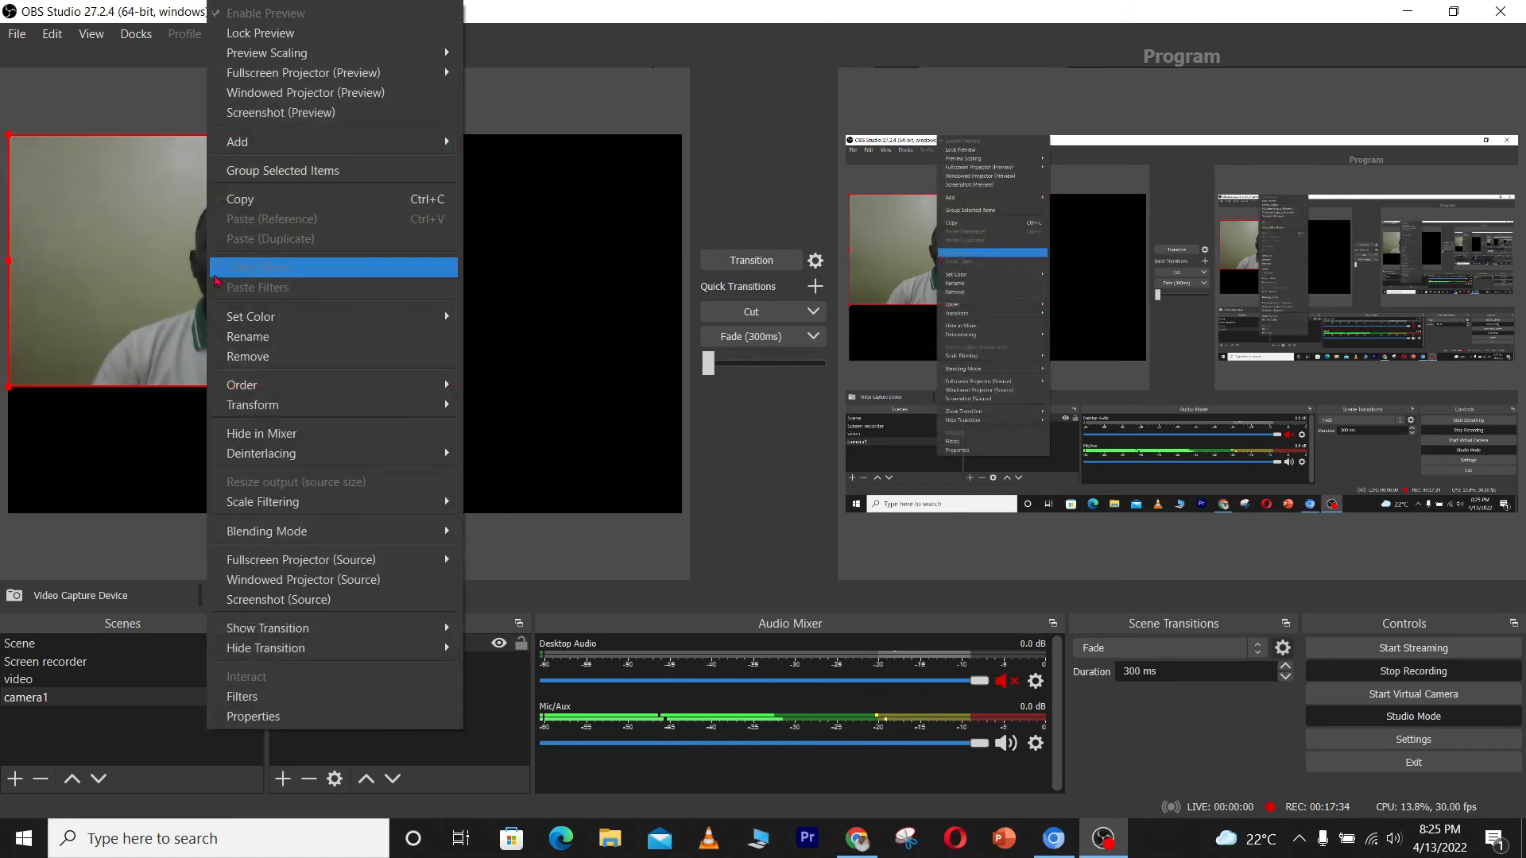
pyautogui.moveTo(307, 403)
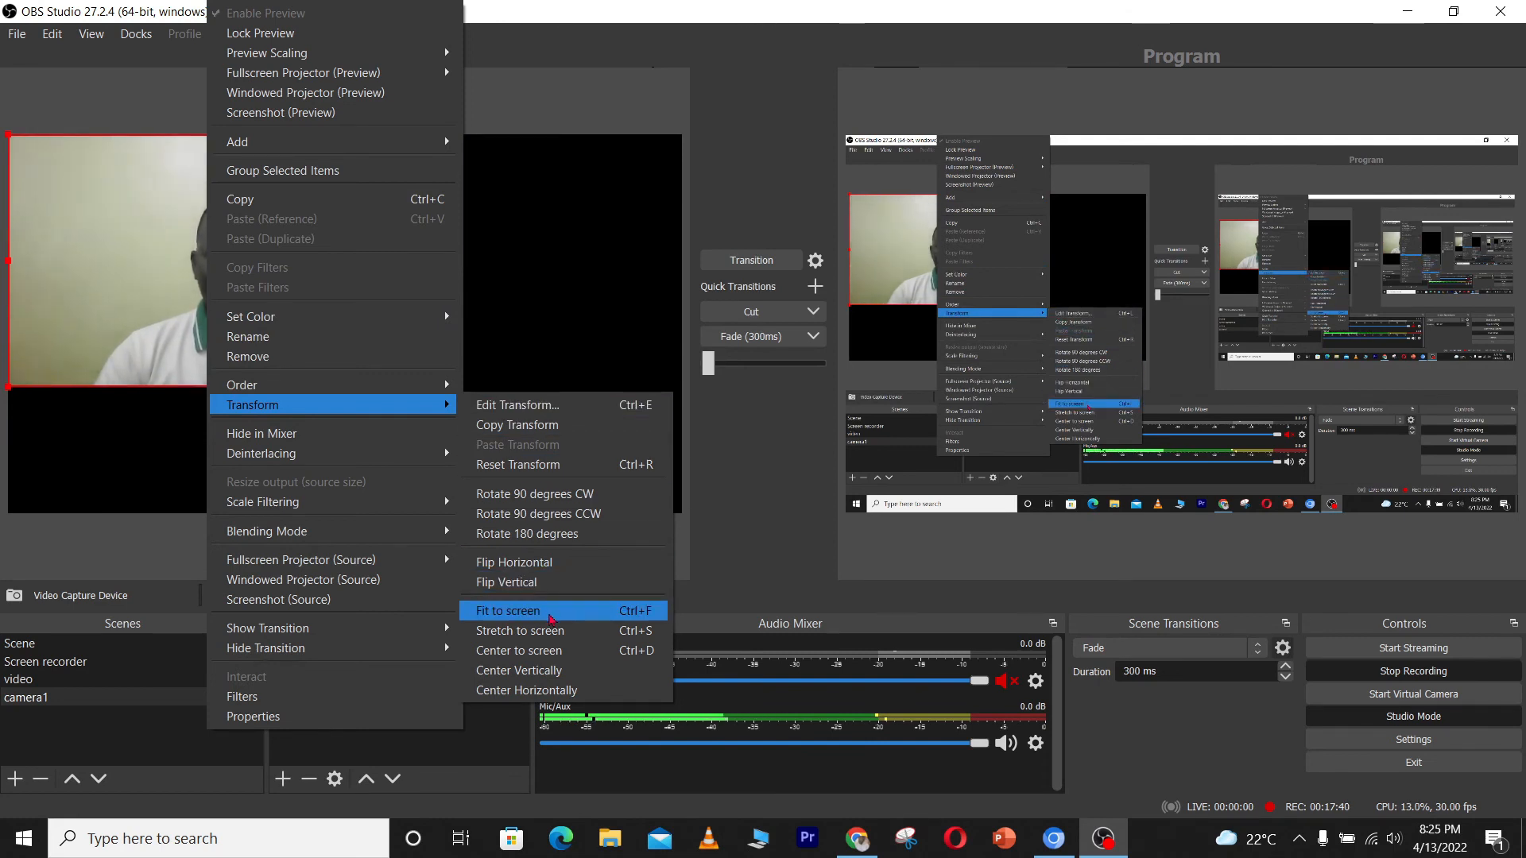
pyautogui.click(550, 618)
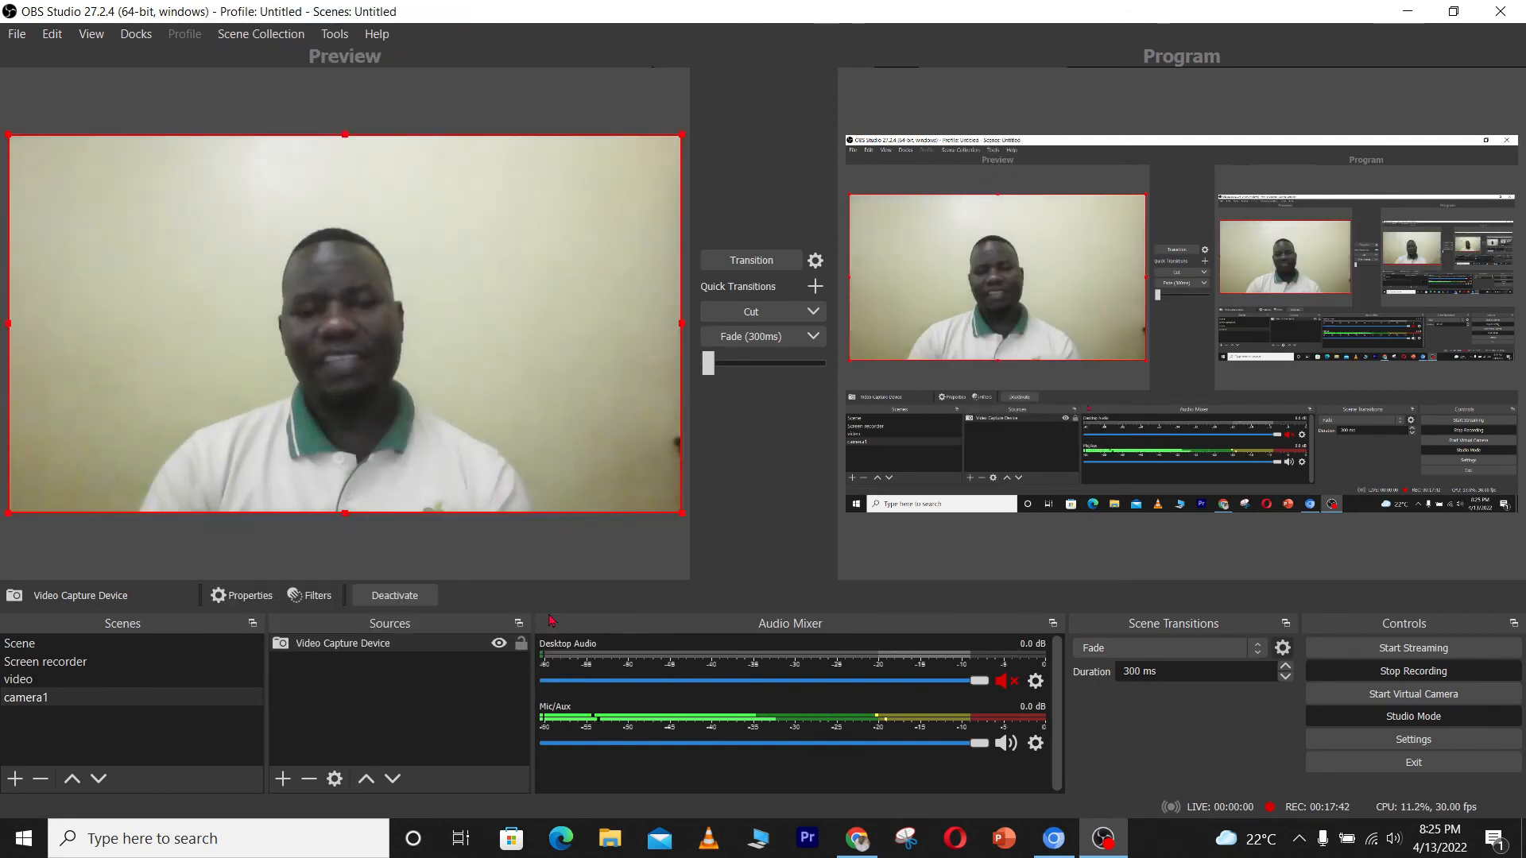